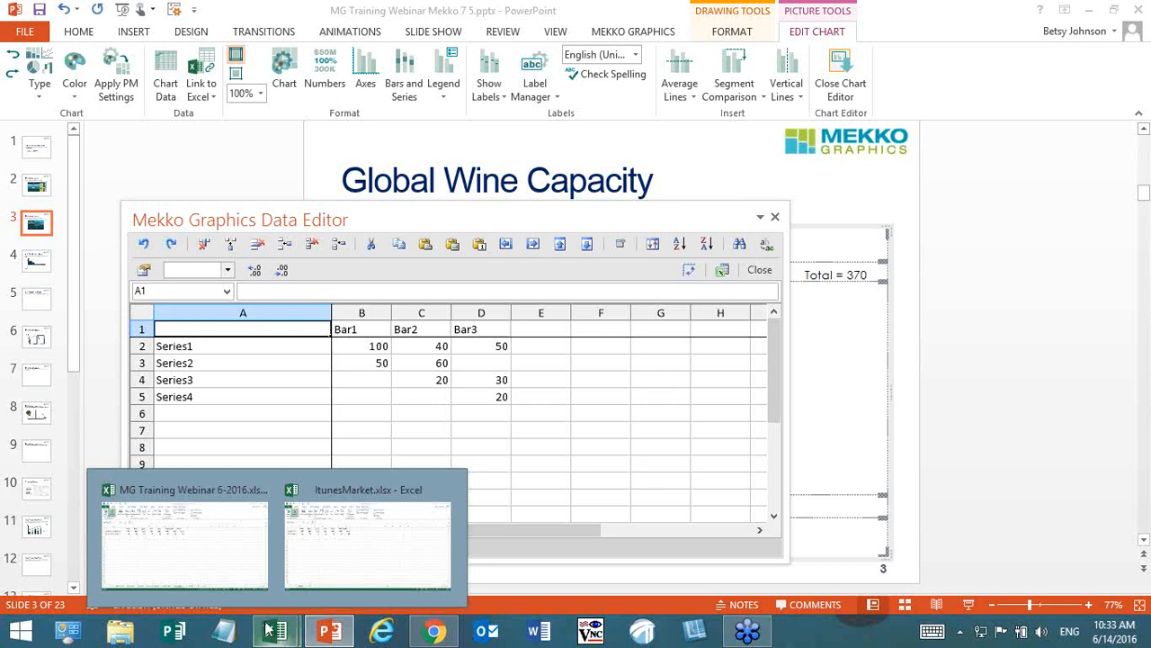
Step: Switch to the MG Training Webinar 6-2016 Excel workbook and copy the wine data in A1:E17 of the Marimekko sheet
left_click(229, 558)
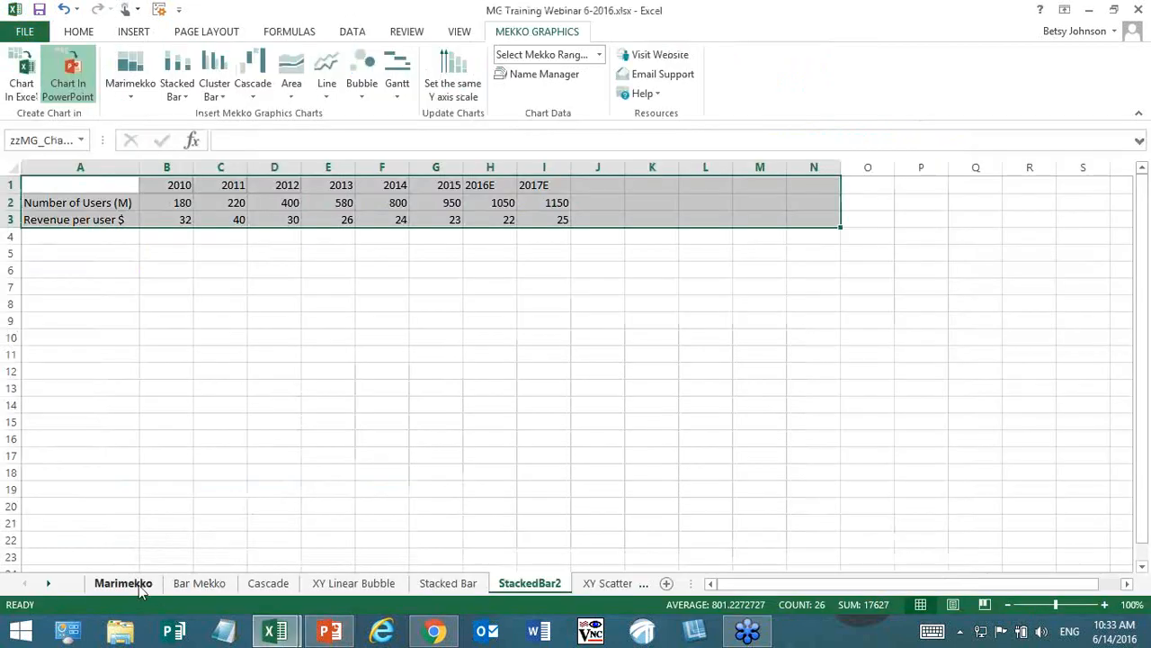
left_click(137, 584)
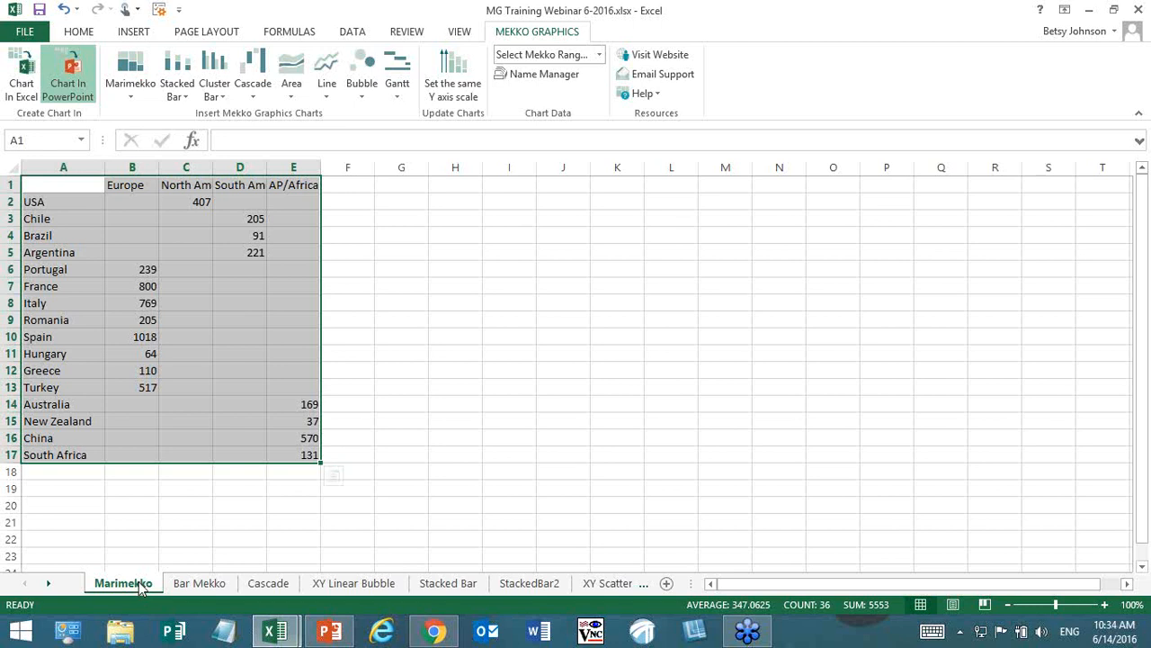
right_click(225, 274)
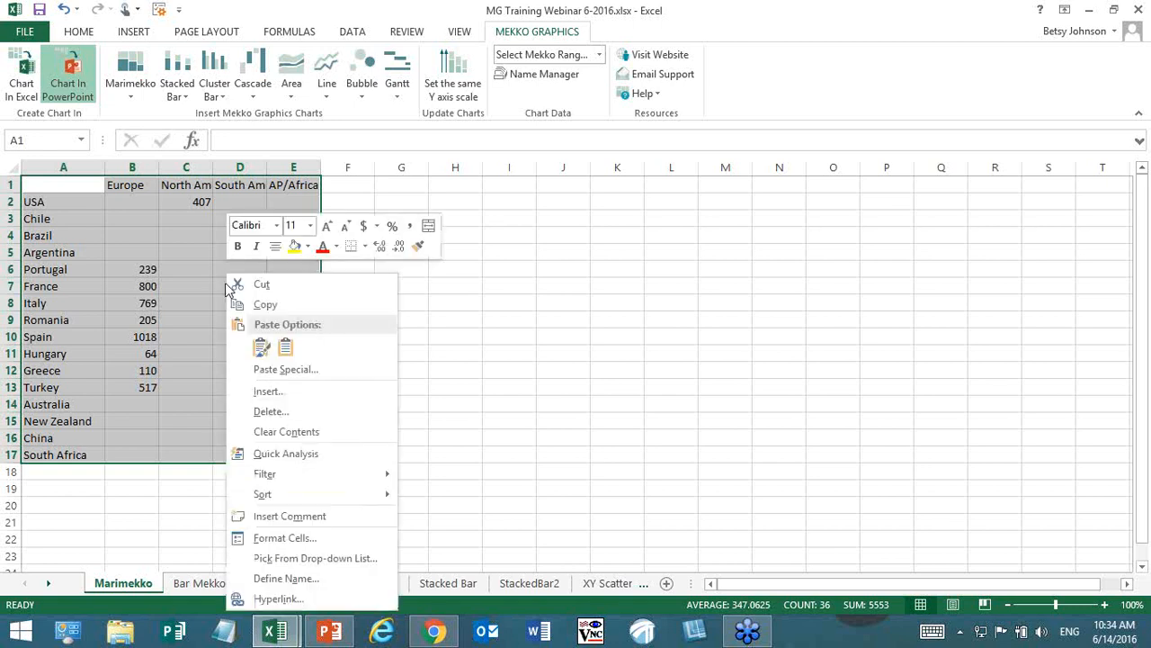
left_click(275, 307)
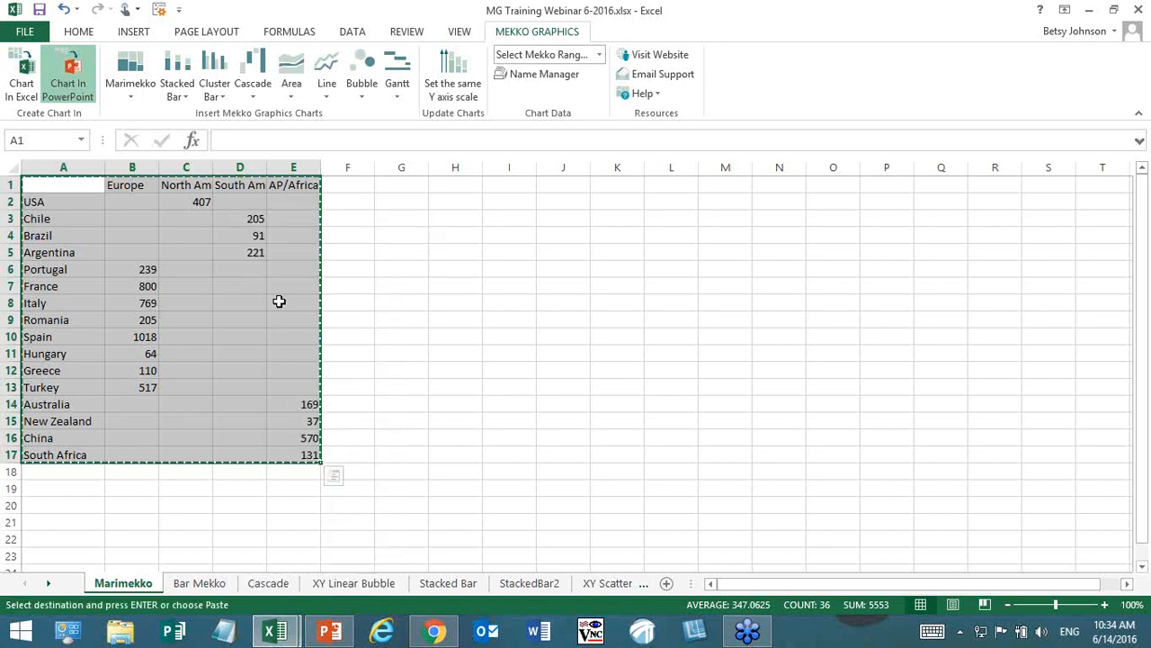
Step: Return to PowerPoint, paste the copied wine data at cell A1 of the chart's data editor, and close the editor
left_click(328, 635)
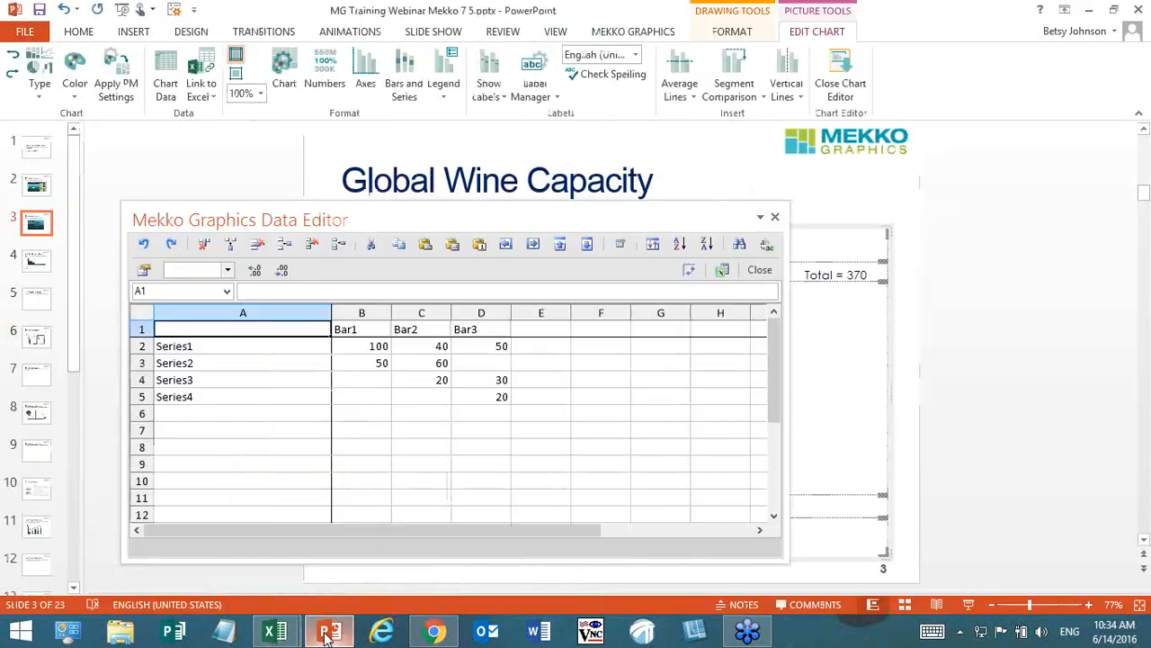
right_click(283, 332)
left_click(311, 379)
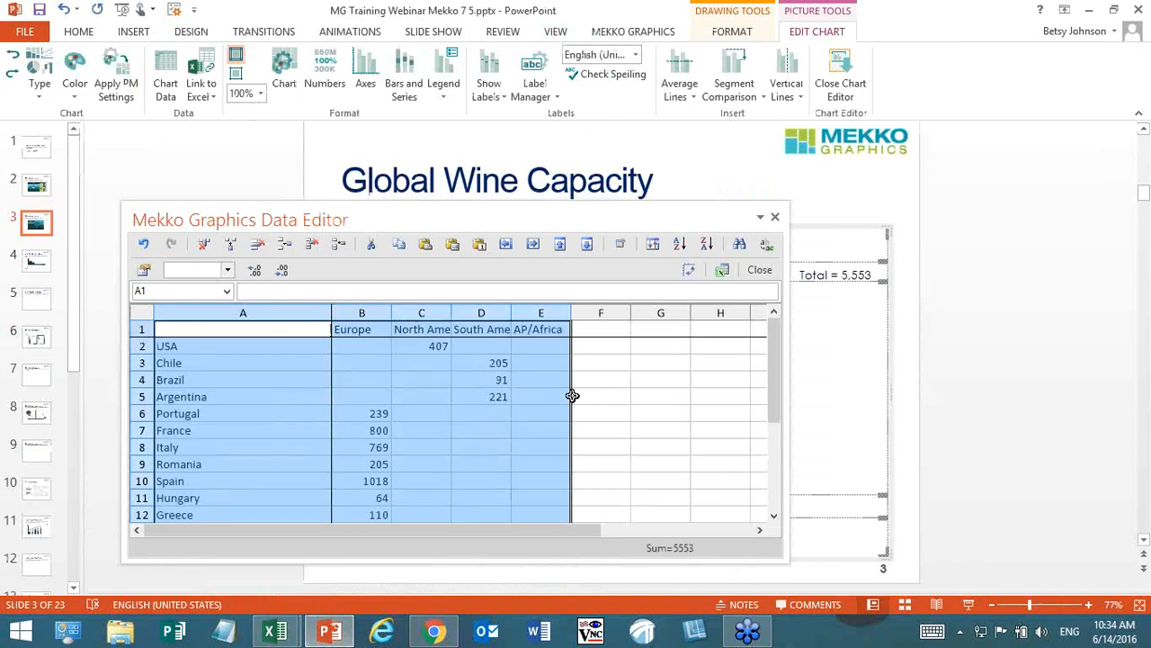
left_click(586, 397)
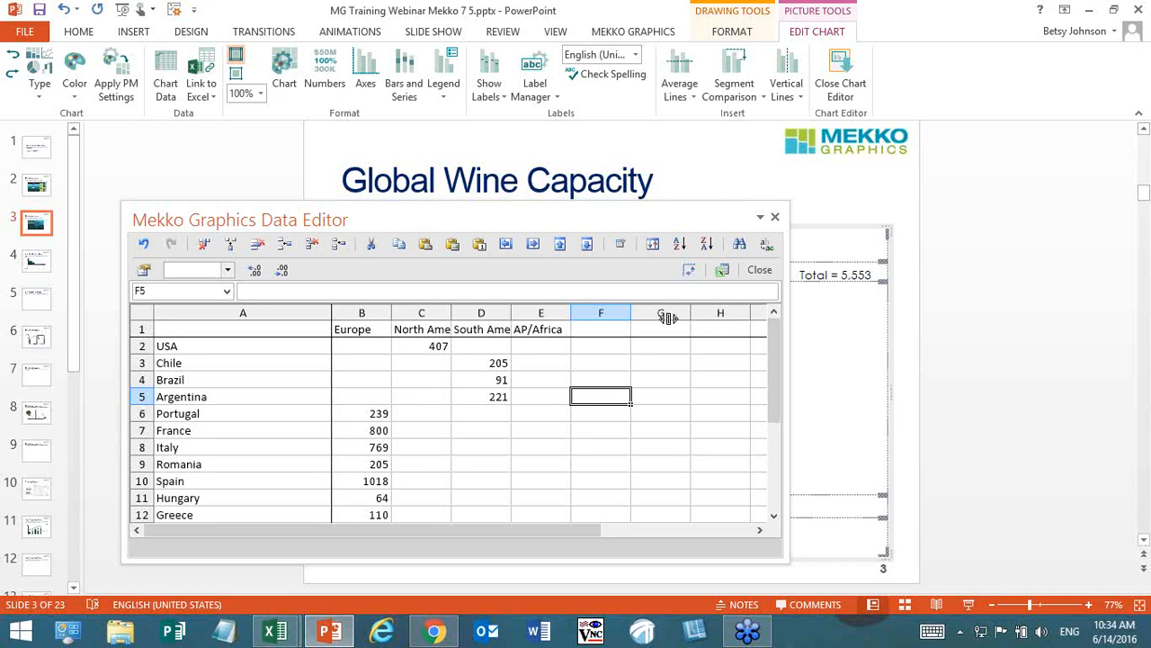
left_click(760, 270)
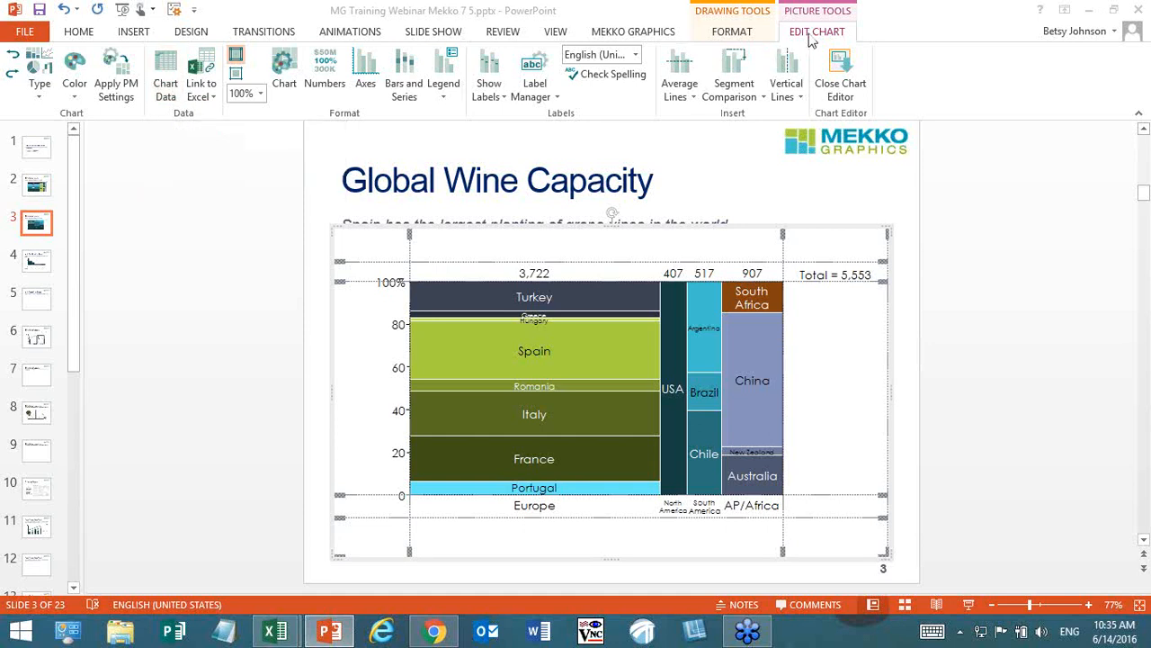
Step: Reopen the chart's data editor, try docking it above the slide, and undock and close it
double_click(828, 362)
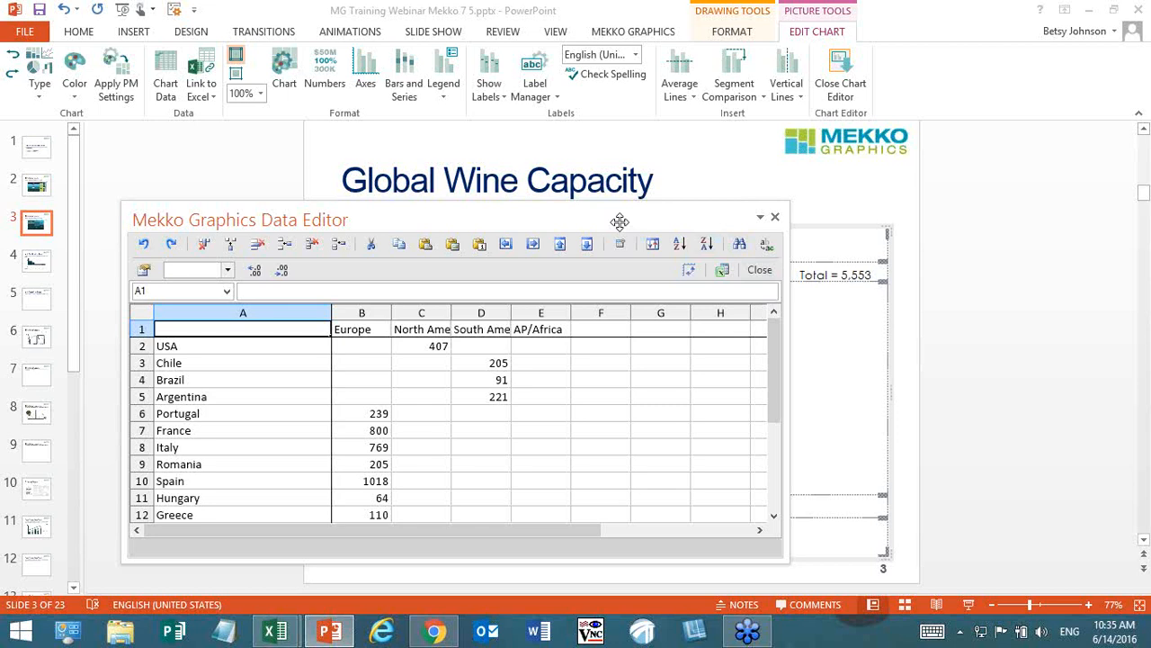
left_click_drag(619, 221, 631, 188)
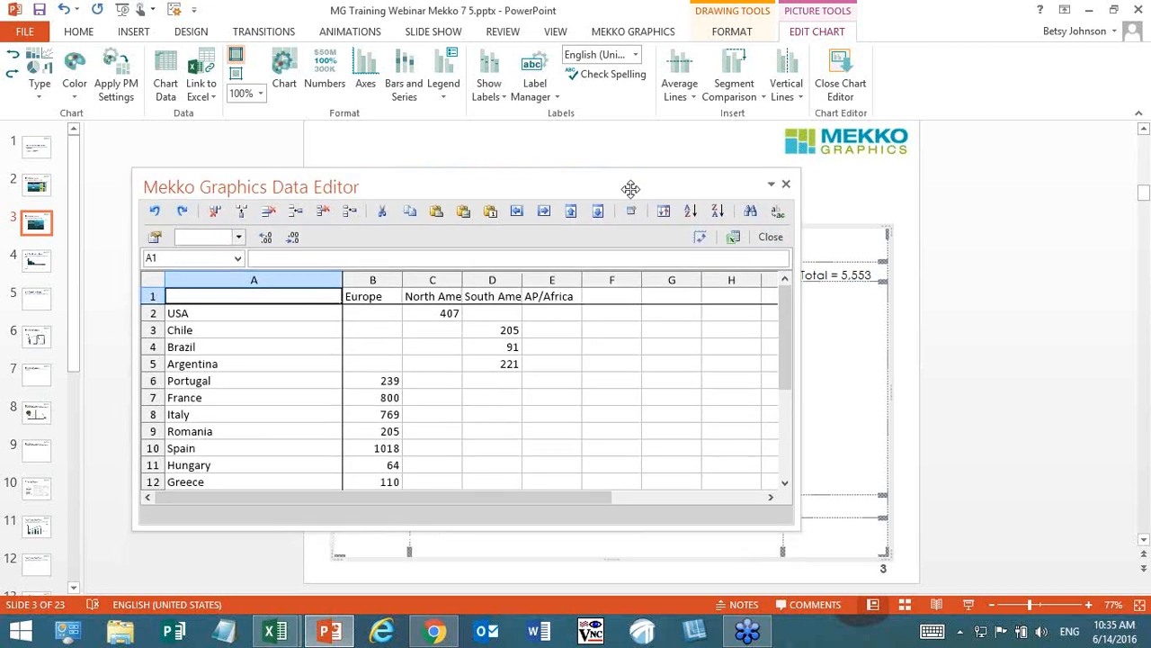
left_click_drag(630, 188, 650, 124)
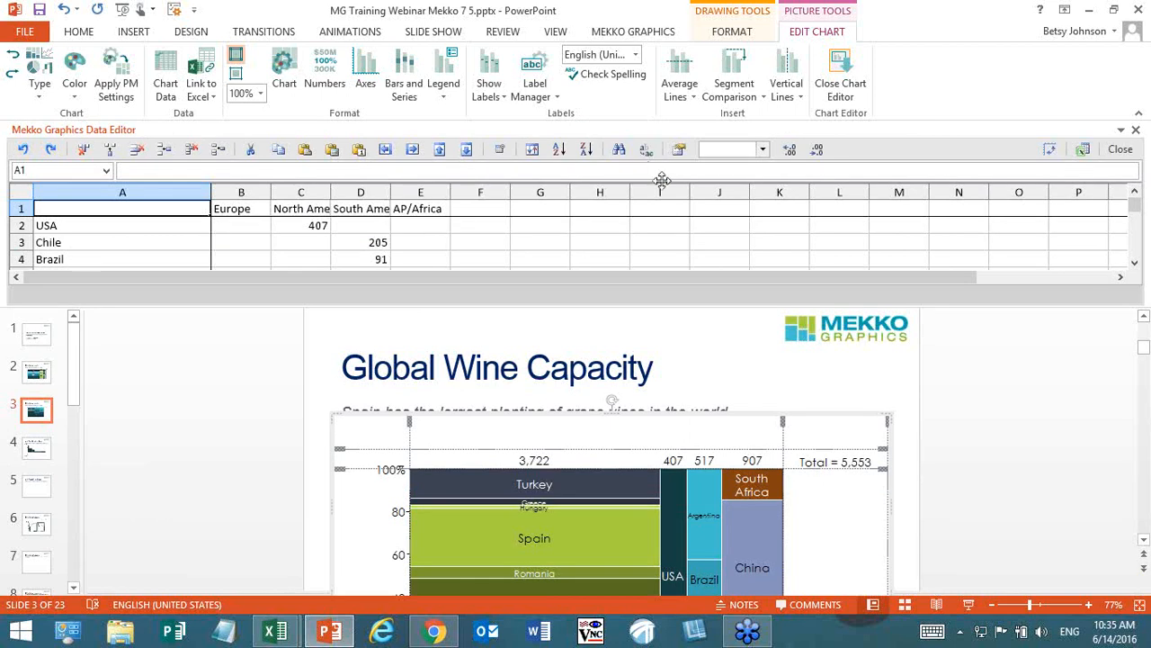
left_click_drag(662, 264, 578, 151)
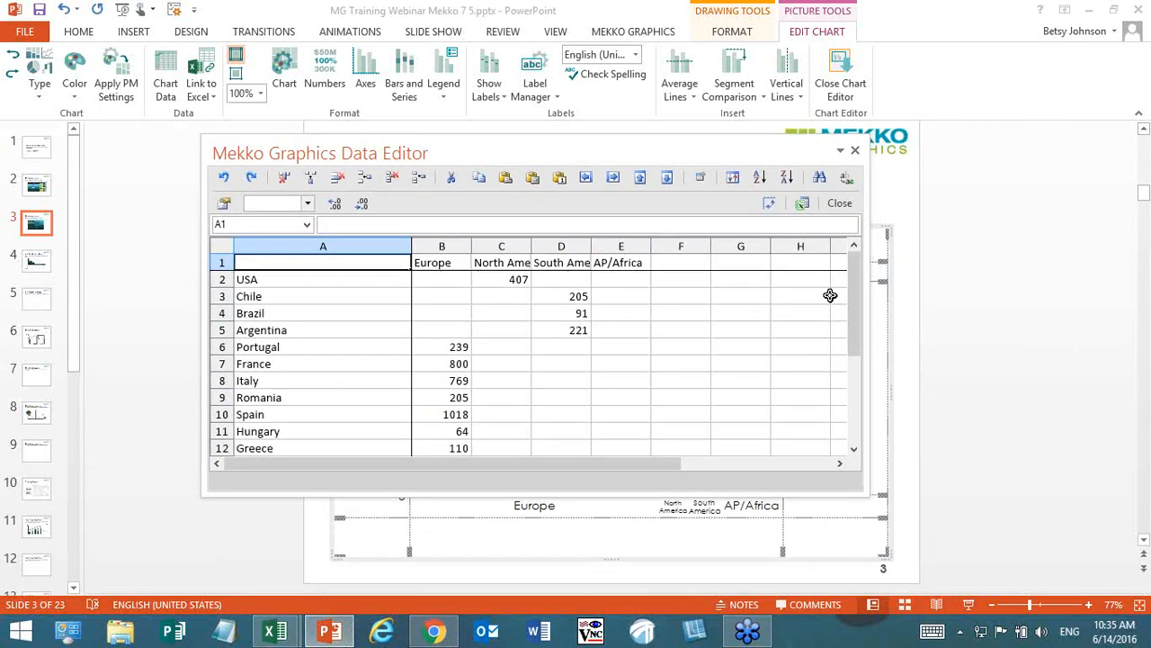
left_click(839, 205)
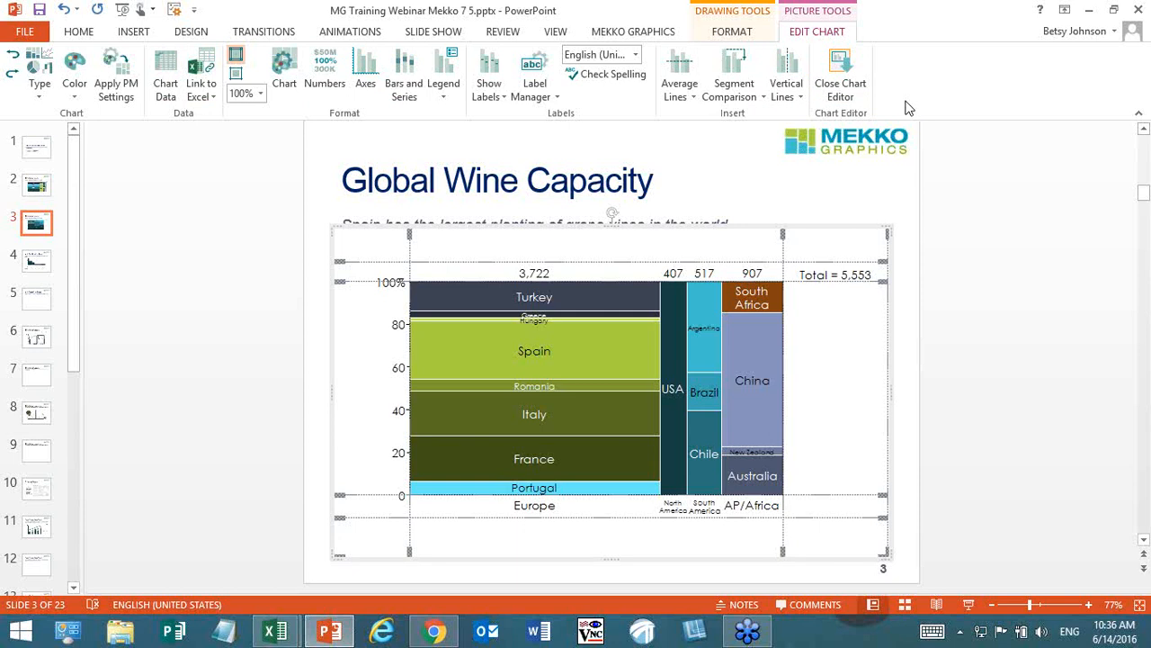
Step: Add a new other series named Other in the series options of the chart's Format Bars and Series settings
left_click(407, 65)
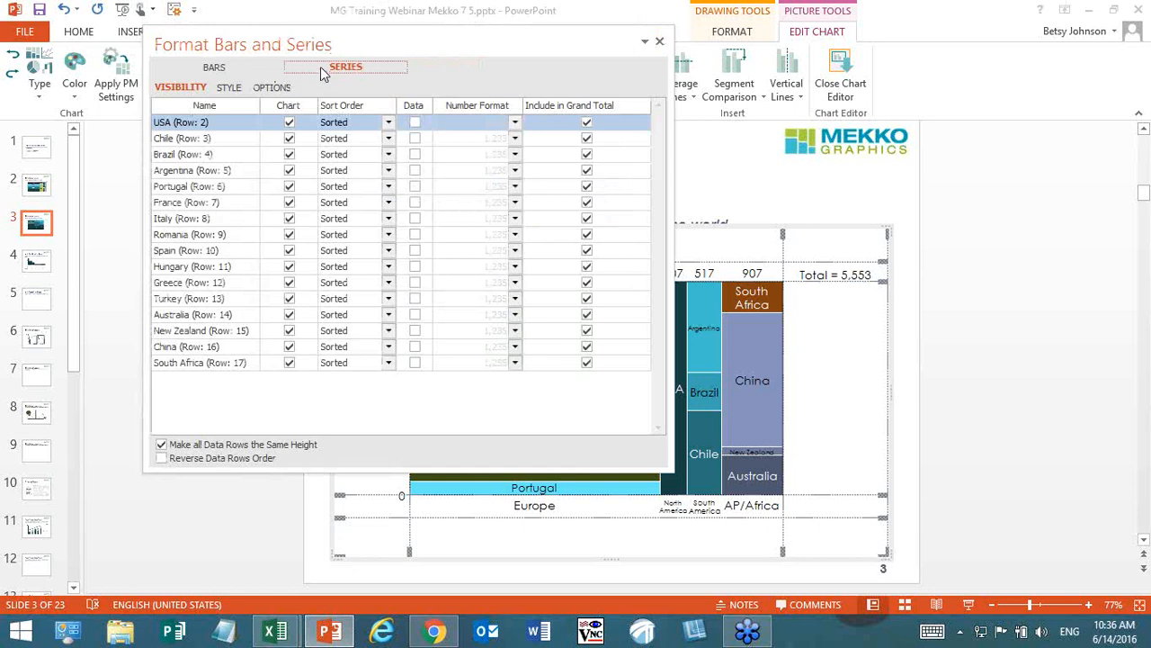
left_click(272, 88)
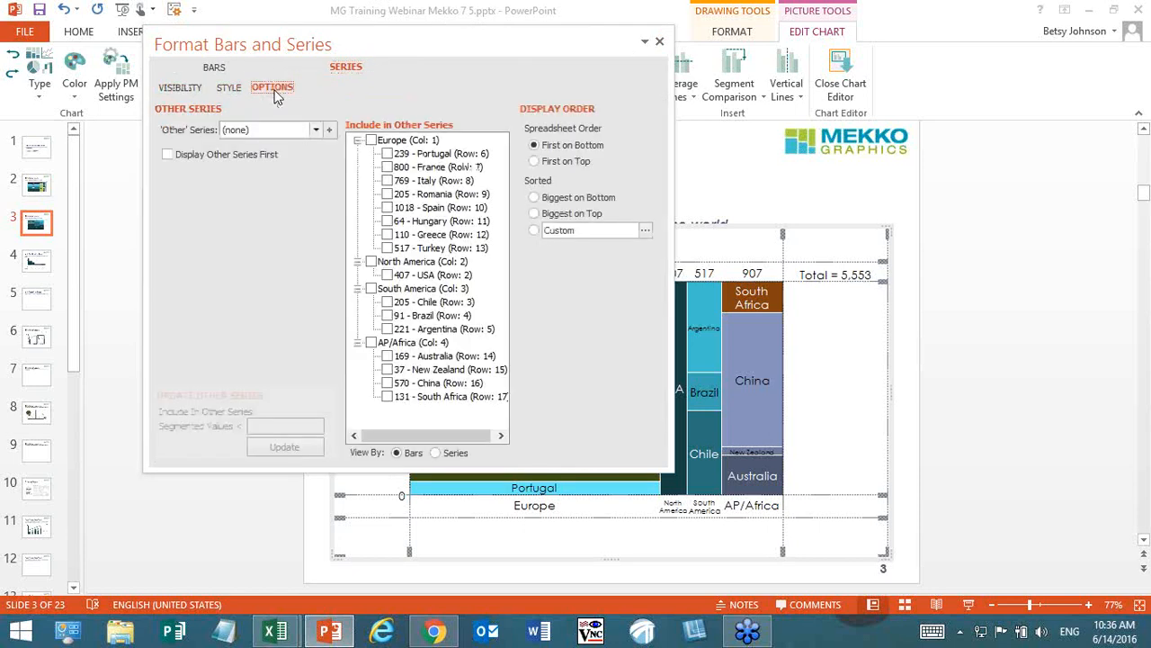
left_click(330, 131)
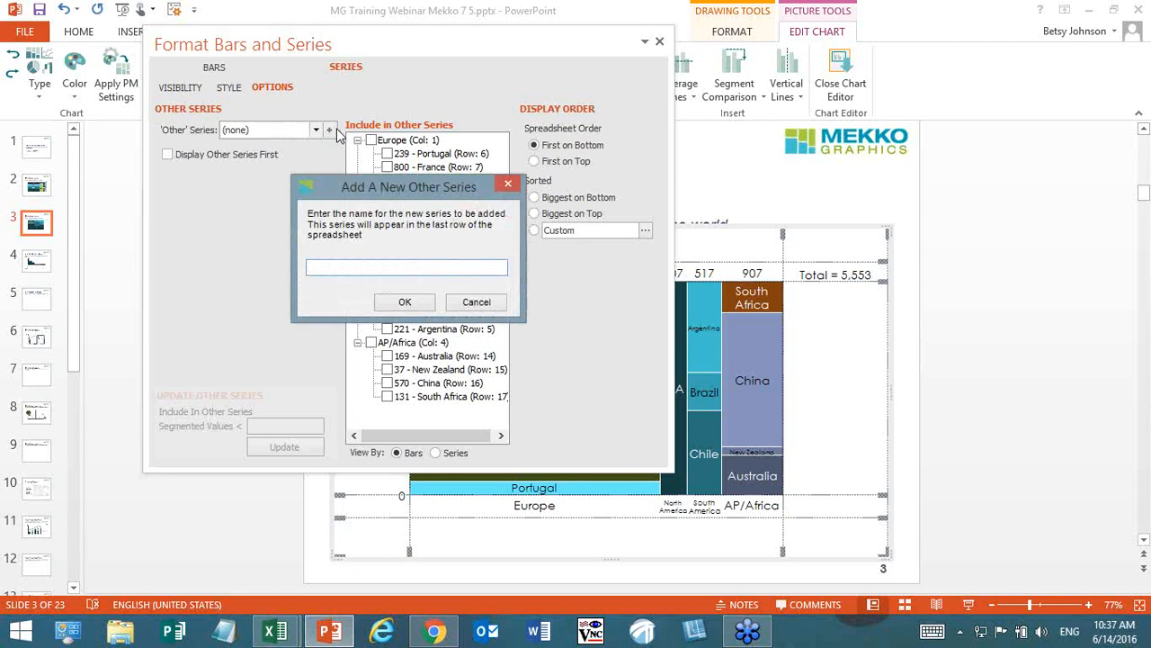
type("Other")
left_click(404, 304)
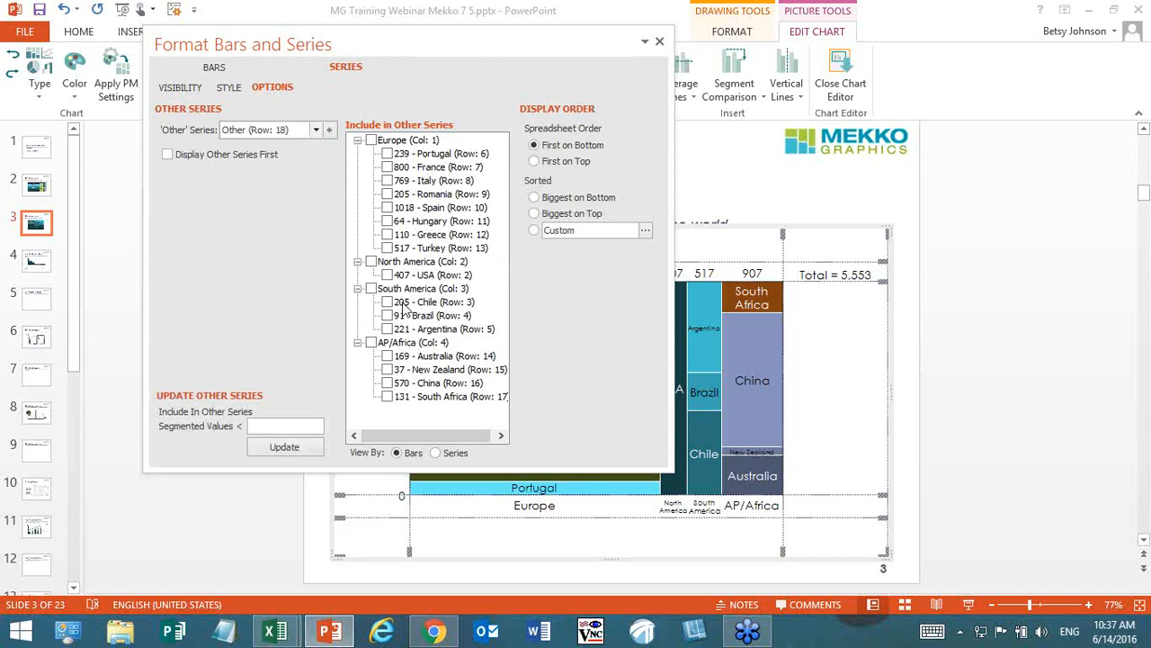
Step: View the list by series, include Brazil, Portugal, Romania, Hungary, Greece and New Zealand in the Other series, and close the settings
left_click(436, 455)
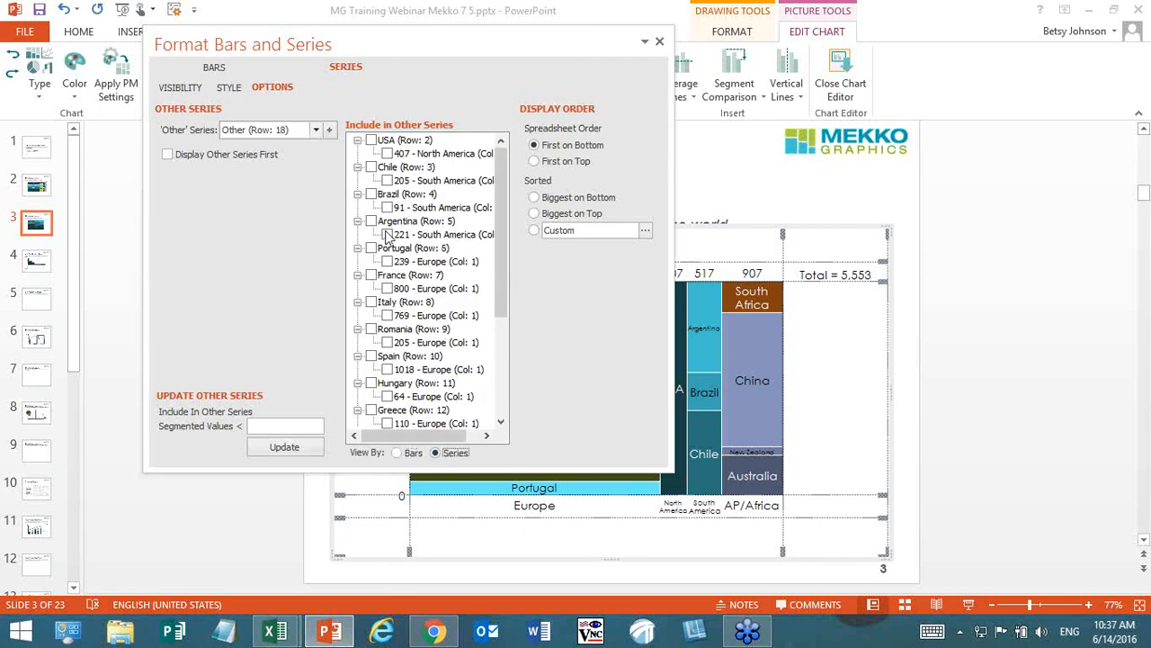
left_click(372, 195)
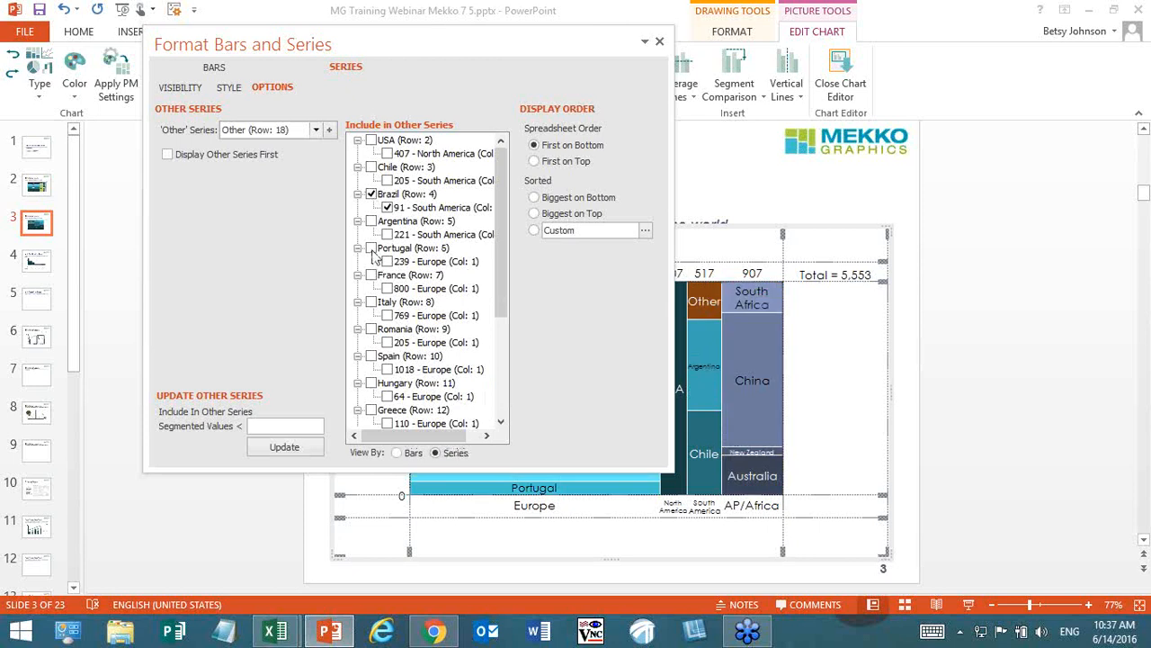
left_click(372, 249)
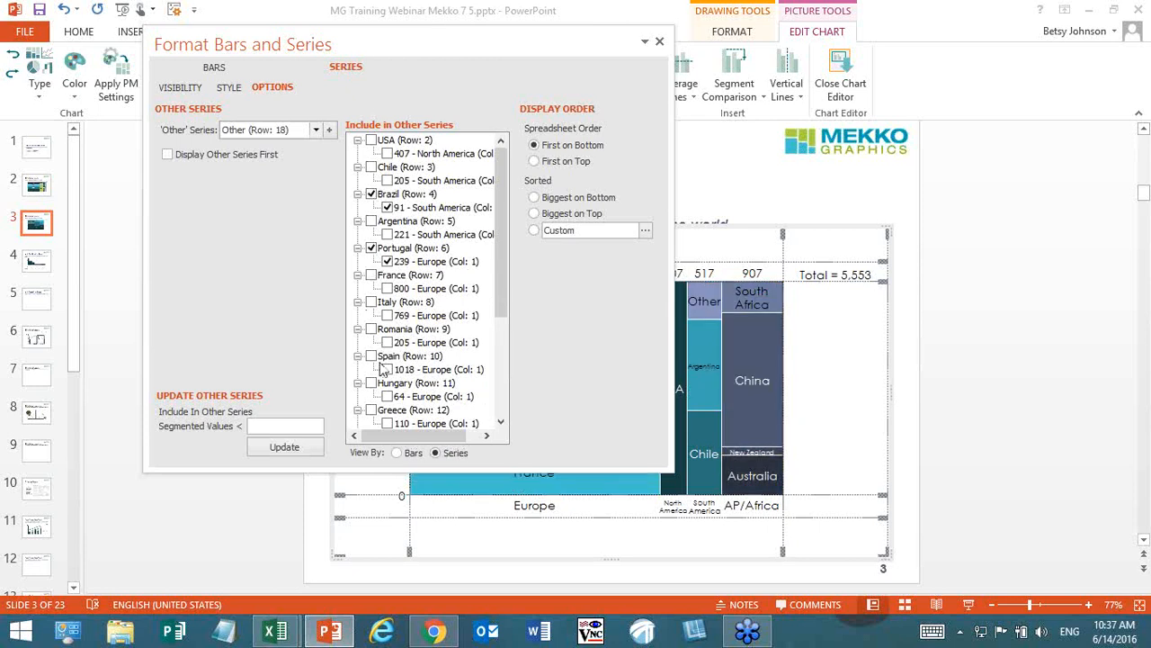
left_click(371, 329)
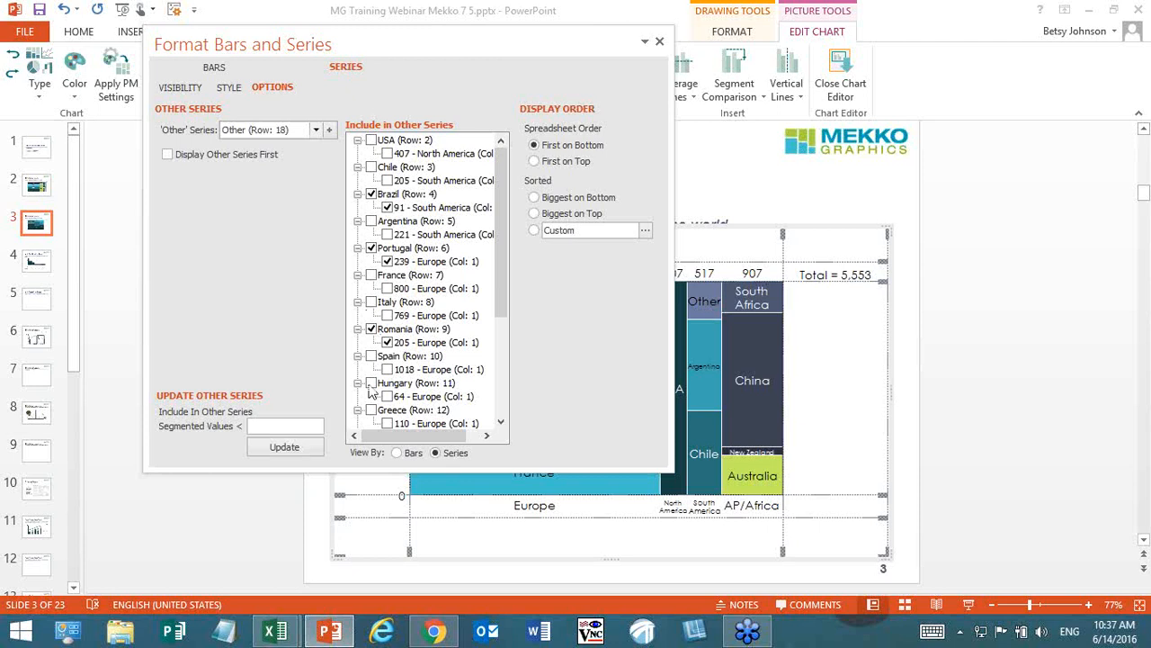
left_click(371, 383)
left_click(371, 410)
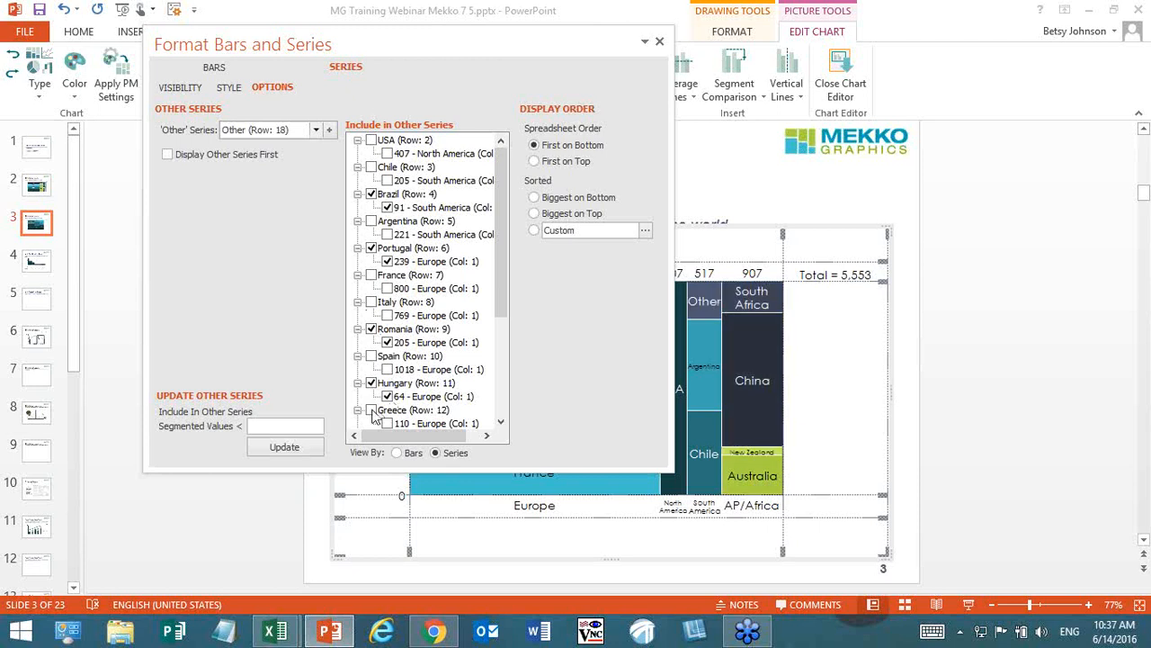
left_click_drag(503, 311, 502, 375)
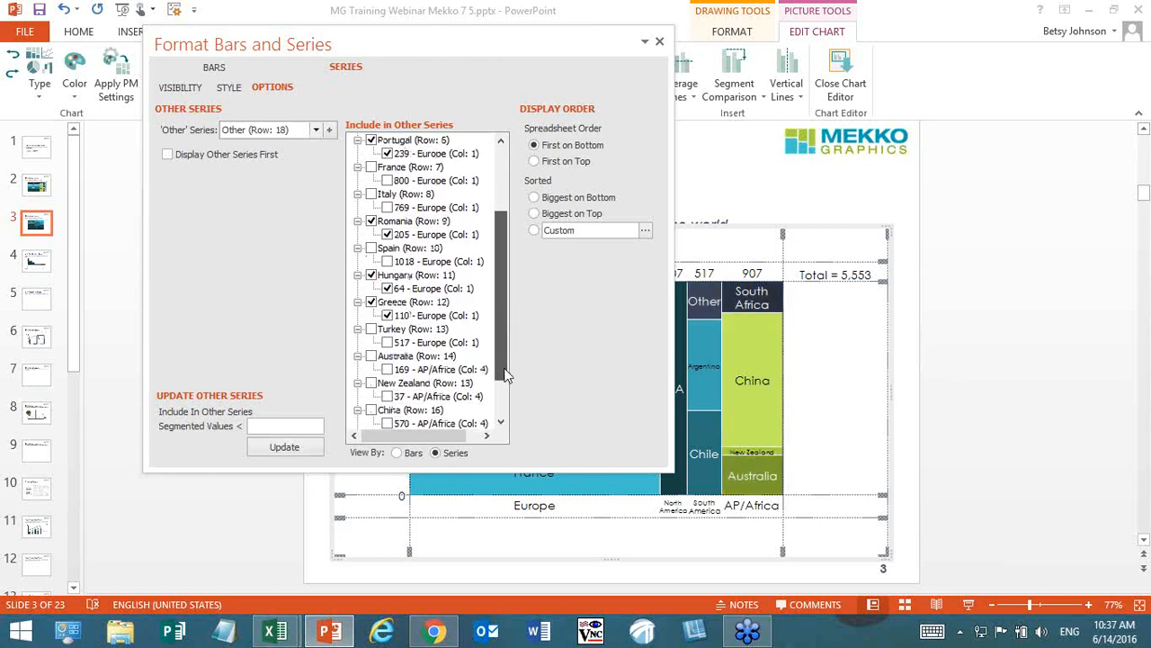
left_click(372, 384)
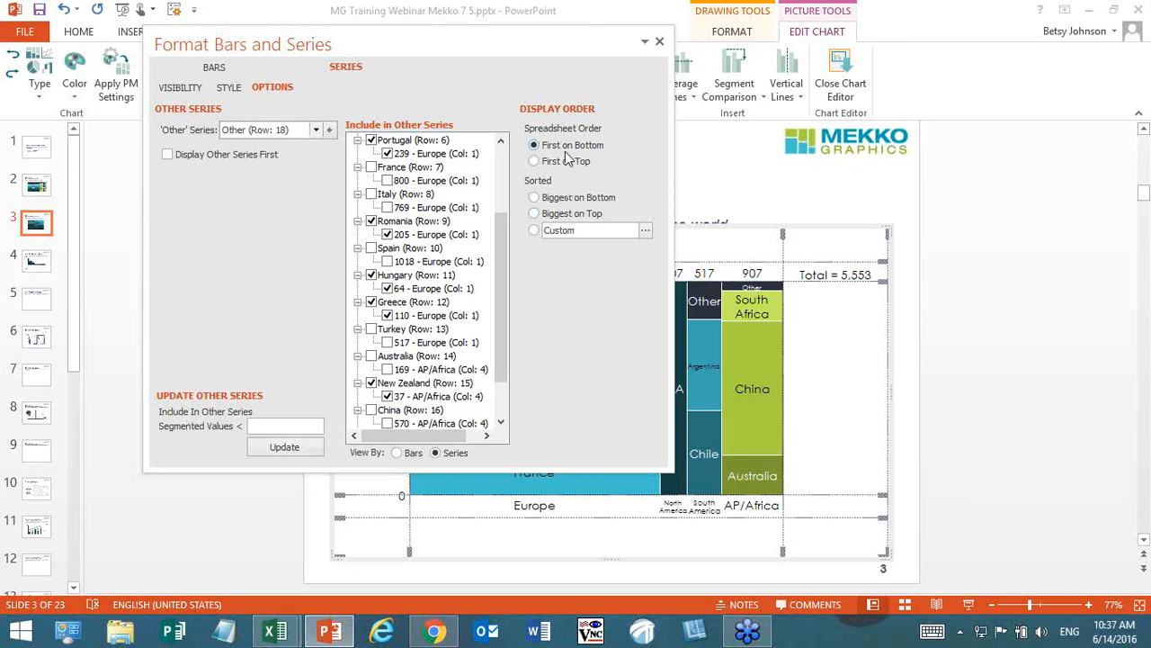
left_click_drag(521, 59, 563, 115)
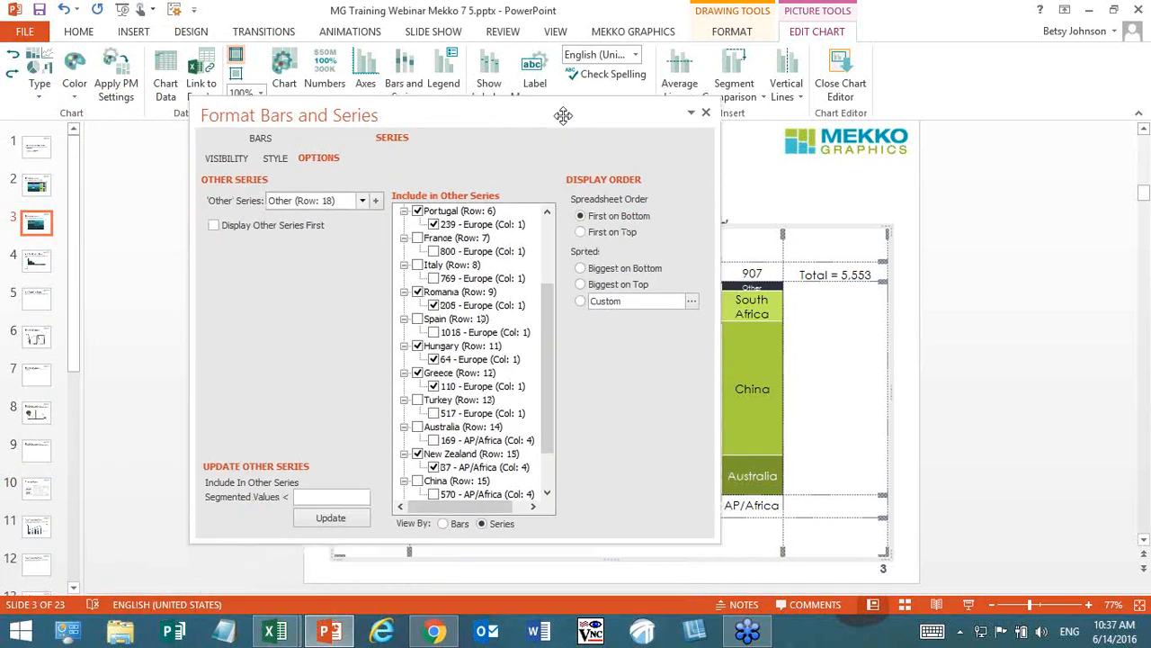
left_click(706, 114)
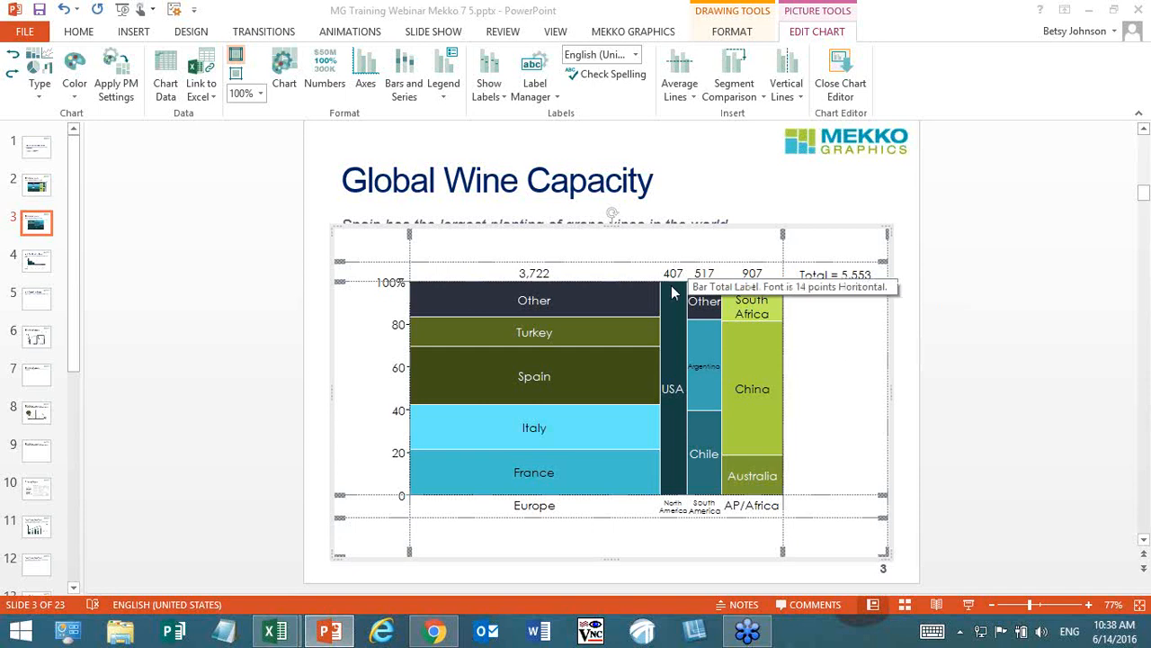
Step: Set the chart's segment labels to show series names with both number and percent
mouse_move(750, 314)
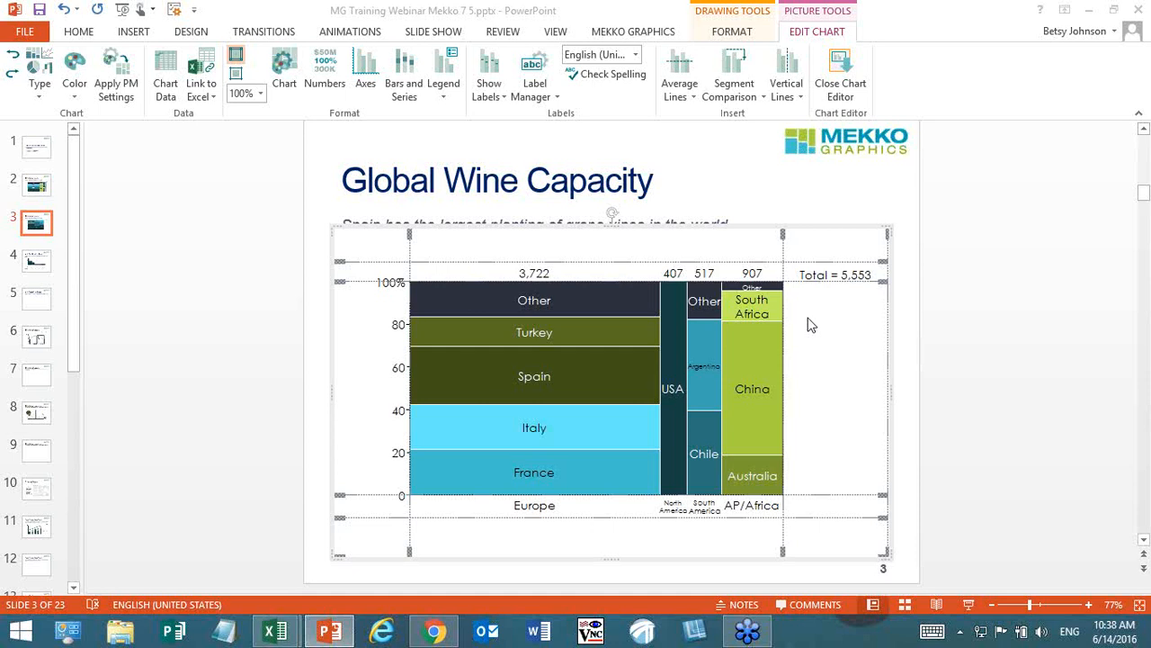
left_click(488, 101)
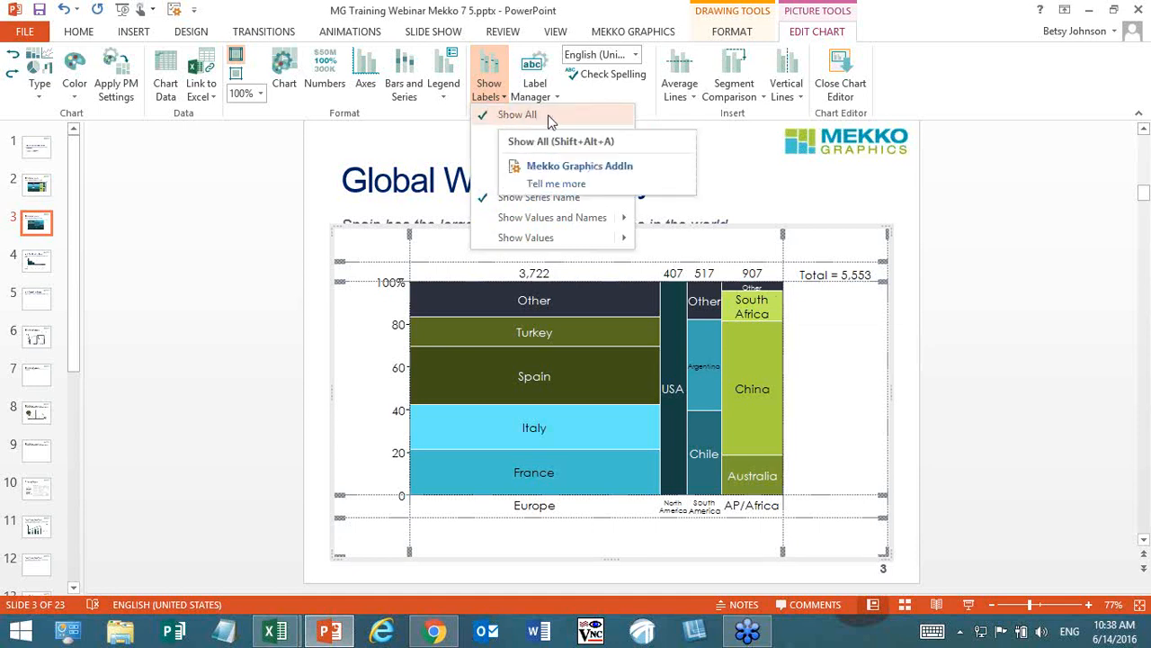
mouse_move(602, 222)
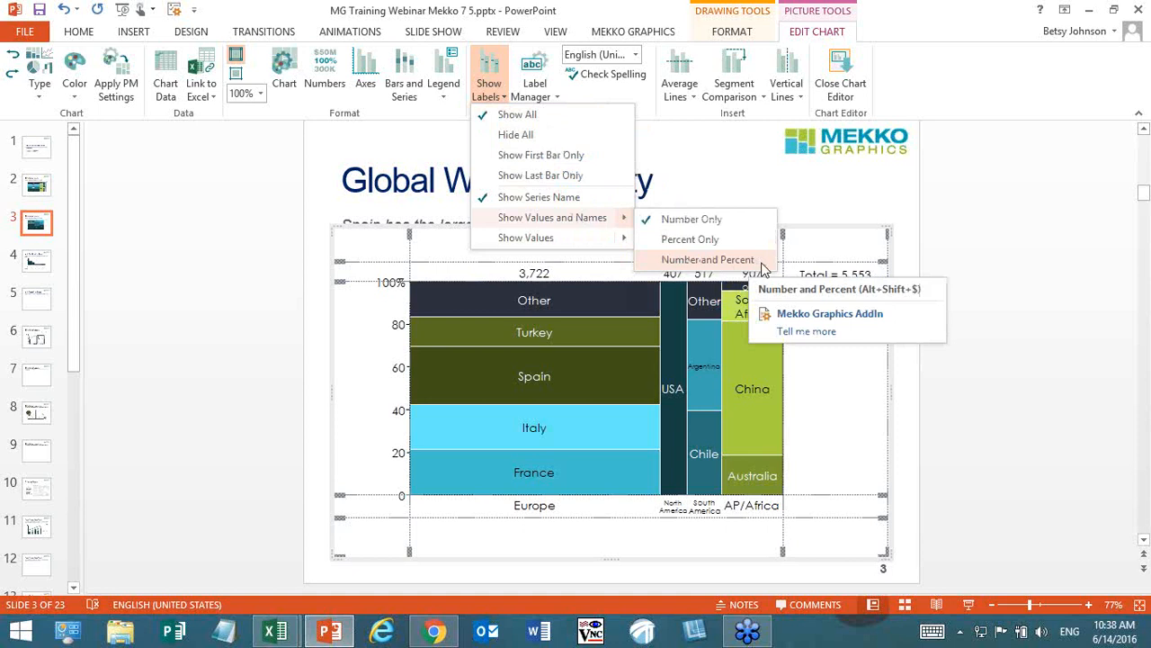
left_click(762, 268)
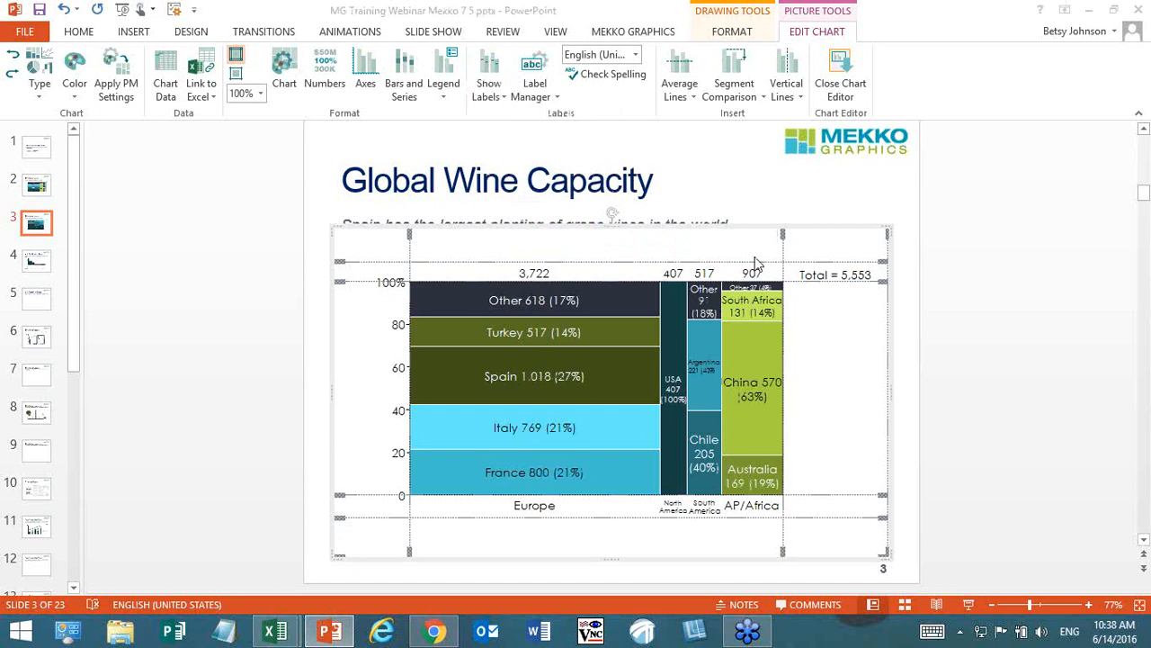
Step: Format the chart's Segment % values so the percentage starts on a new line in each segment label
left_click(281, 63)
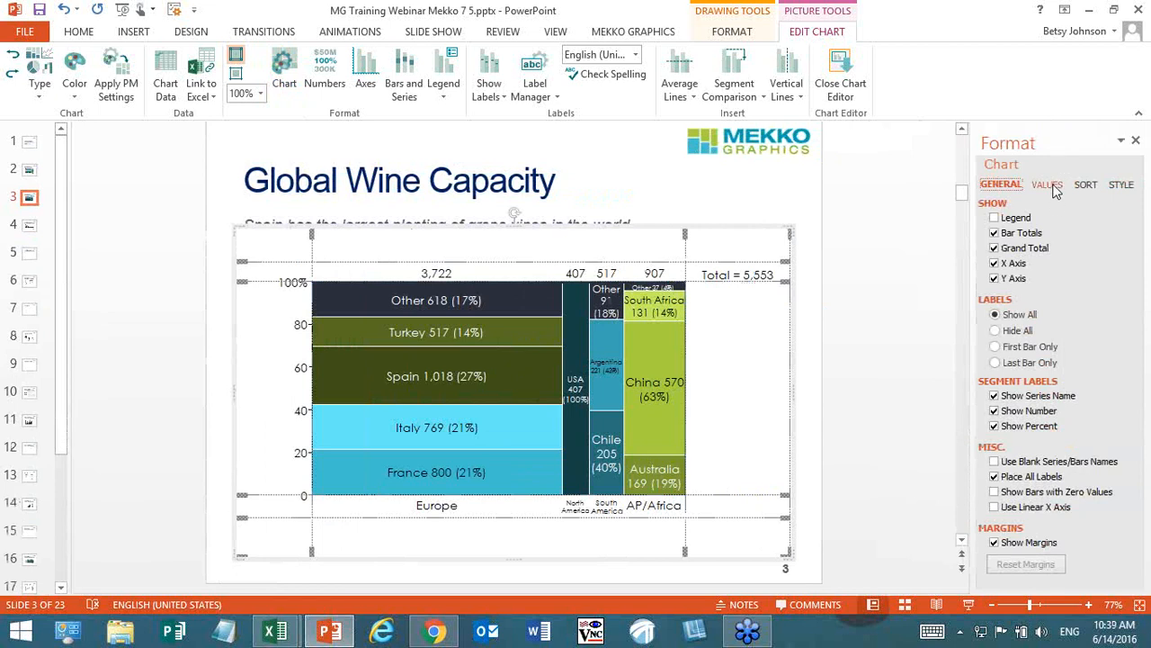
left_click(1047, 185)
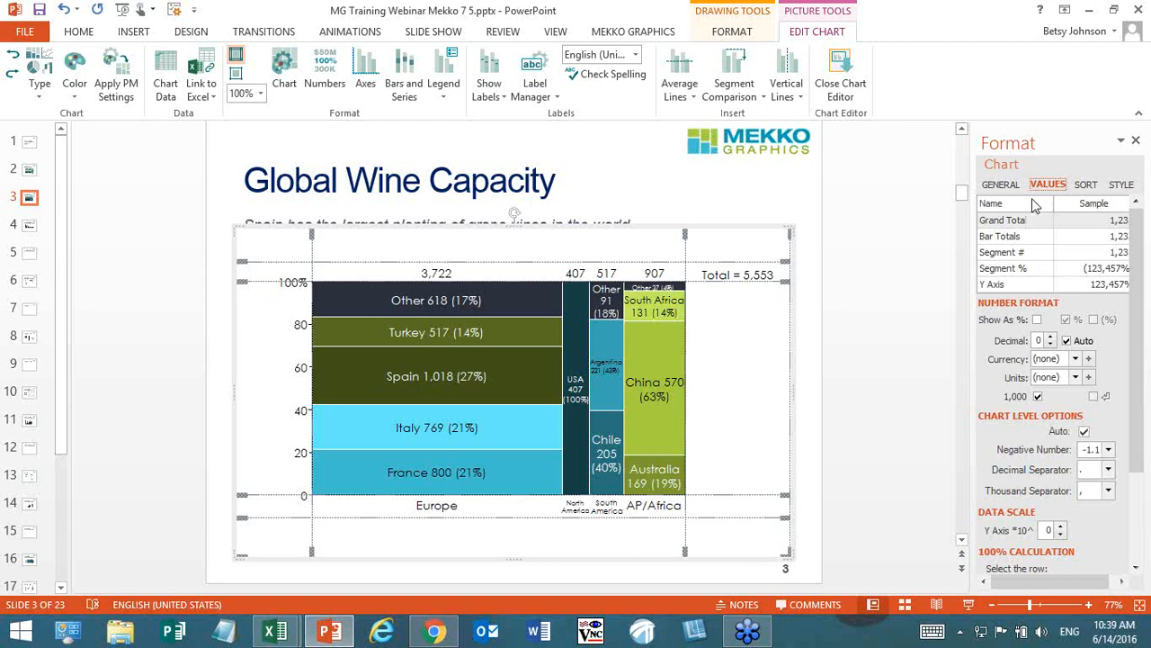
left_click(1040, 268)
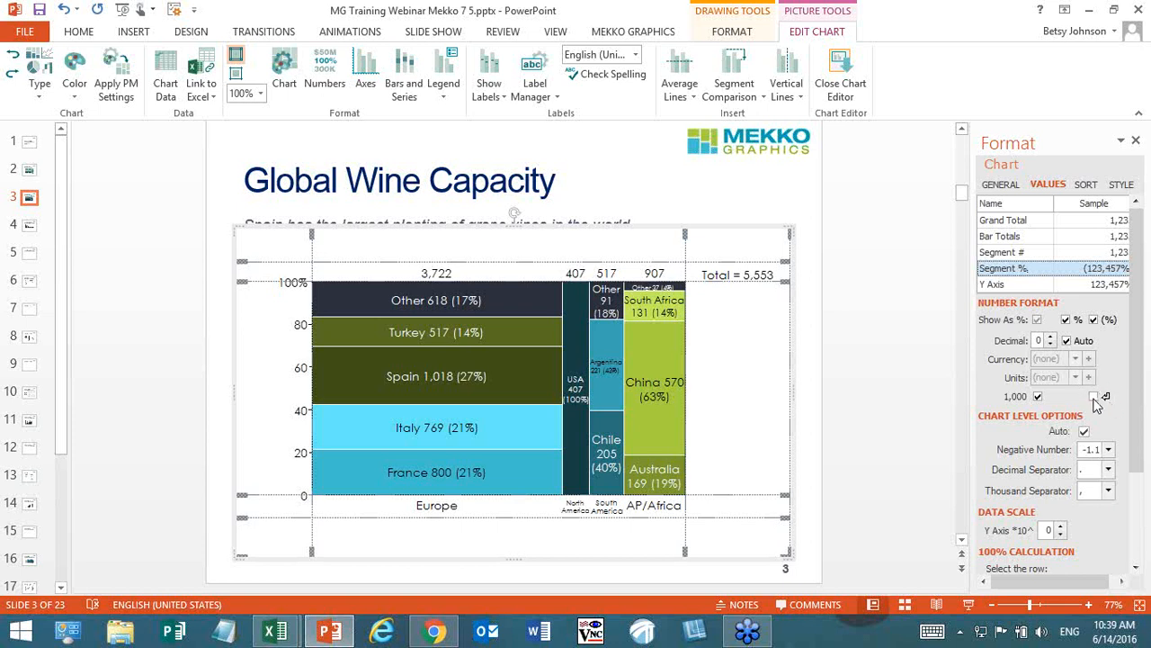
left_click(1093, 398)
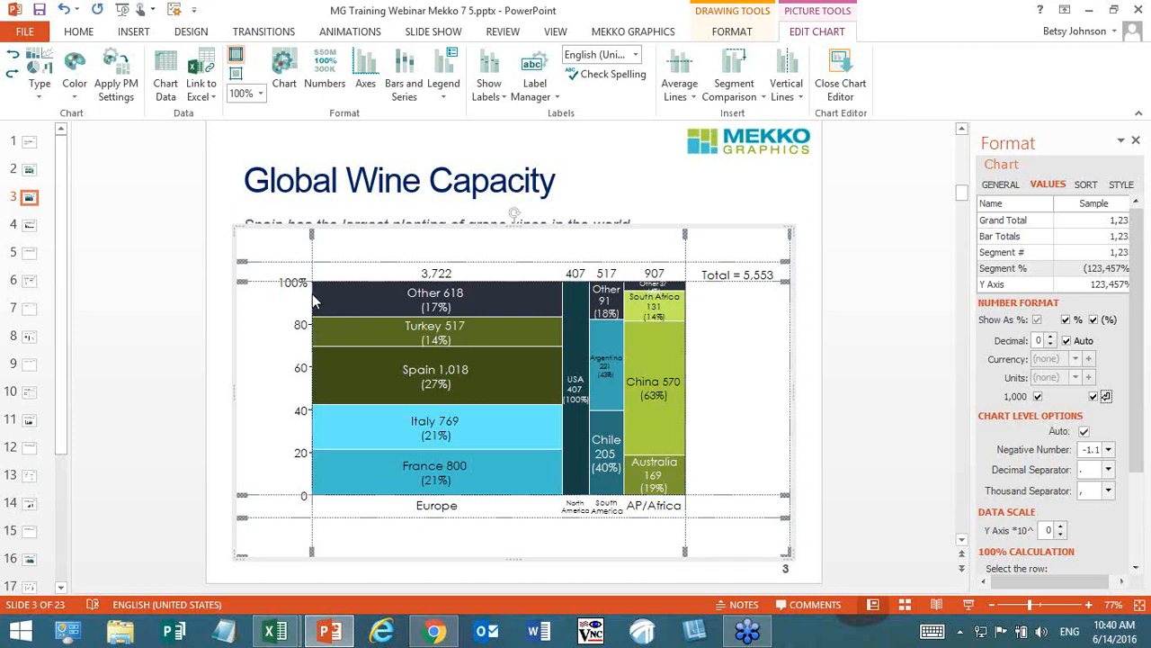
Step: Give the chart's Y axis the title "Surface Vine Area"
left_click(363, 69)
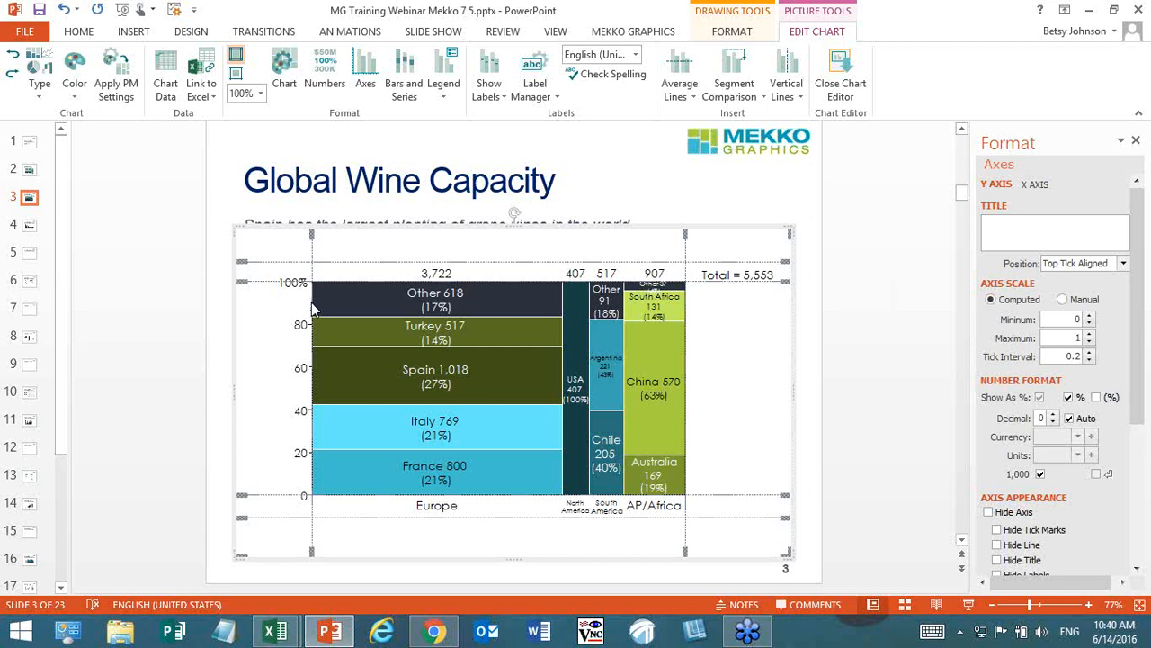
left_click(1025, 237)
type("Surface Vine Are")
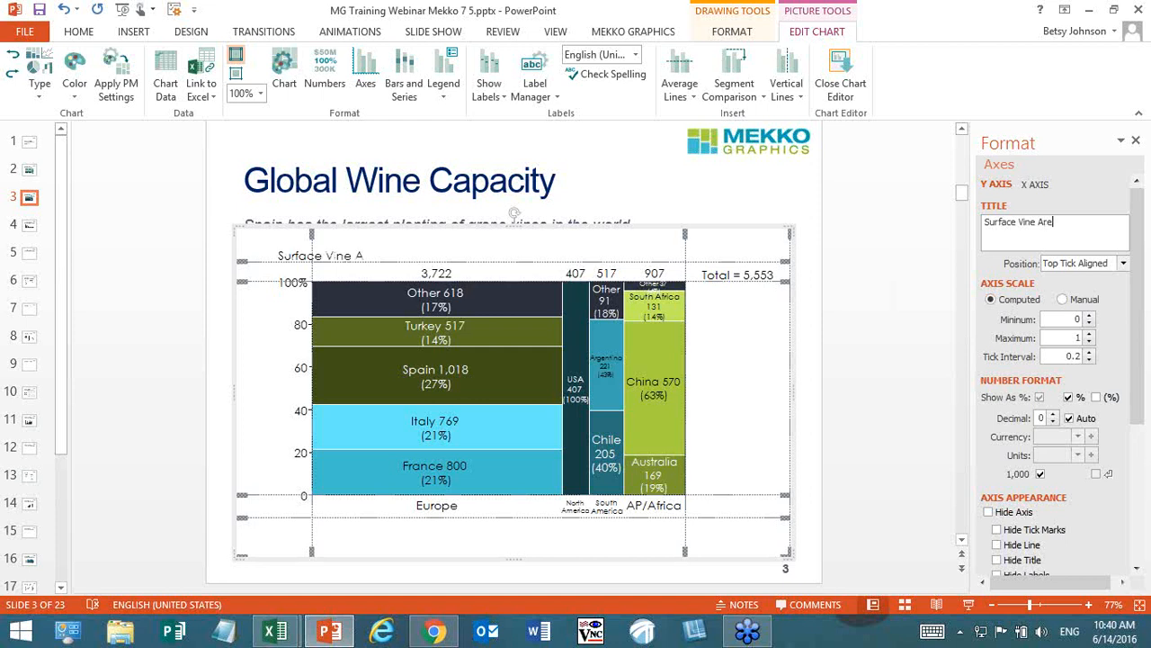
type("a")
left_click(747, 322)
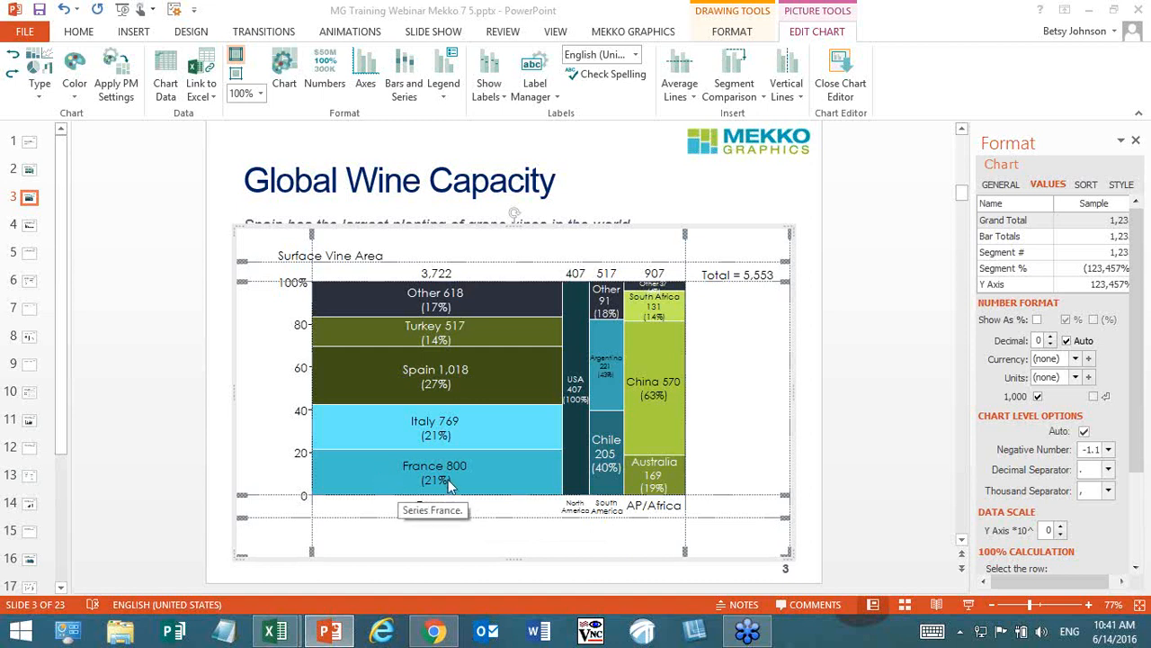
Step: Add a Grand Total row below Other in the chart data, with 5553 for Europe, North America, South America and AP/Africa
double_click(733, 335)
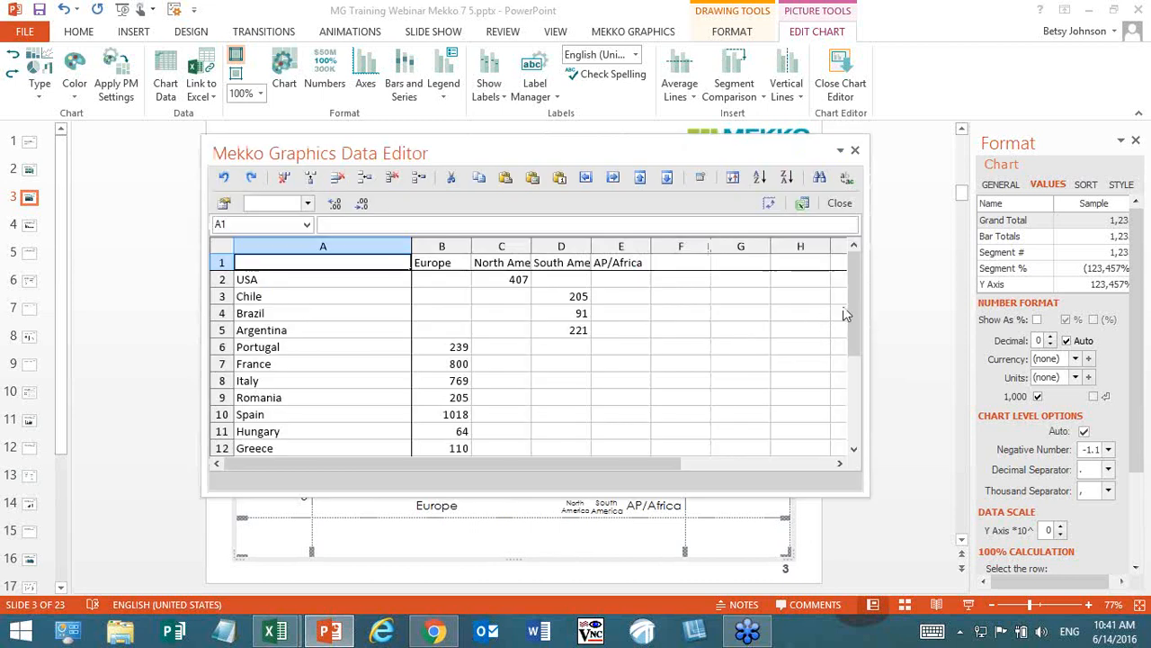
left_click_drag(854, 330, 857, 404)
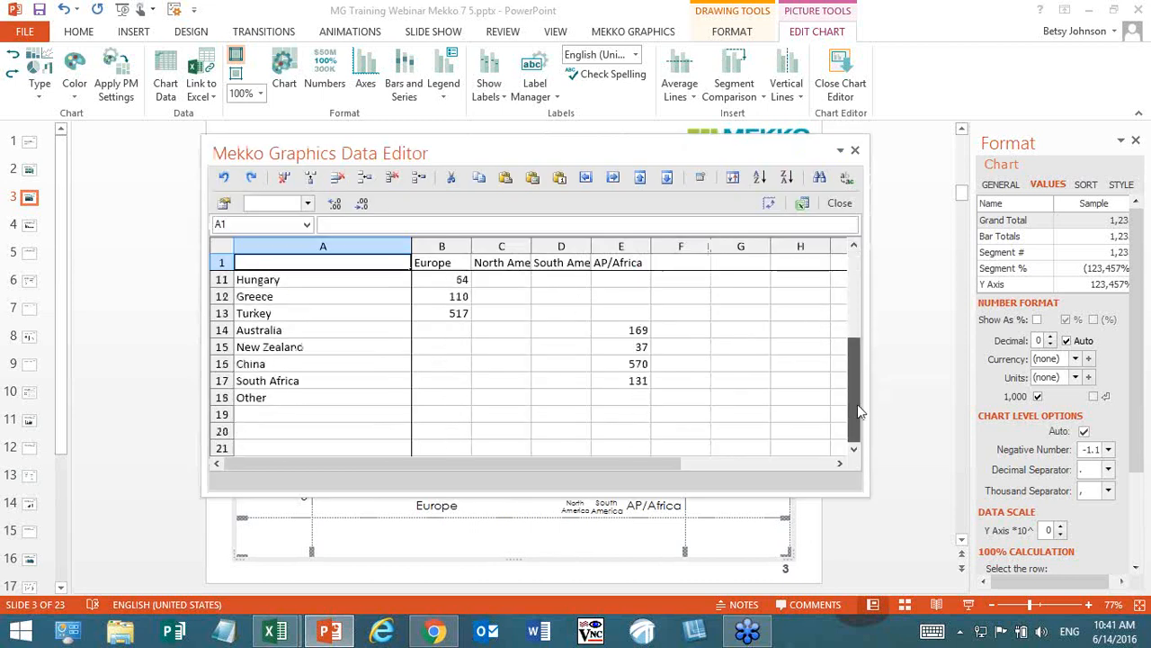
left_click(347, 414)
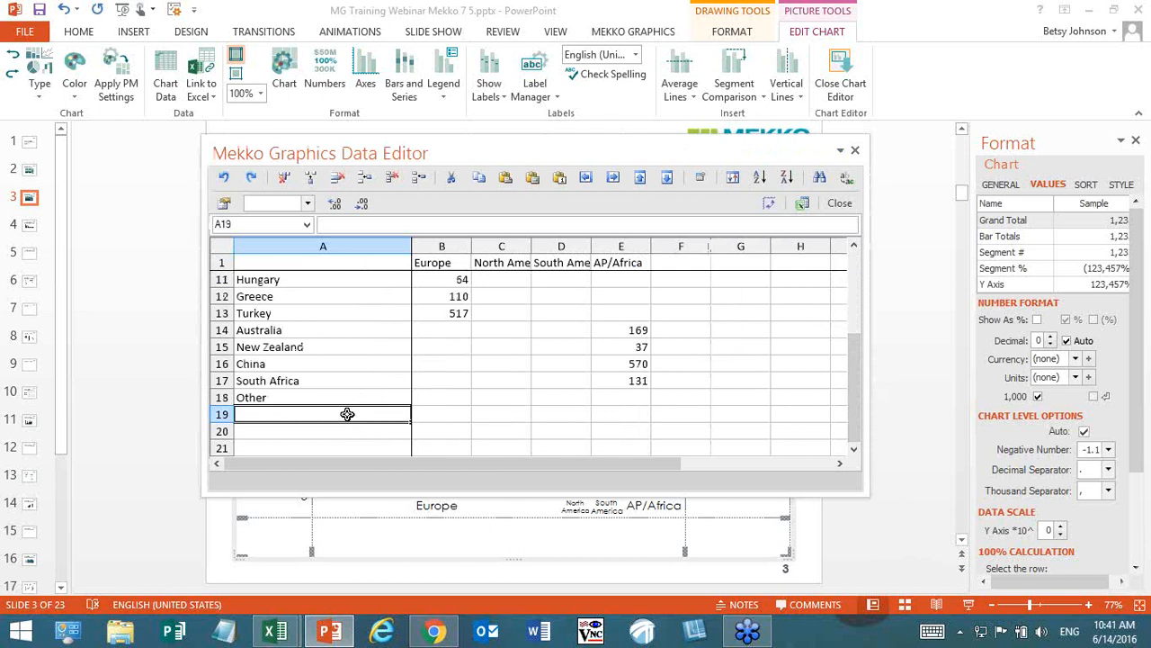
type("Grand Total")
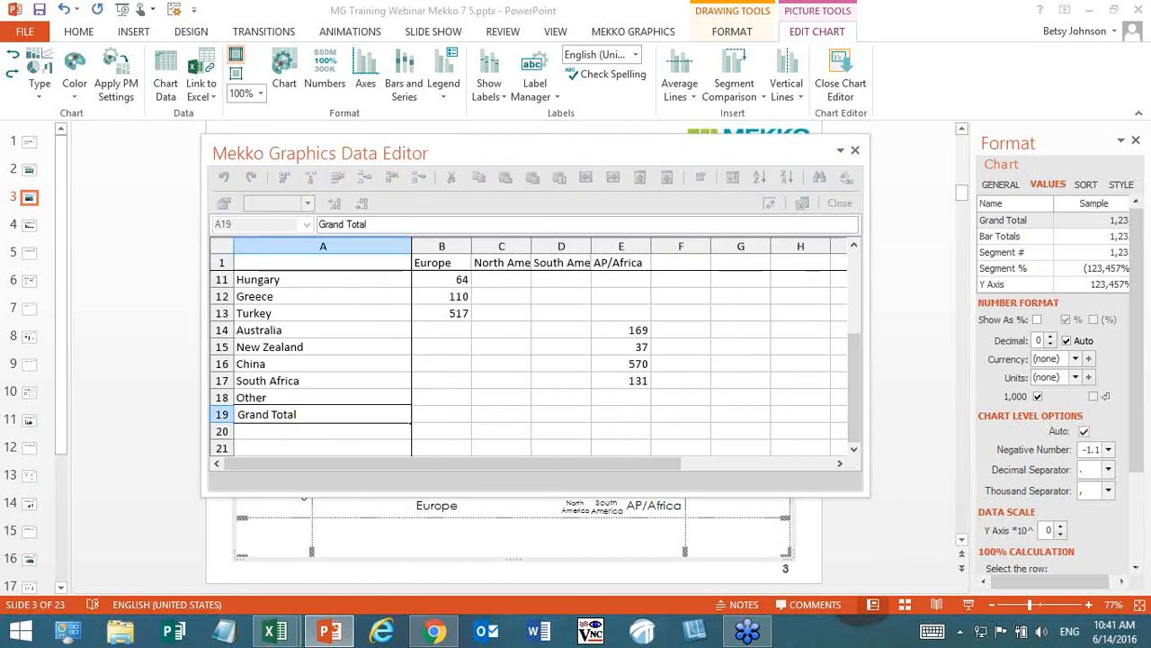
left_click_drag(531, 161, 505, 197)
left_click(428, 455)
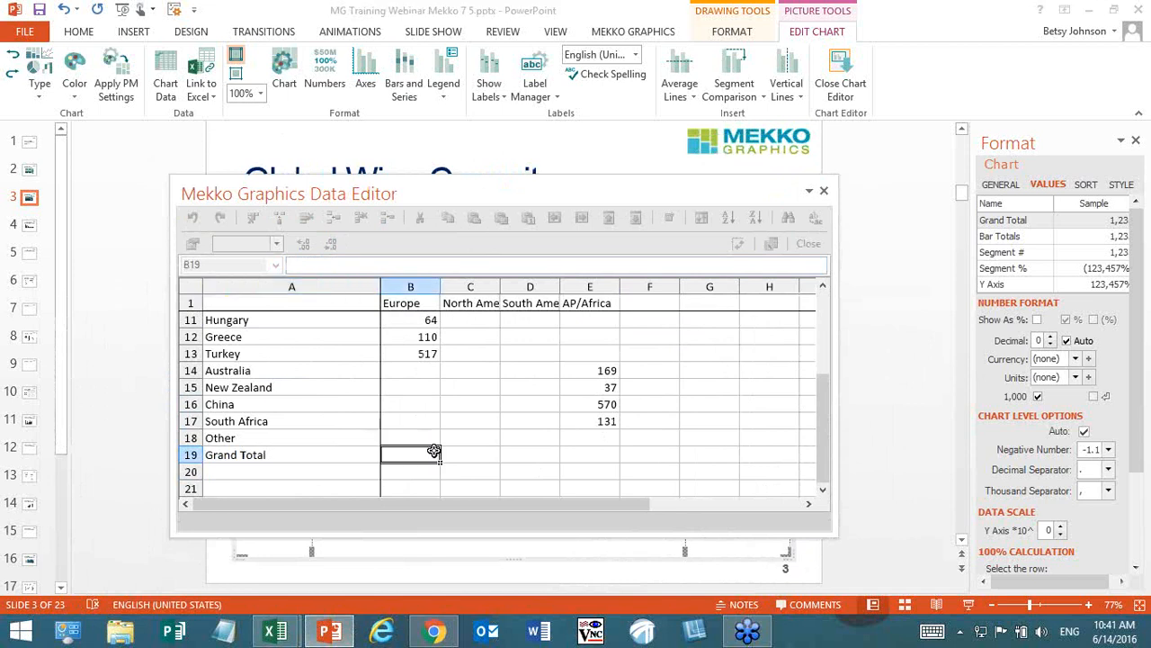
type("555")
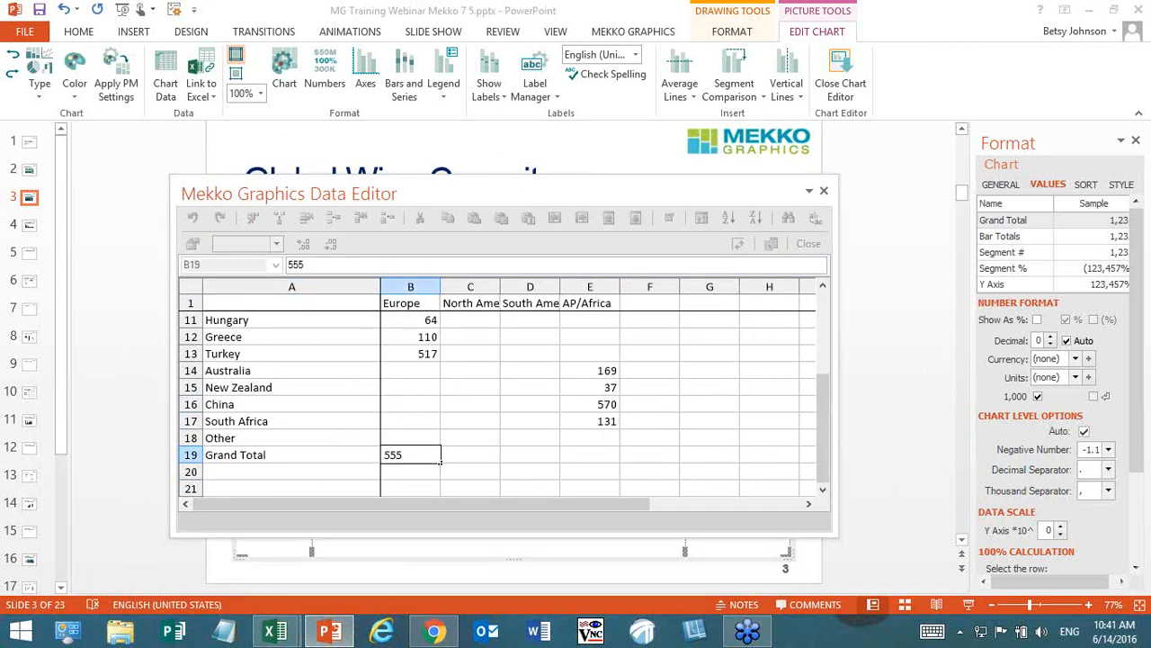
type("3")
key("Tab")
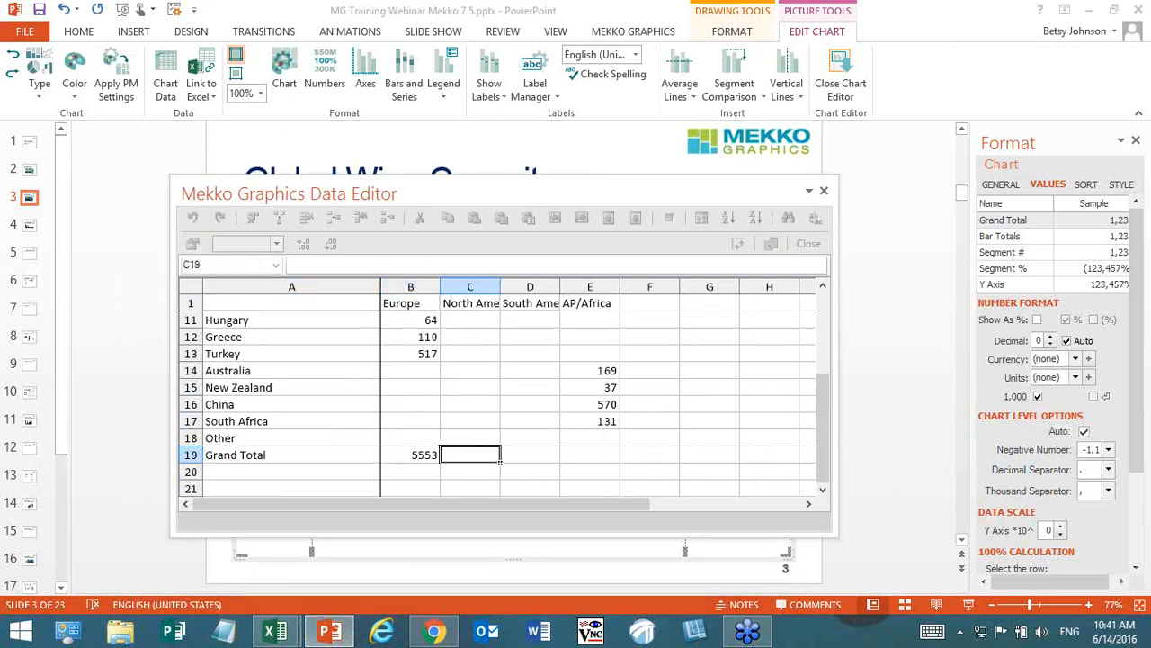
left_click(413, 455)
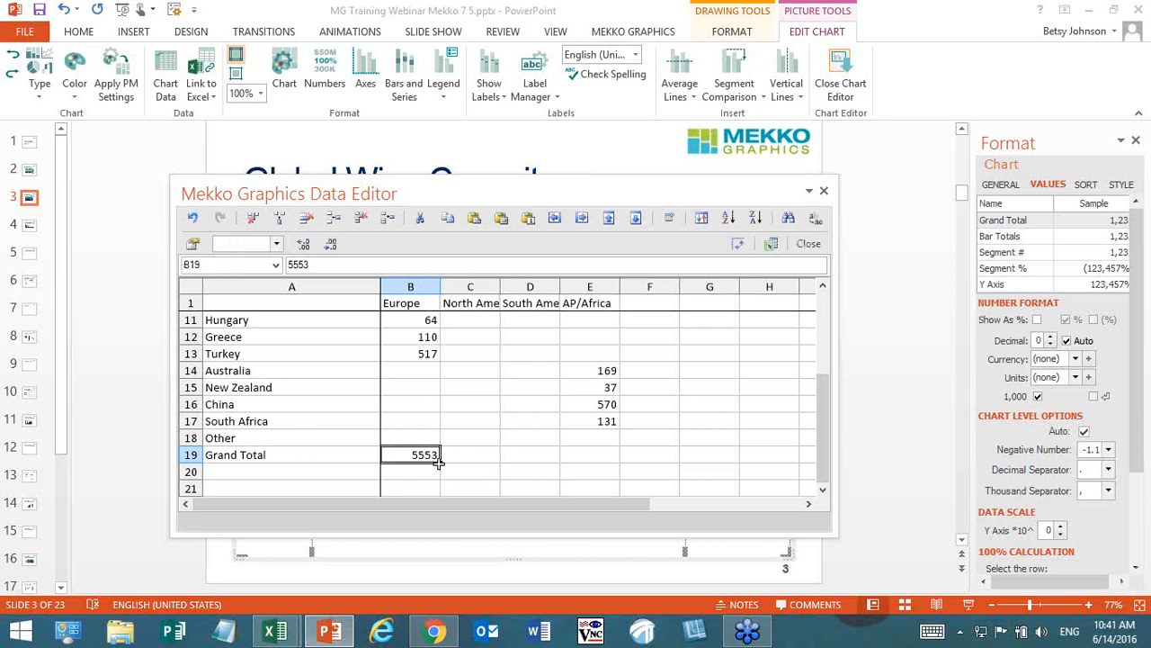
left_click_drag(441, 461, 600, 462)
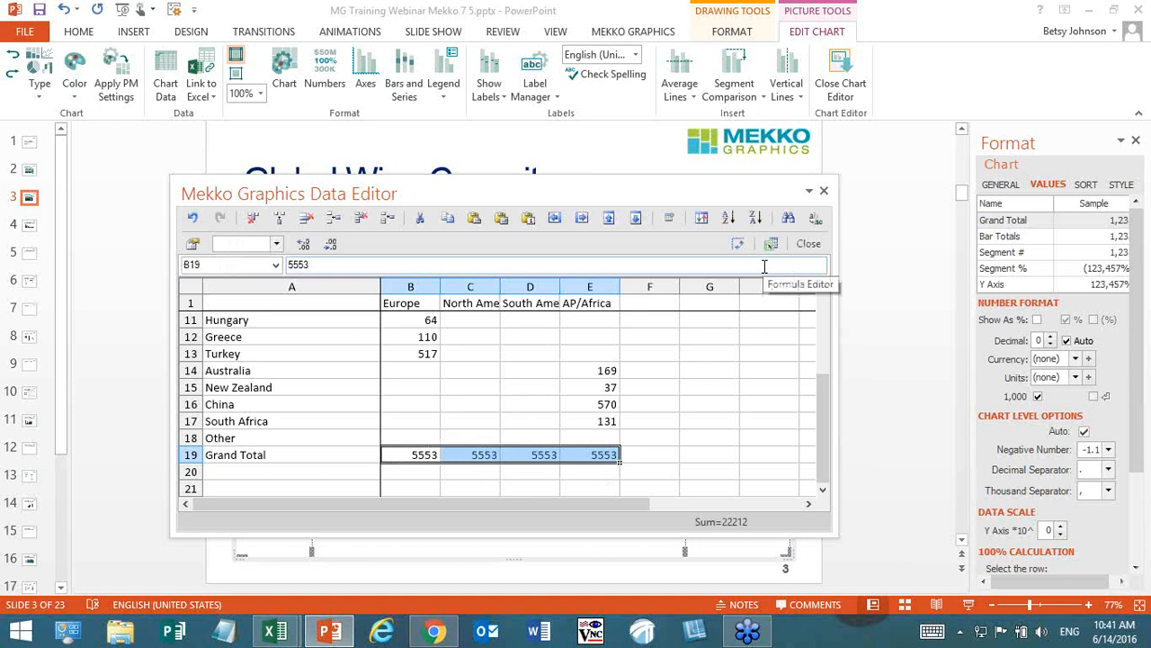
Step: Set the Grand Total row as the 100 % basis for the chart's percentages and close the data editor
left_click(319, 456)
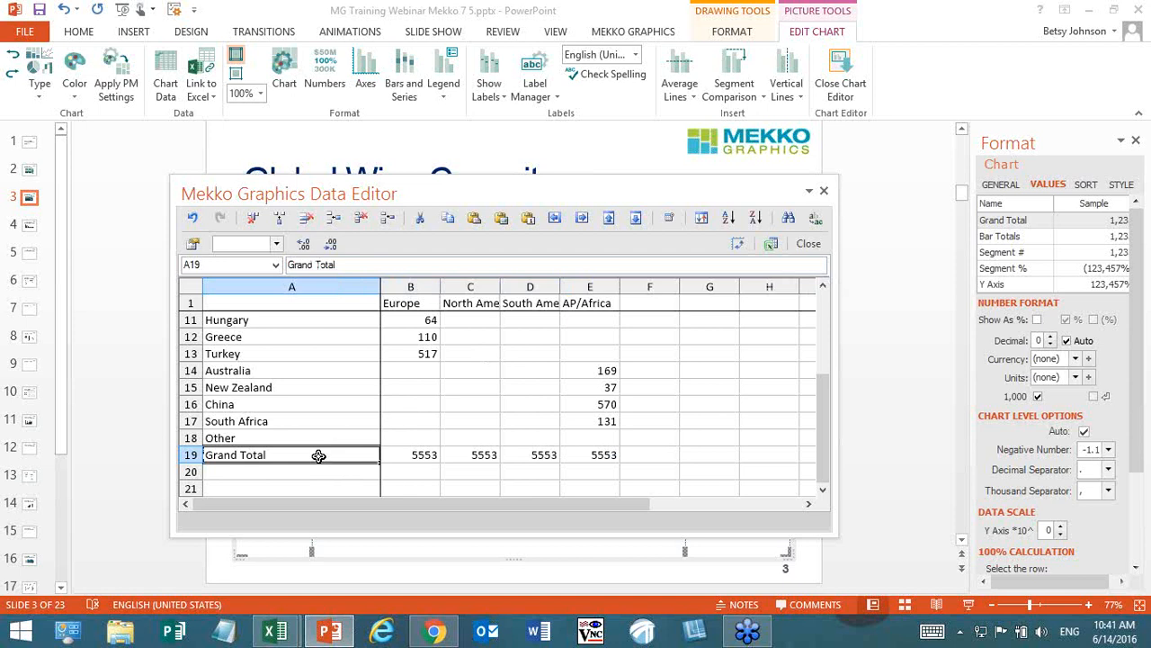
right_click(316, 454)
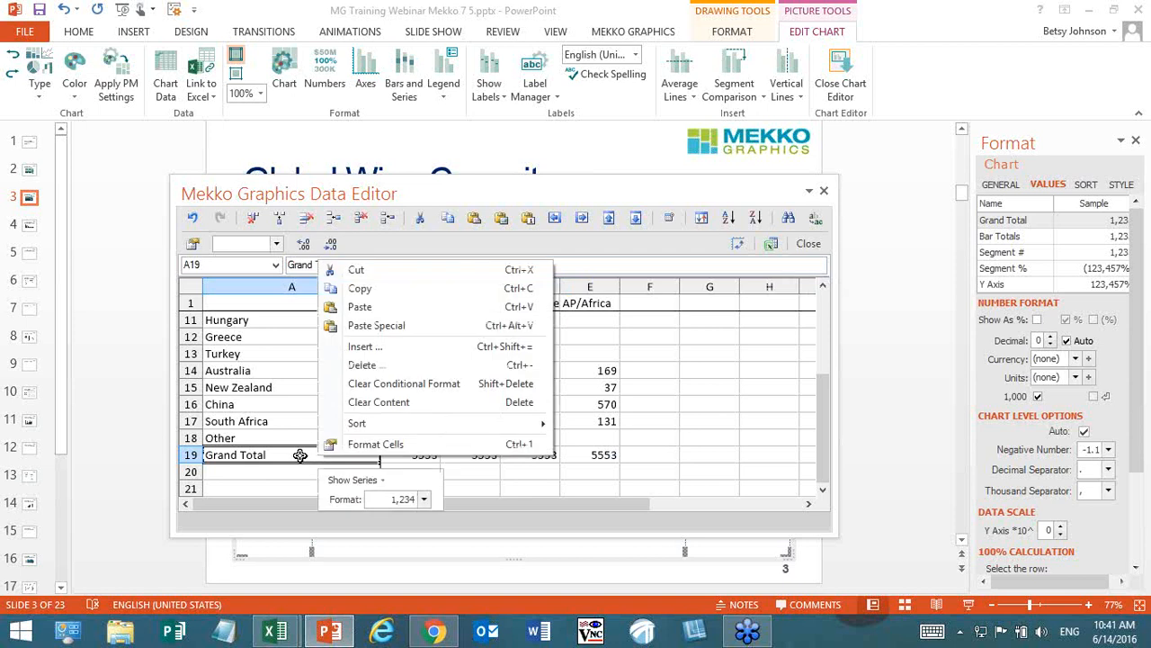
left_click(385, 484)
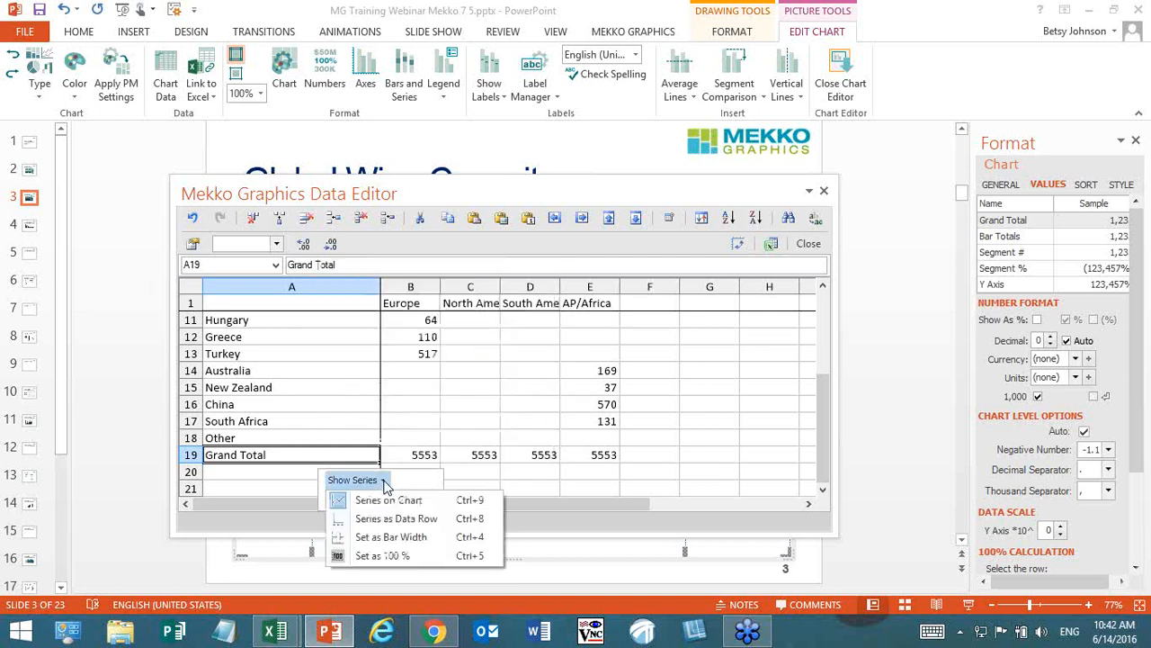
left_click(441, 556)
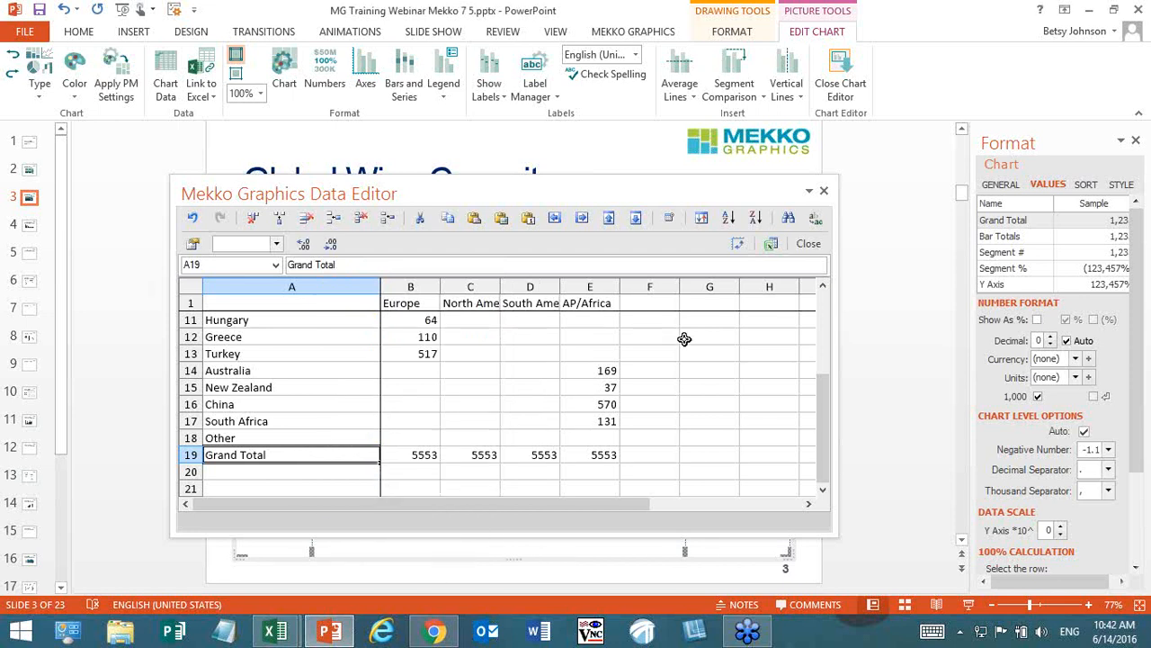
left_click(798, 244)
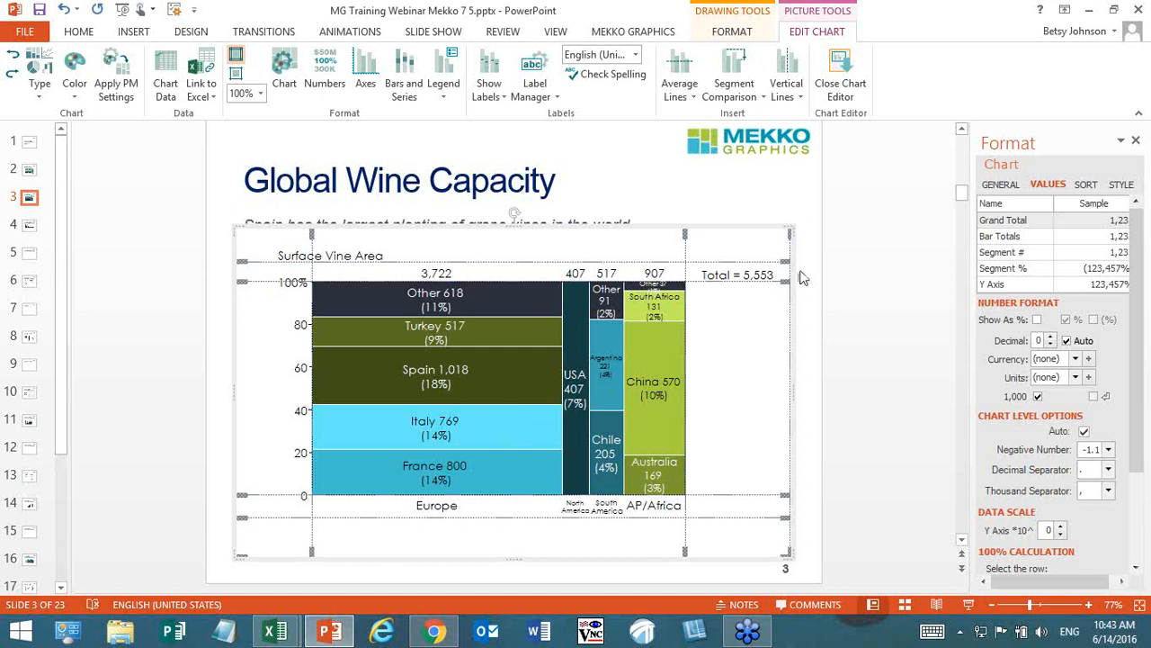
Step: Hide the chart's bar totals and order its bars as Widest on Left
left_click(1008, 185)
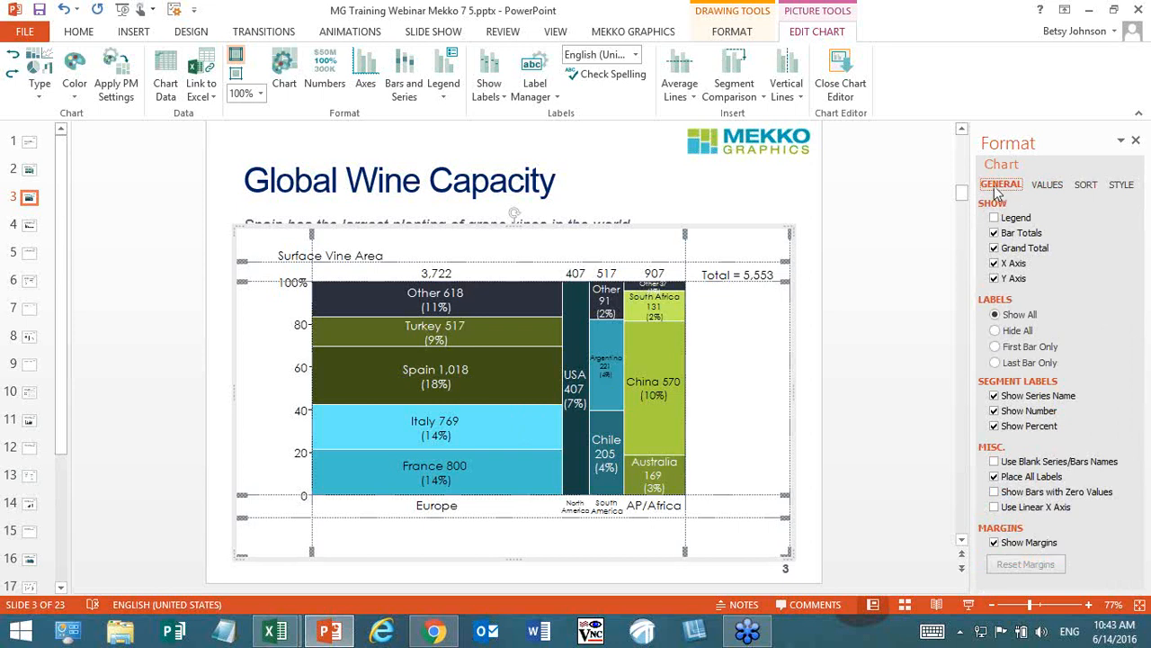
left_click(1022, 236)
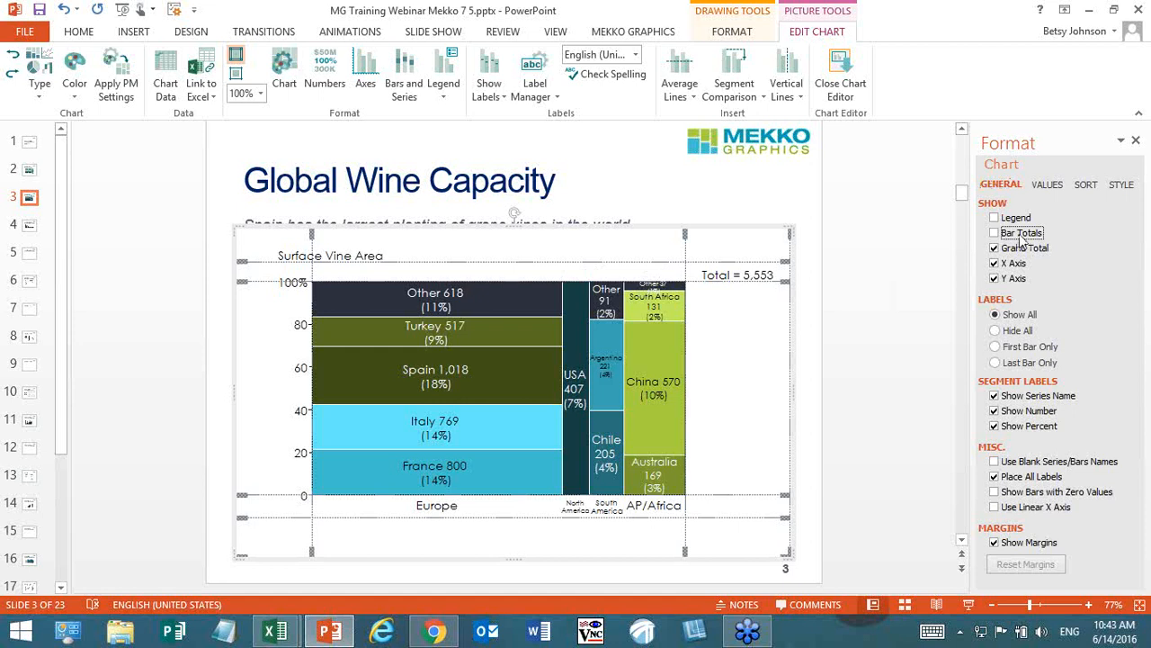
left_click(1091, 189)
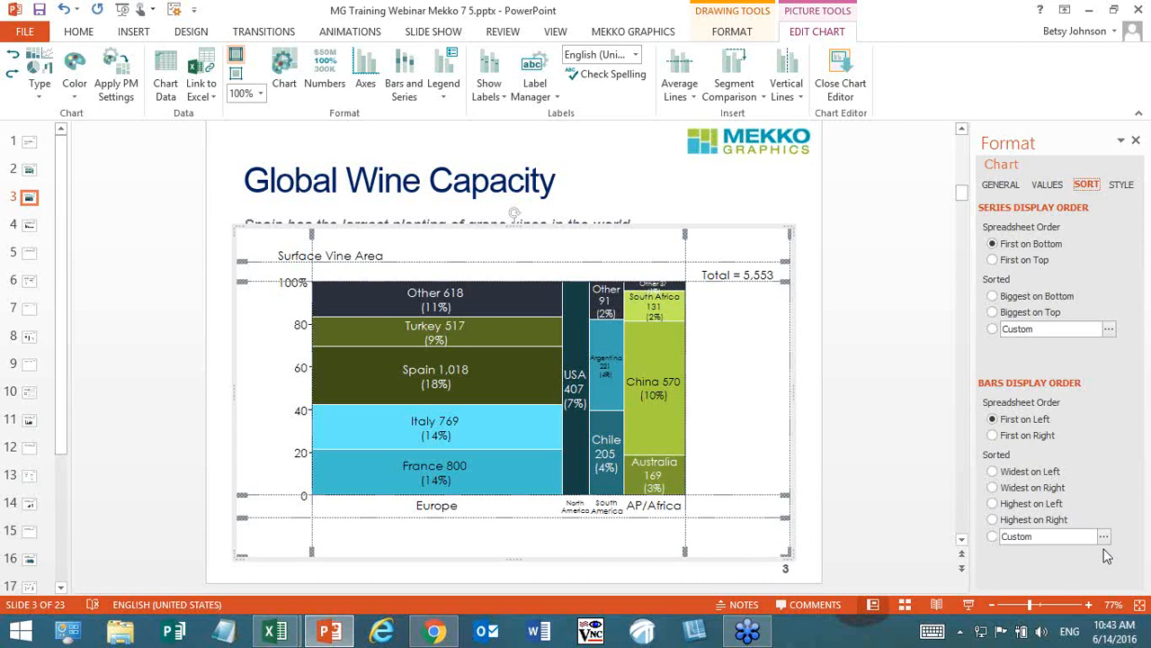
left_click(1027, 474)
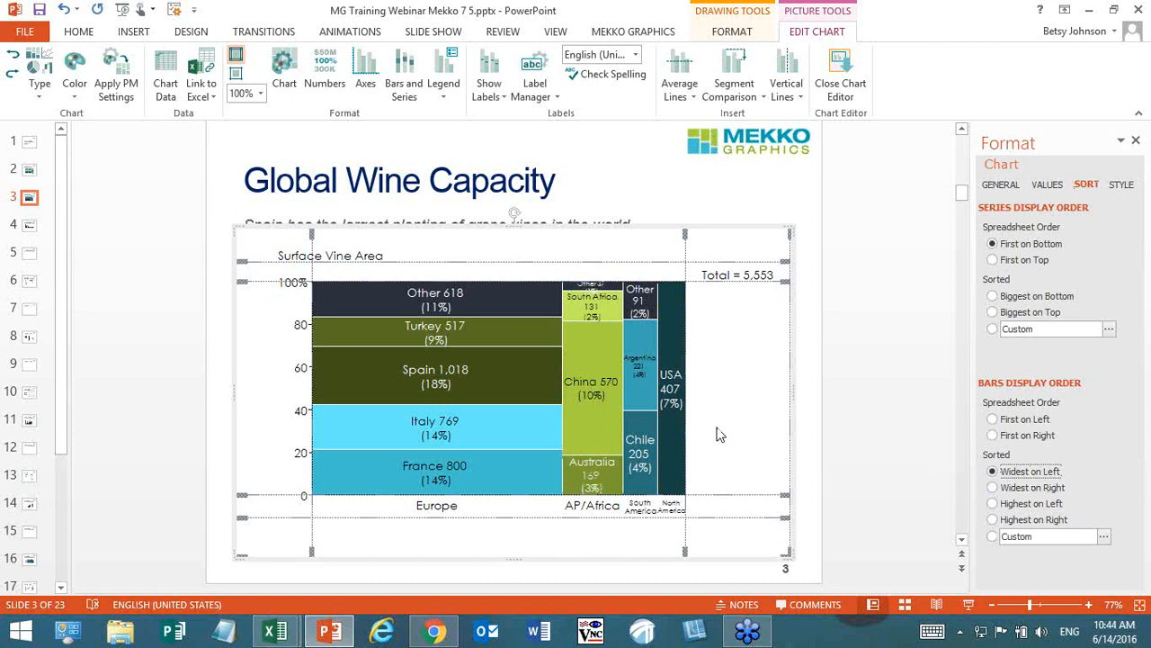
Step: Leave the chart editor and go to slide 4, U.S. Wine Growth by Grape
left_click(814, 411)
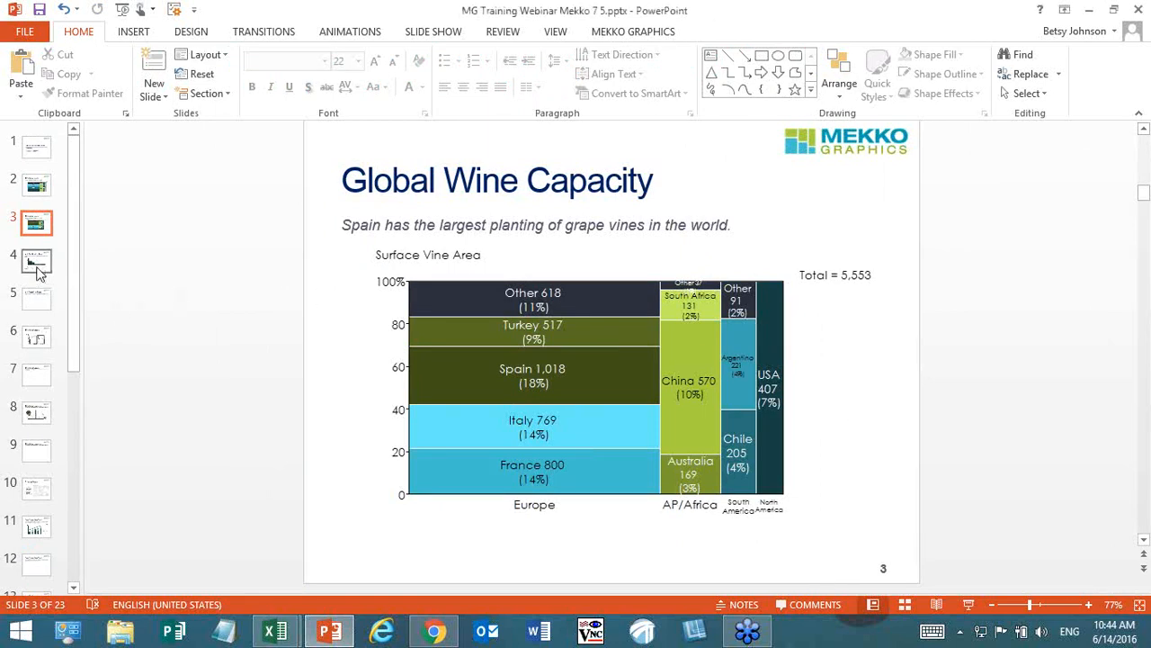
left_click(37, 268)
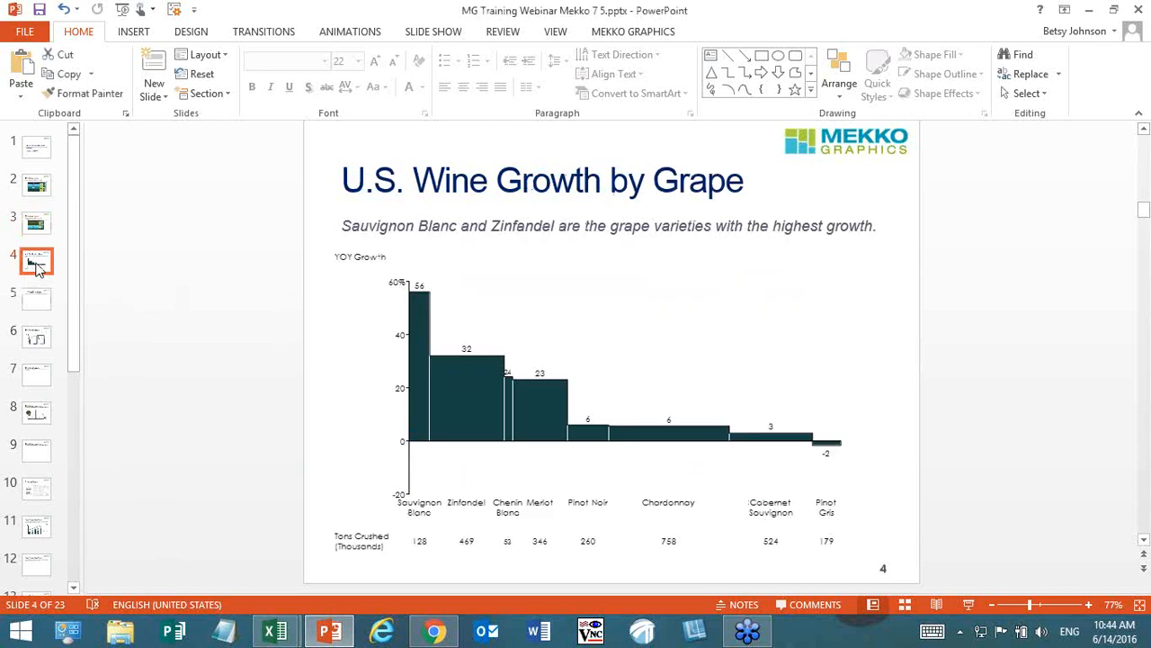
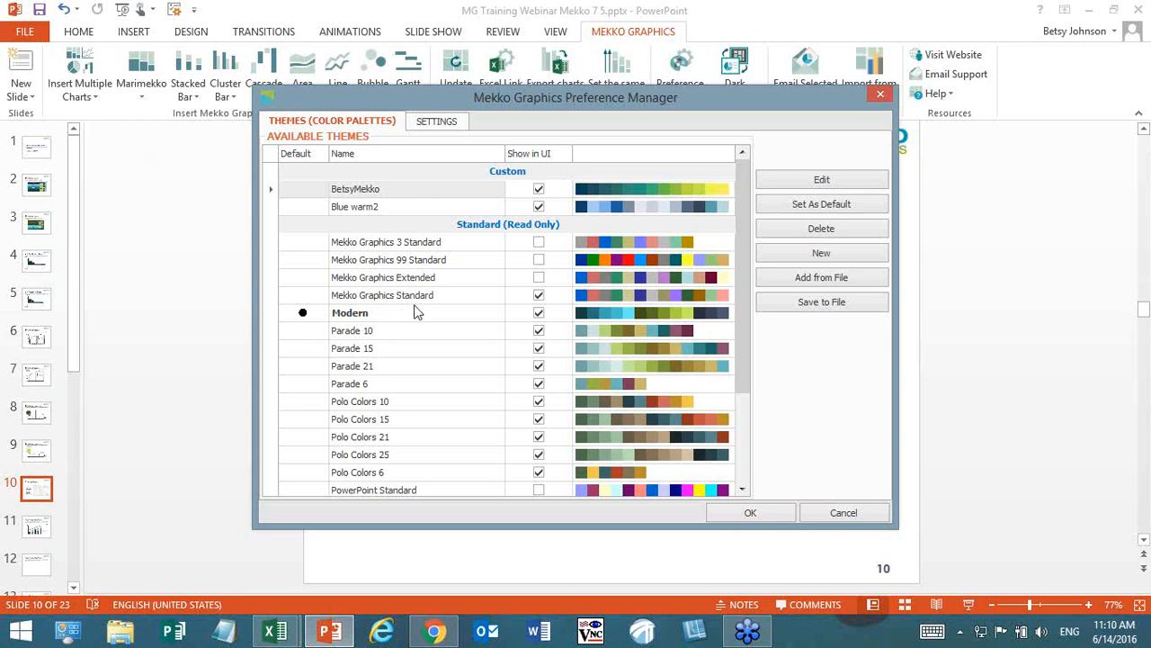
Step: Start a new Mekko Graphics theme and load its colors from the PowerPoint theme color file Blue Warm.xml
left_click(813, 257)
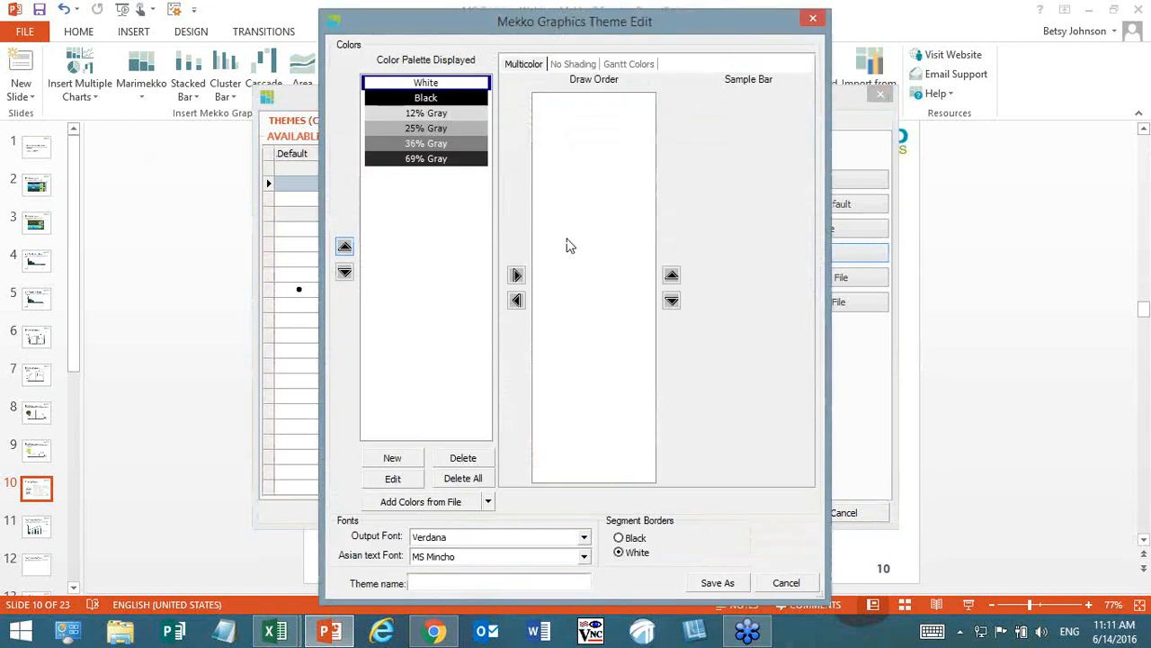
left_click(488, 502)
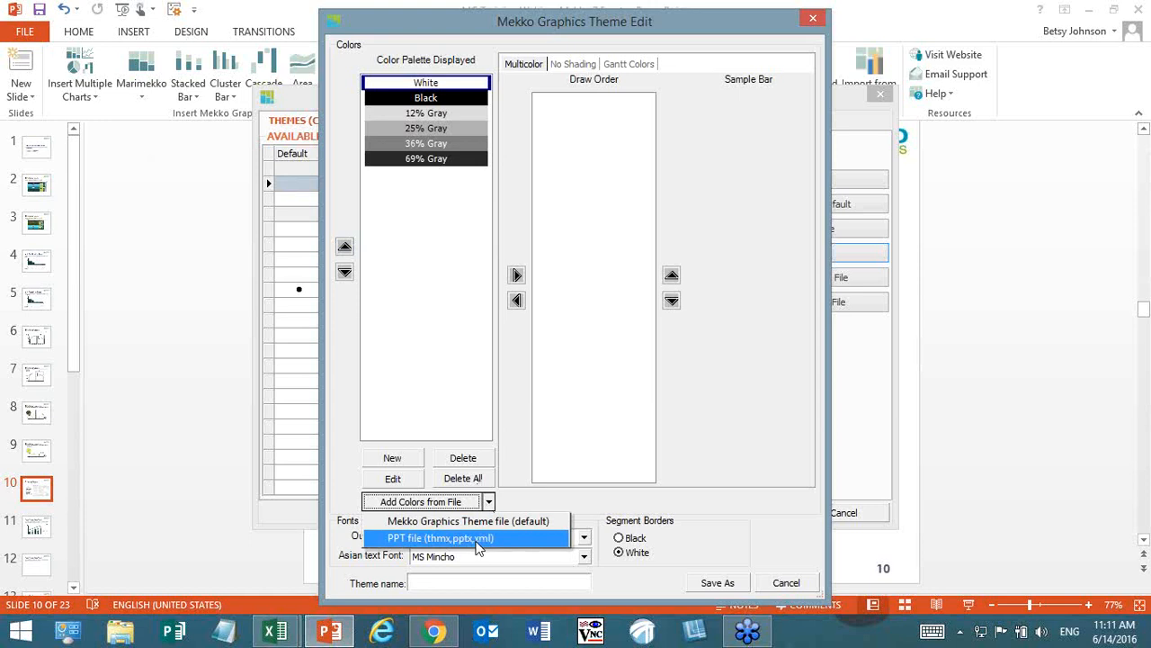
left_click(479, 538)
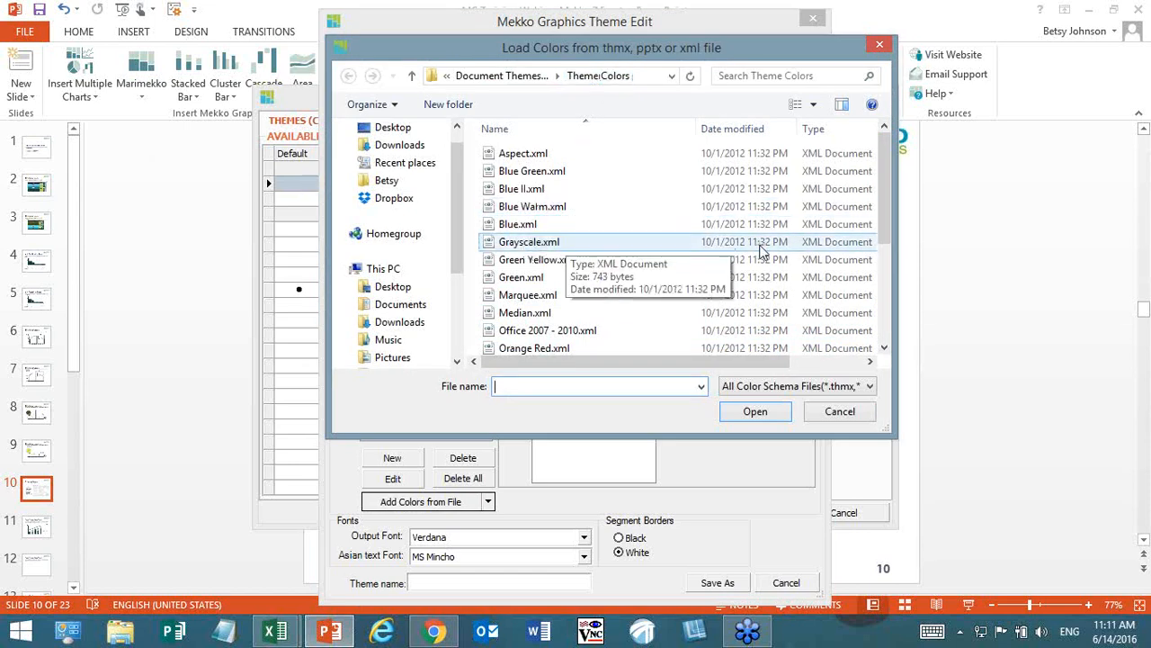
mouse_move(884, 231)
left_mouse_down()
mouse_move(889, 294)
mouse_move(881, 216)
left_mouse_up()
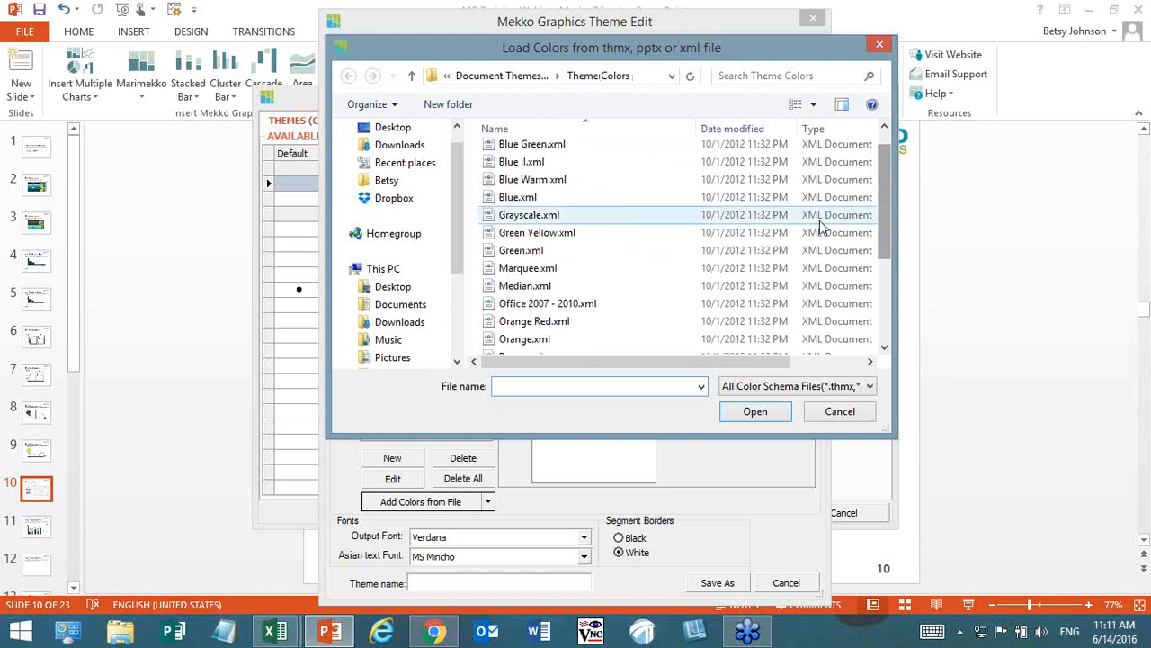
left_click(551, 182)
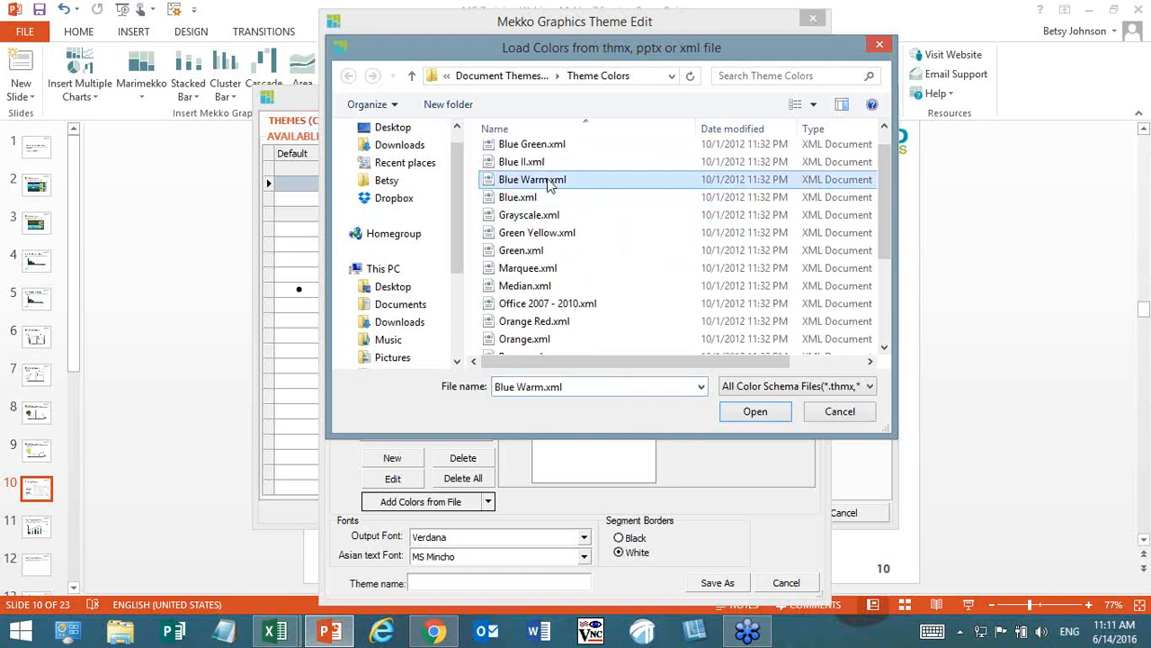
left_click(767, 412)
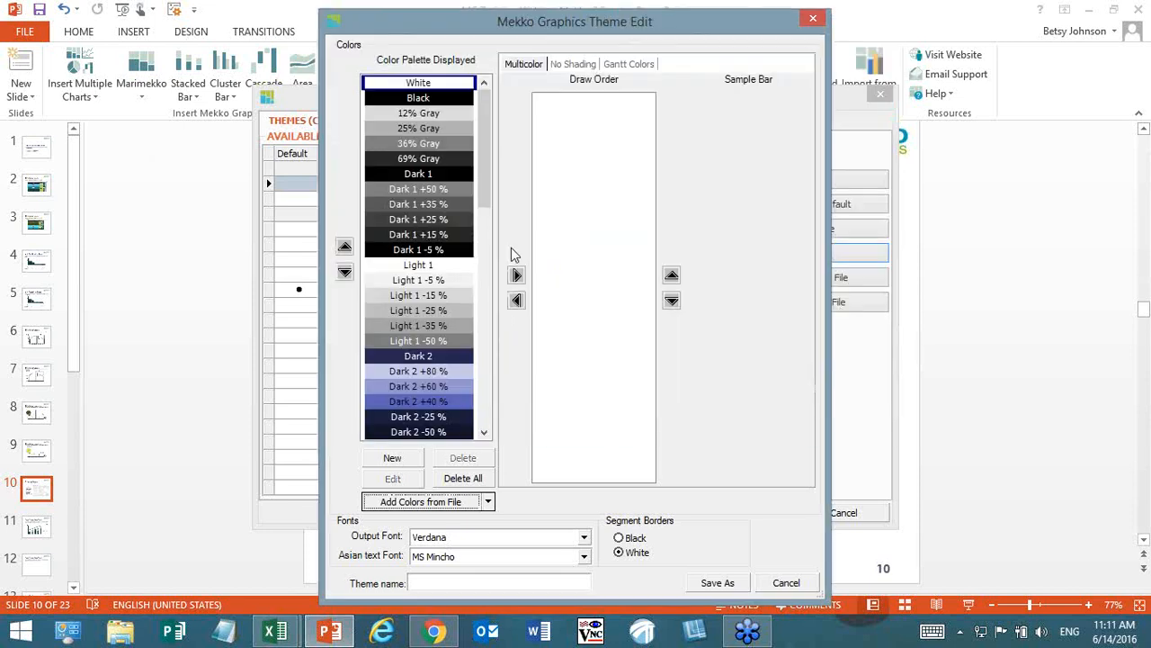
Step: Add all palette colors from Dark 2 through Followed Hyperlink to the theme's Multicolor draw order
left_click_drag(481, 180, 480, 246)
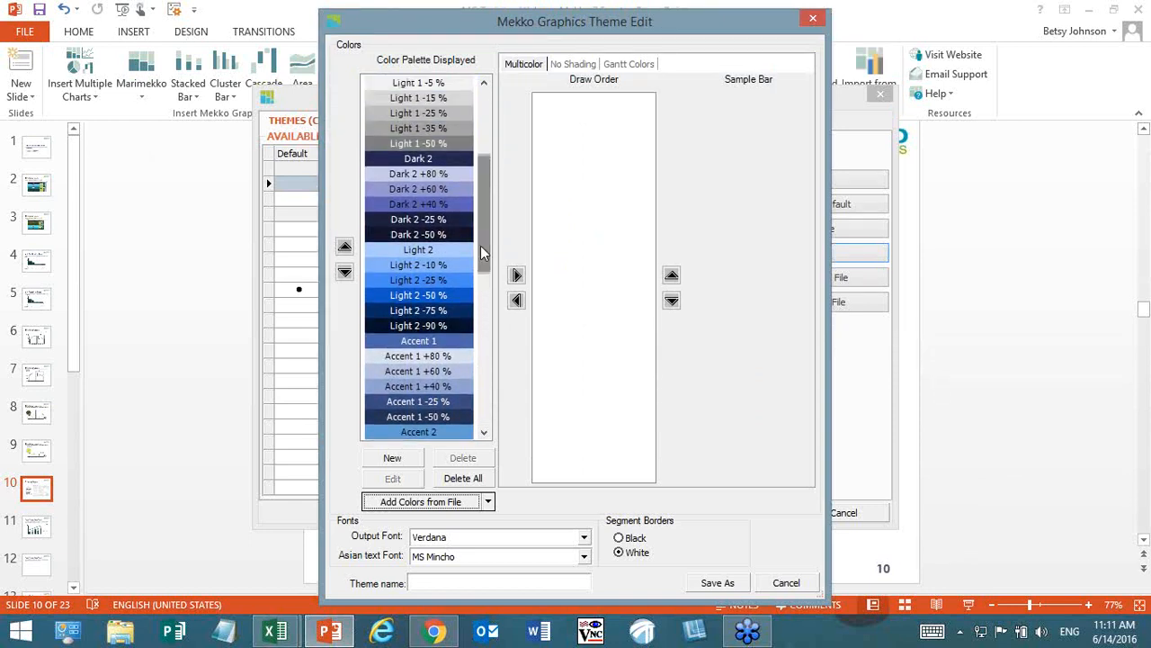
left_click(430, 165)
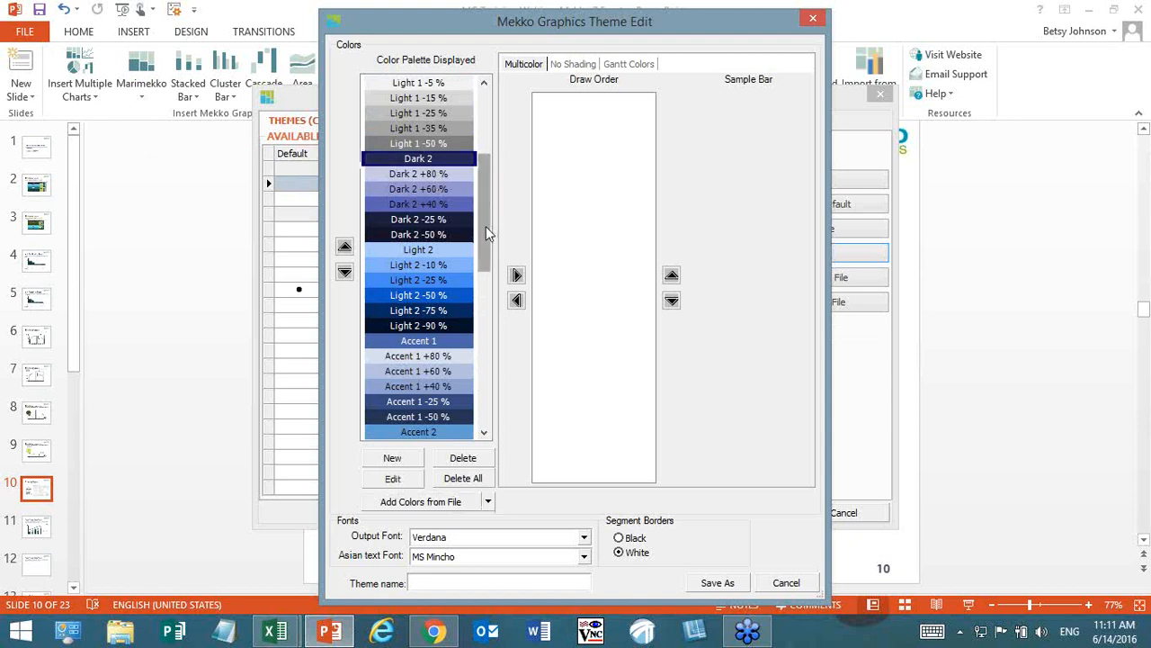
left_click_drag(485, 226, 486, 376)
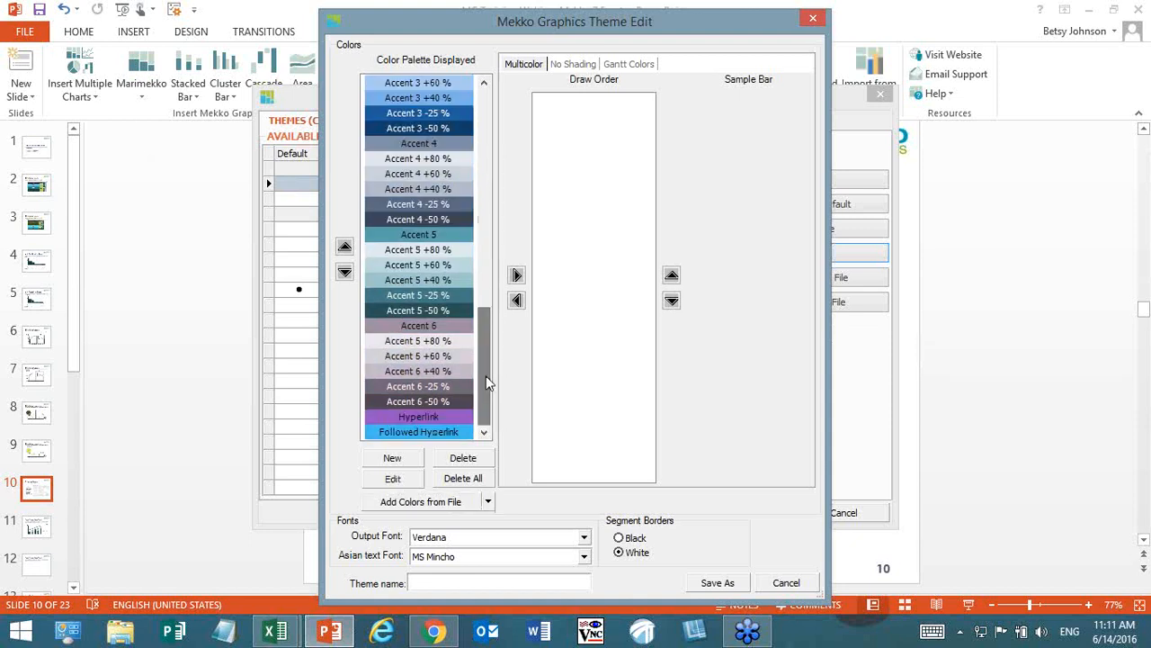
left_click(438, 433, "shift")
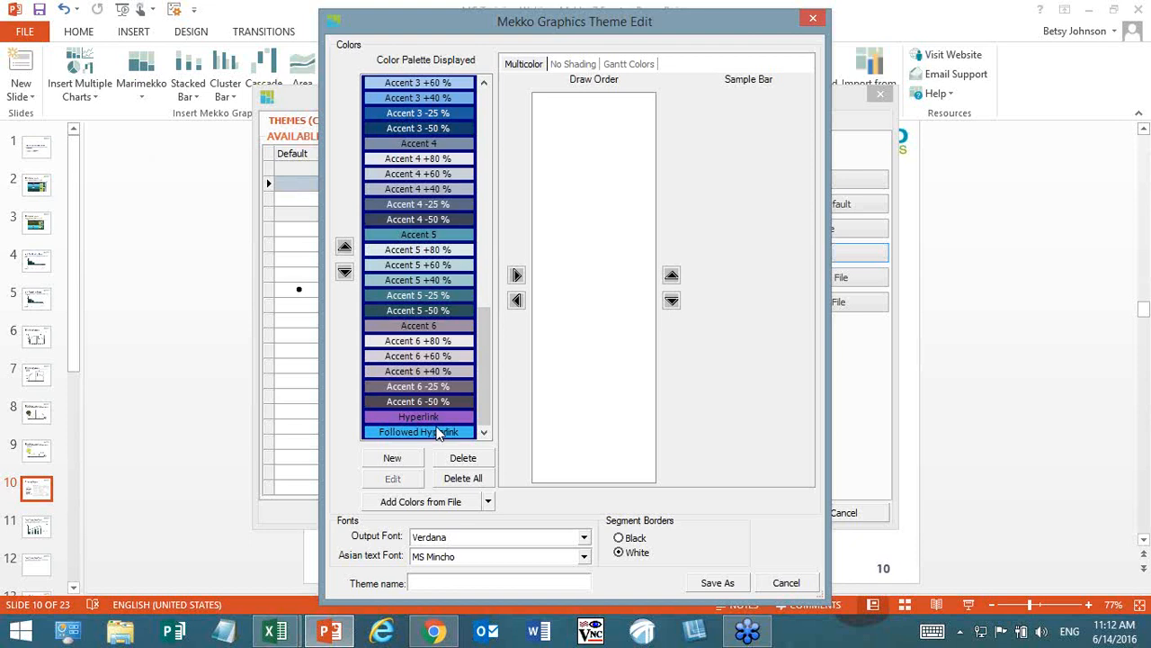
left_click(517, 275)
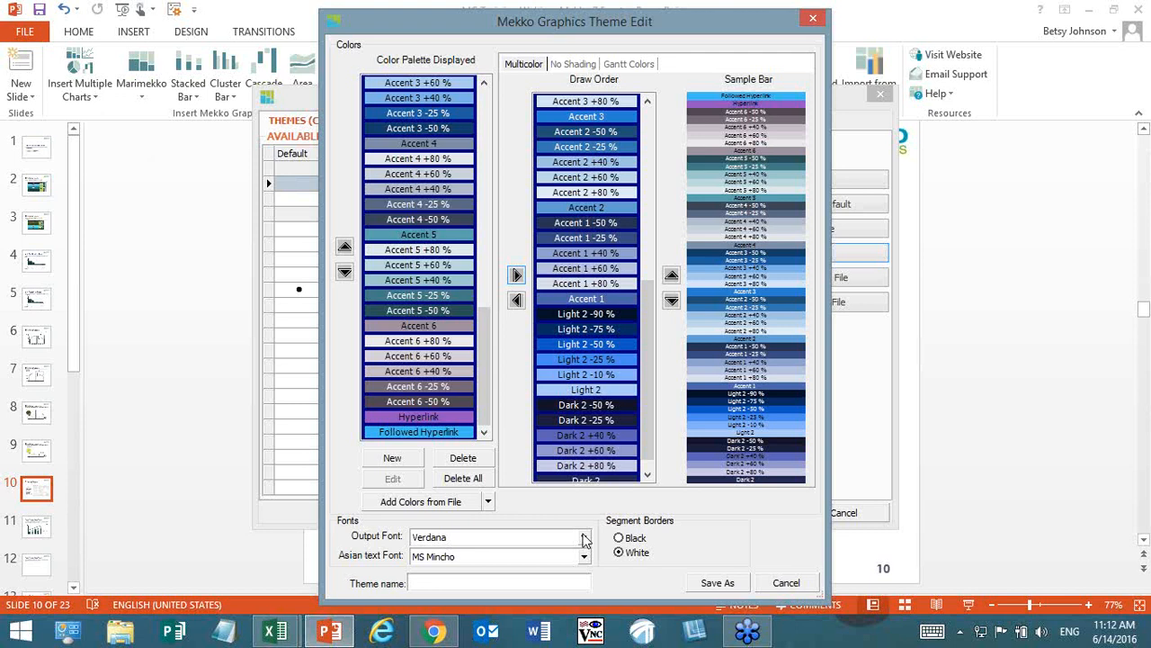
Step: Name the theme Blue Warm and set its No Shading color for bar charts to Dark 2
left_click(552, 581)
type("Blue Warm")
left_click(575, 65)
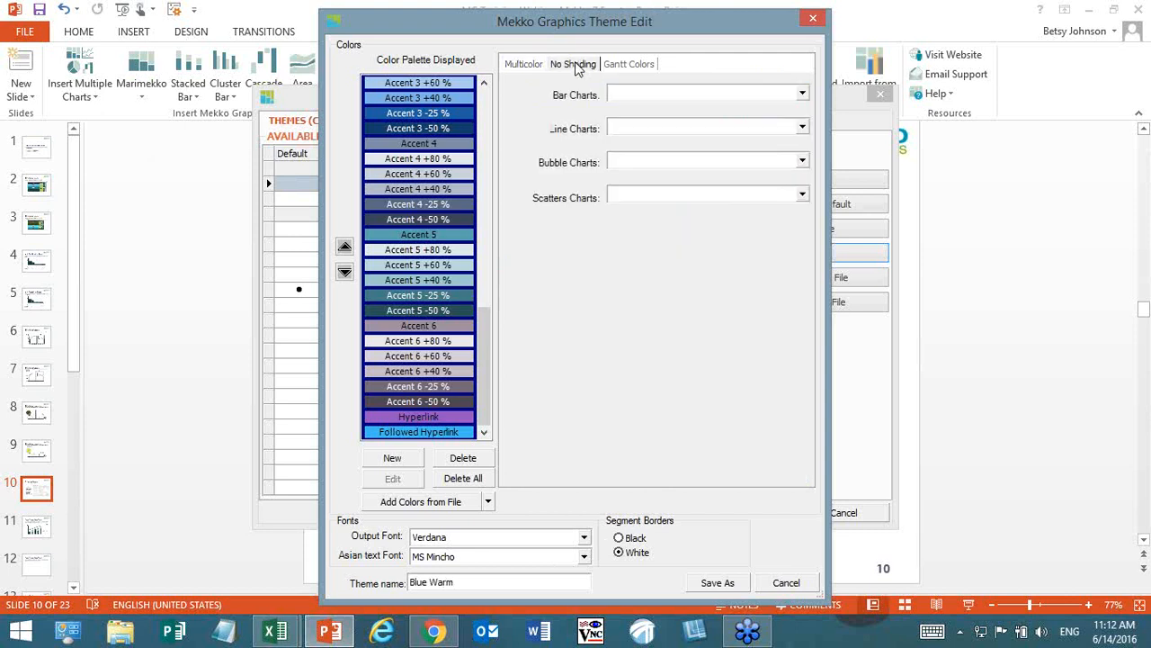
left_click(646, 95)
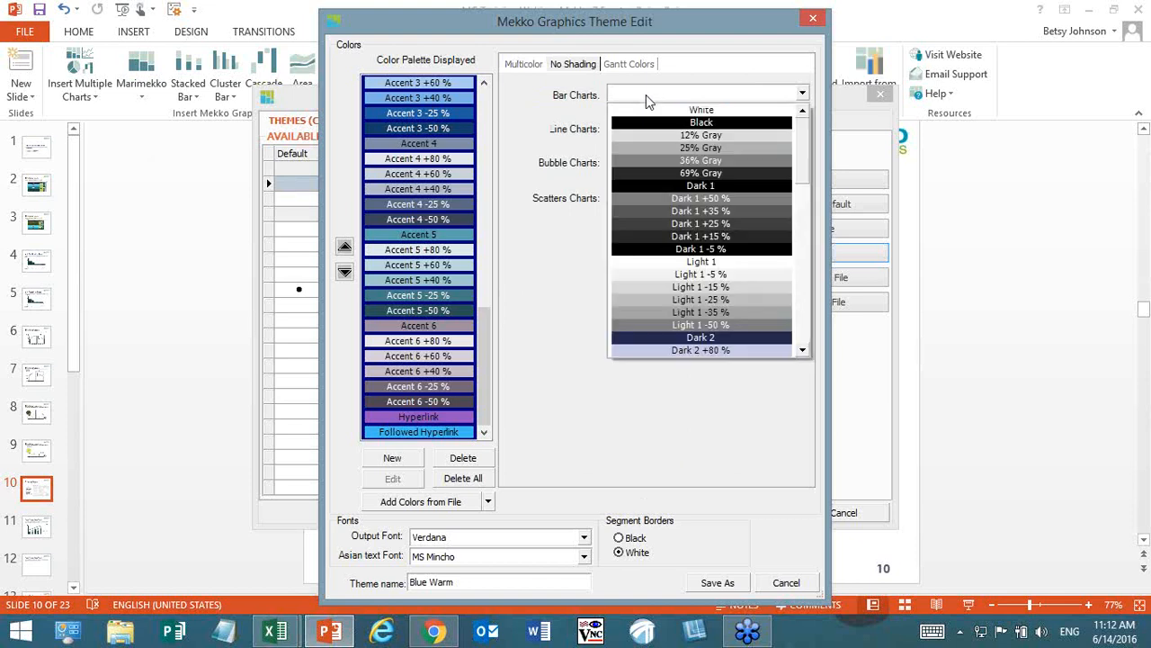
left_click(684, 337)
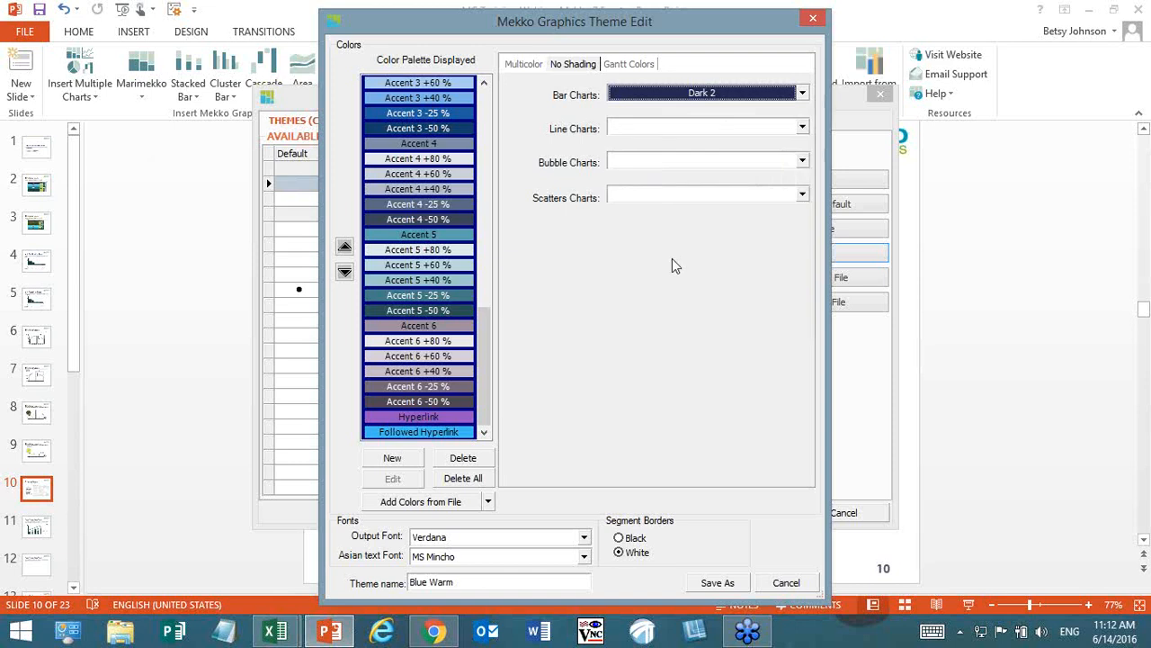
Step: Set the No Shading colors to Light 2 -25 % for line, Accent 1 for bubble and Accent 4 -50 % for scatter charts
left_click(655, 131)
scroll(670, 297, "down", 3)
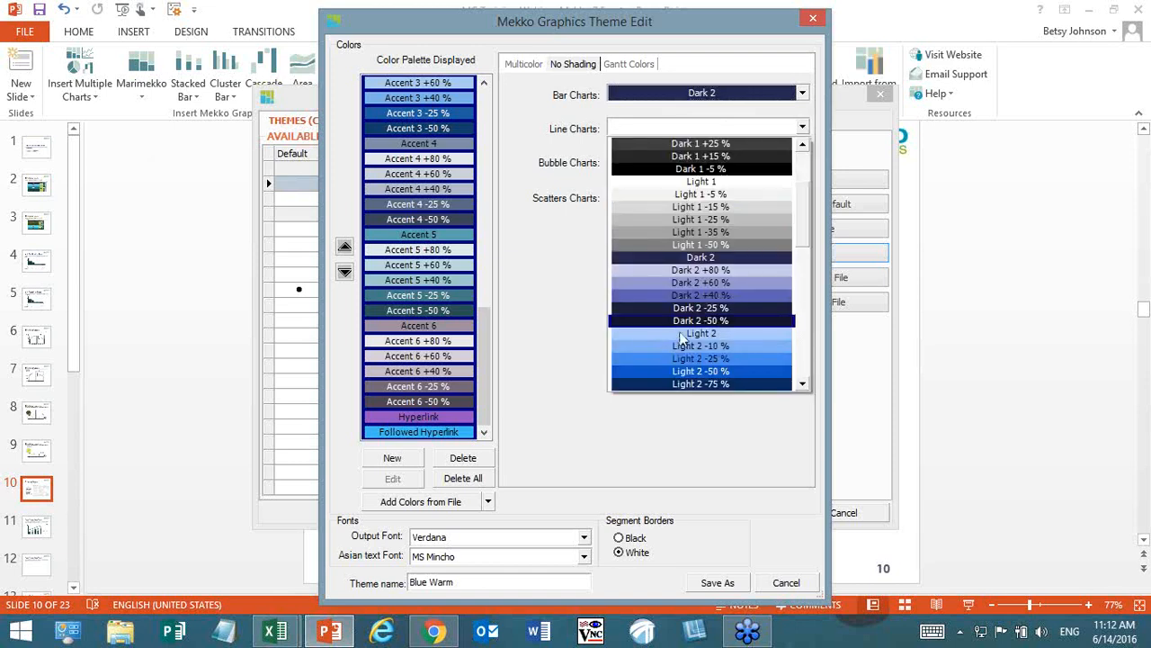
left_click(681, 358)
left_click(662, 164)
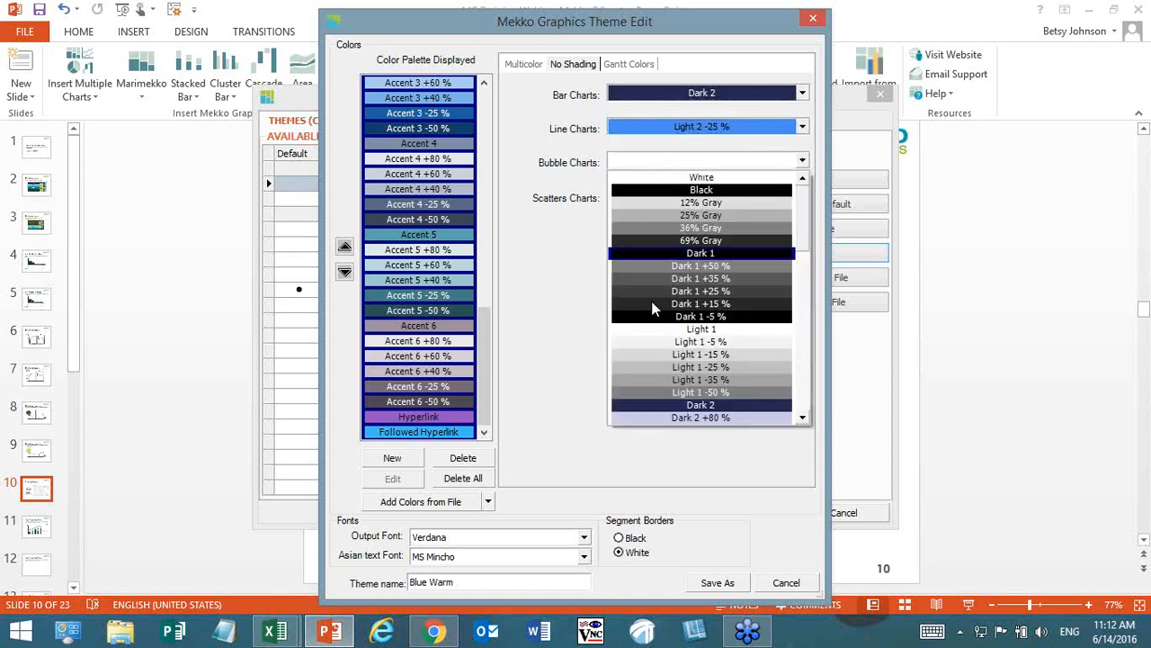
scroll(681, 373, "down", 3)
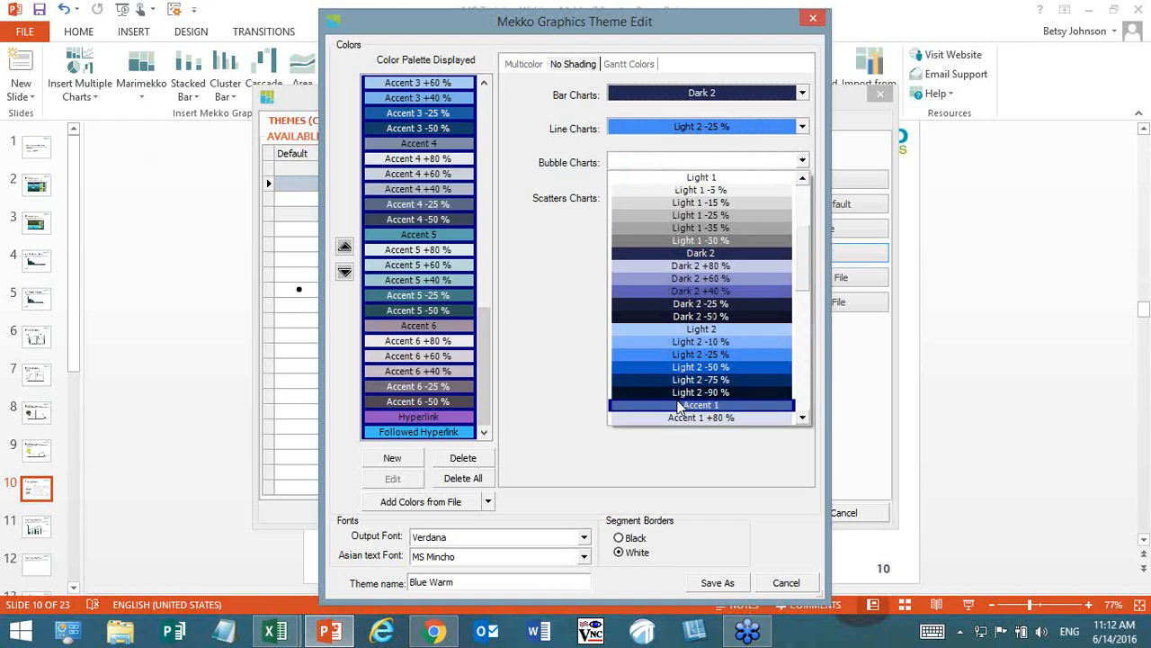
left_click(679, 407)
left_click(660, 200)
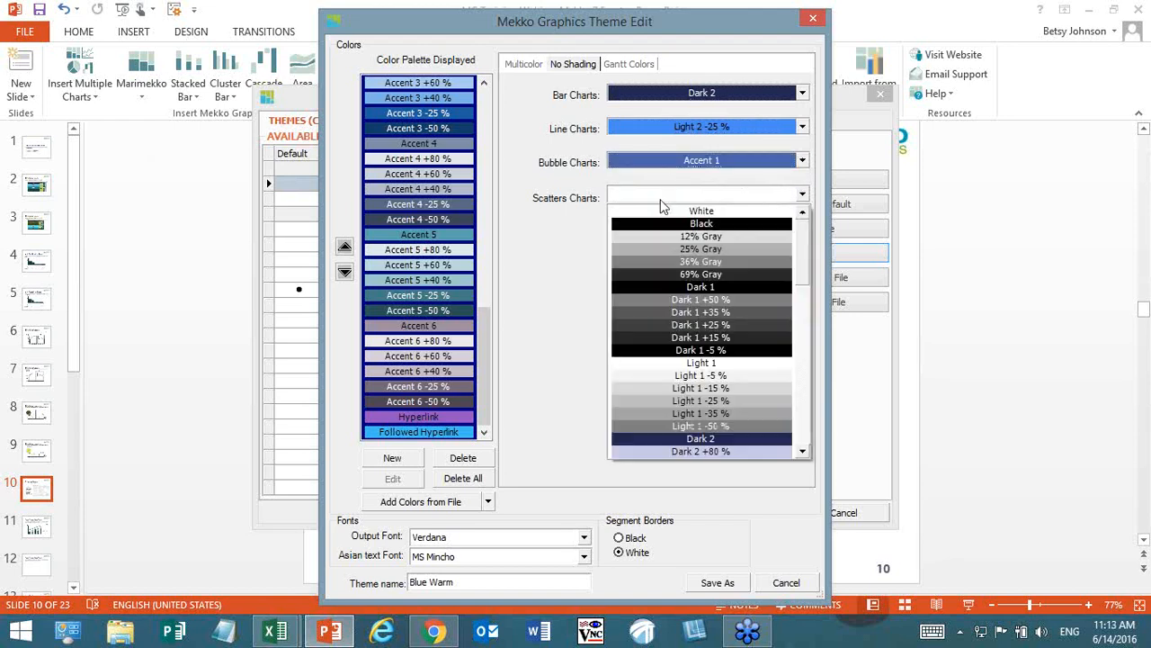
scroll(672, 356, "down", 10)
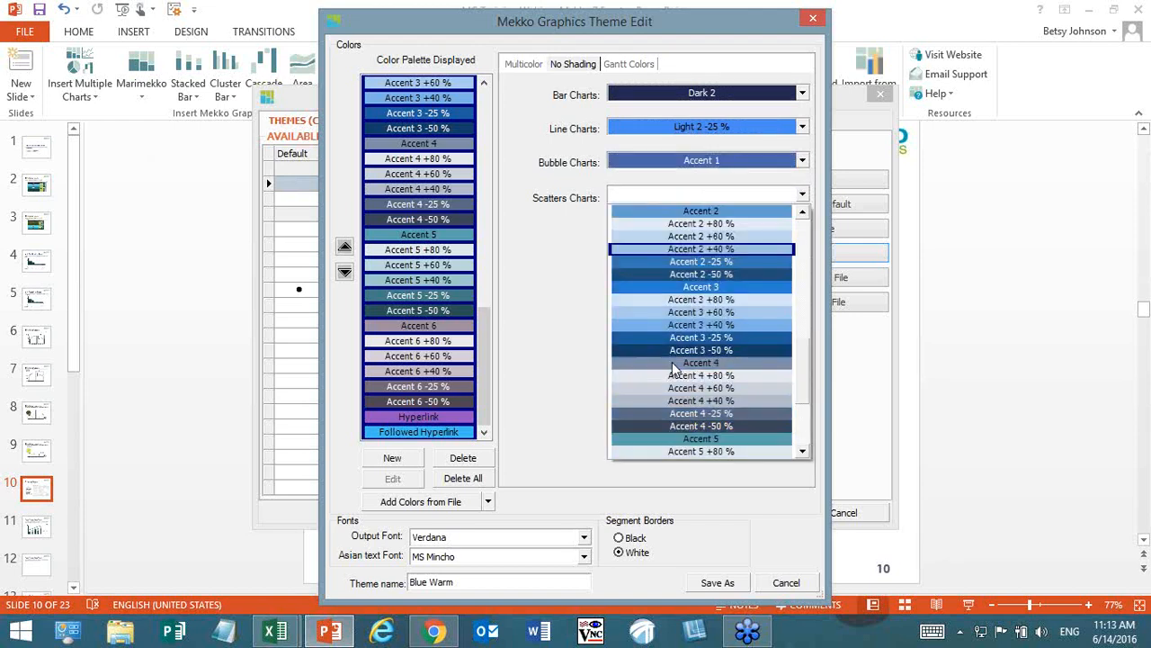
left_click(676, 387)
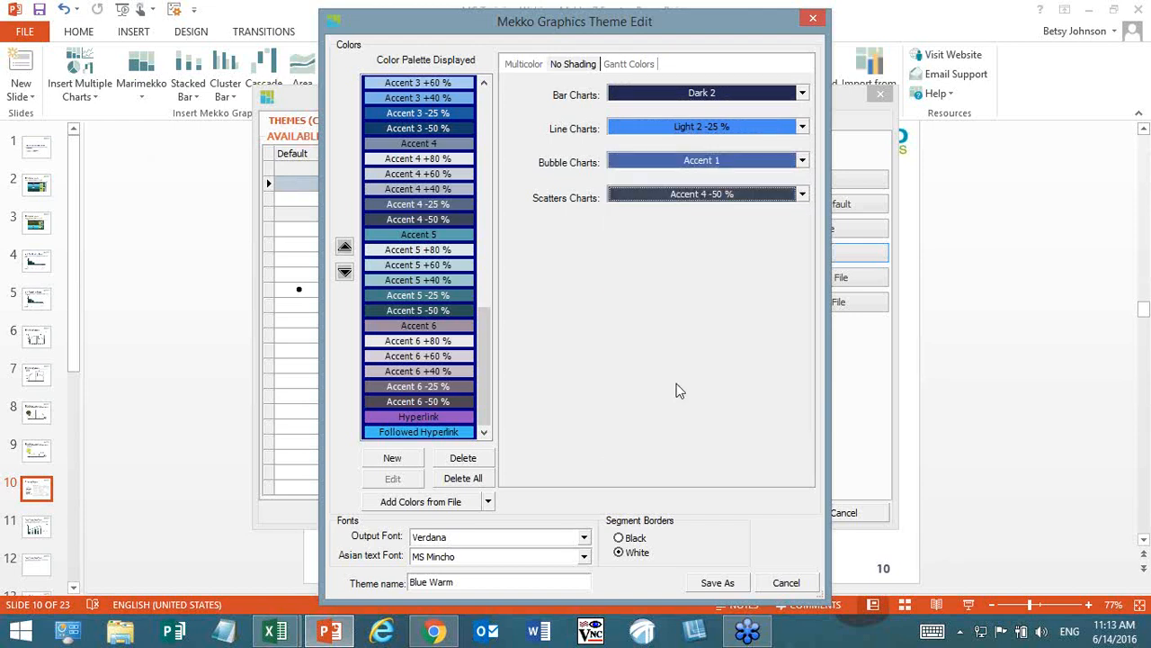
Step: Set the Gantt header background to Dark 1 +35 % and the time period highlight to Dark 2, and save the theme
left_click(622, 65)
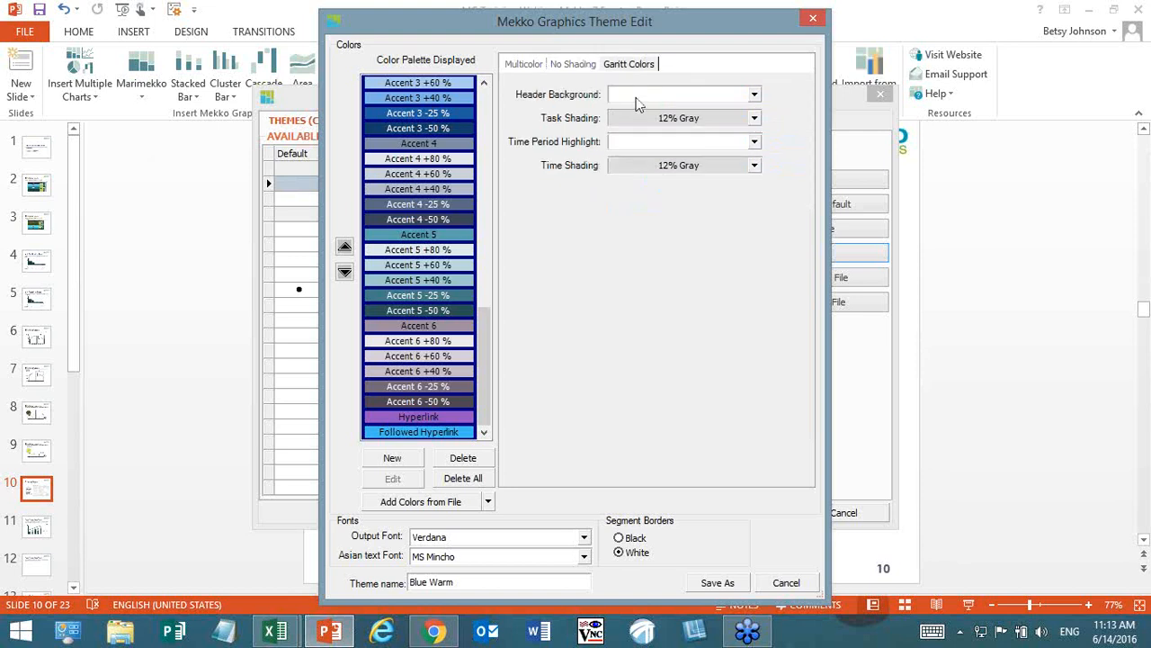
left_click(636, 99)
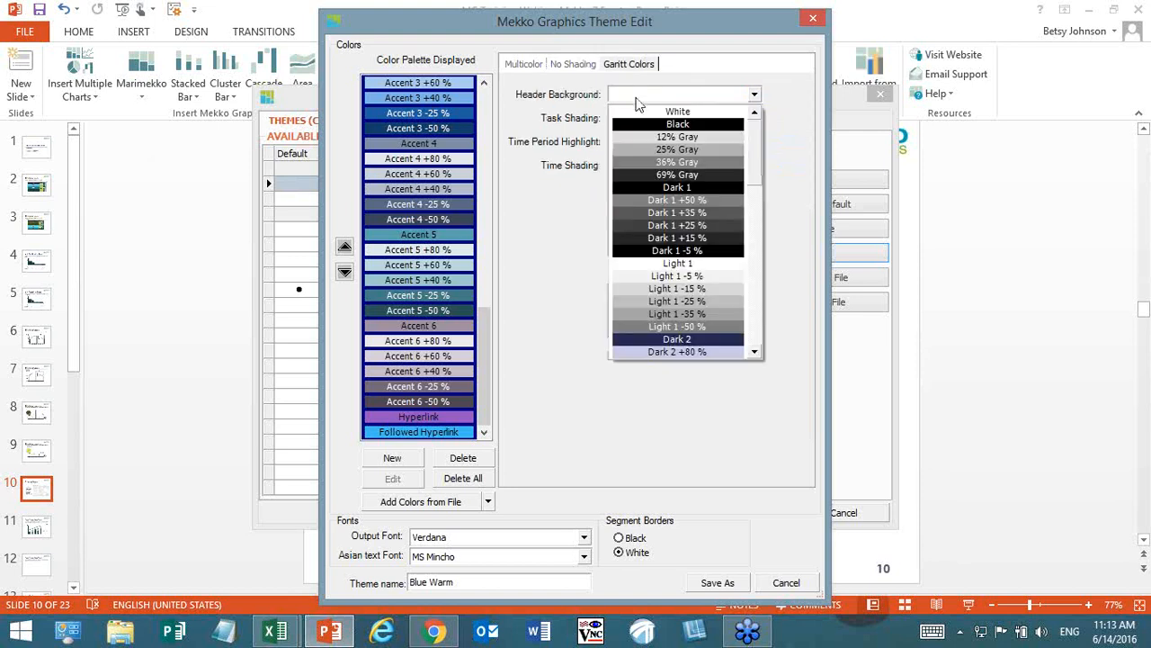
left_click(650, 212)
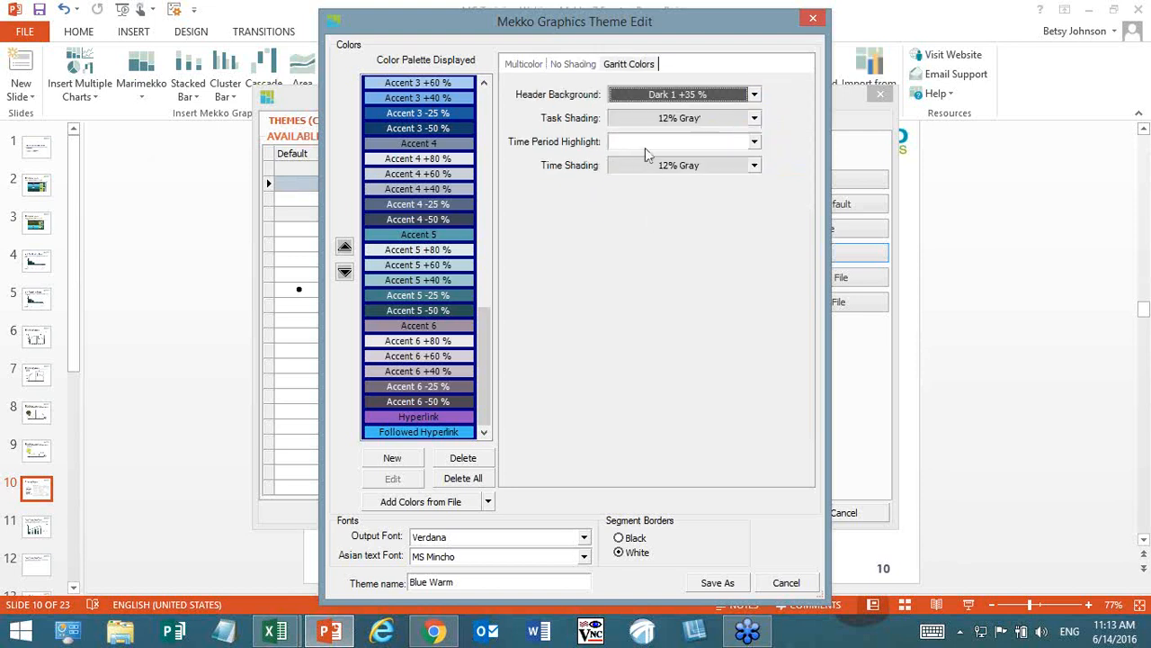
left_click(645, 145)
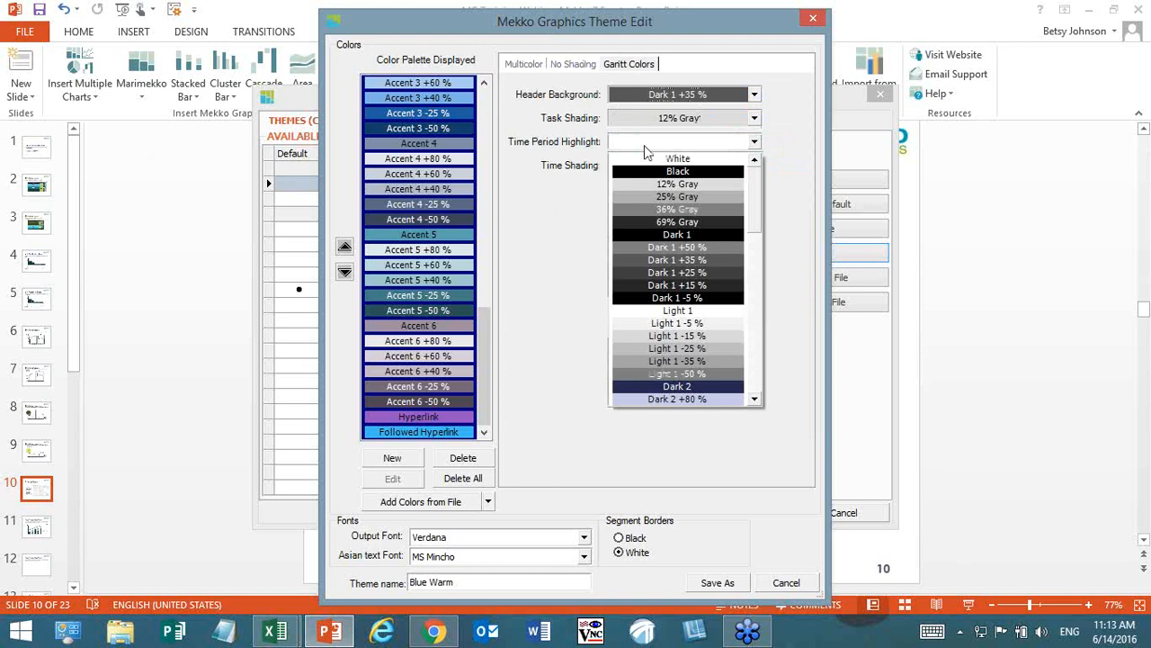
left_click(677, 387)
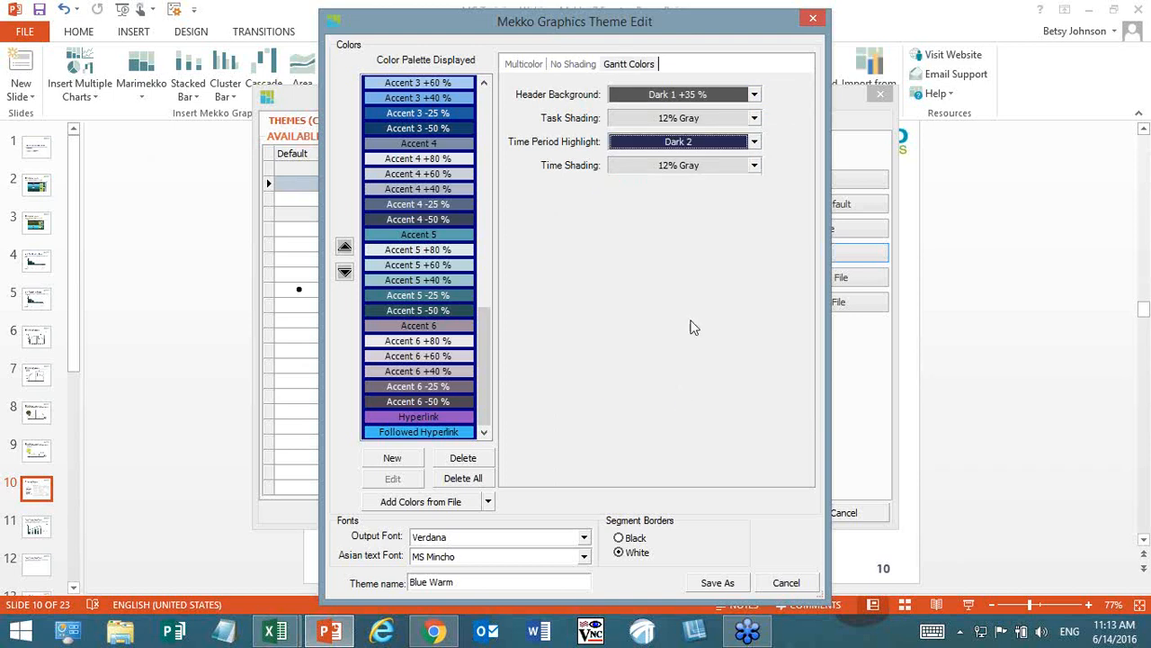
left_click(730, 585)
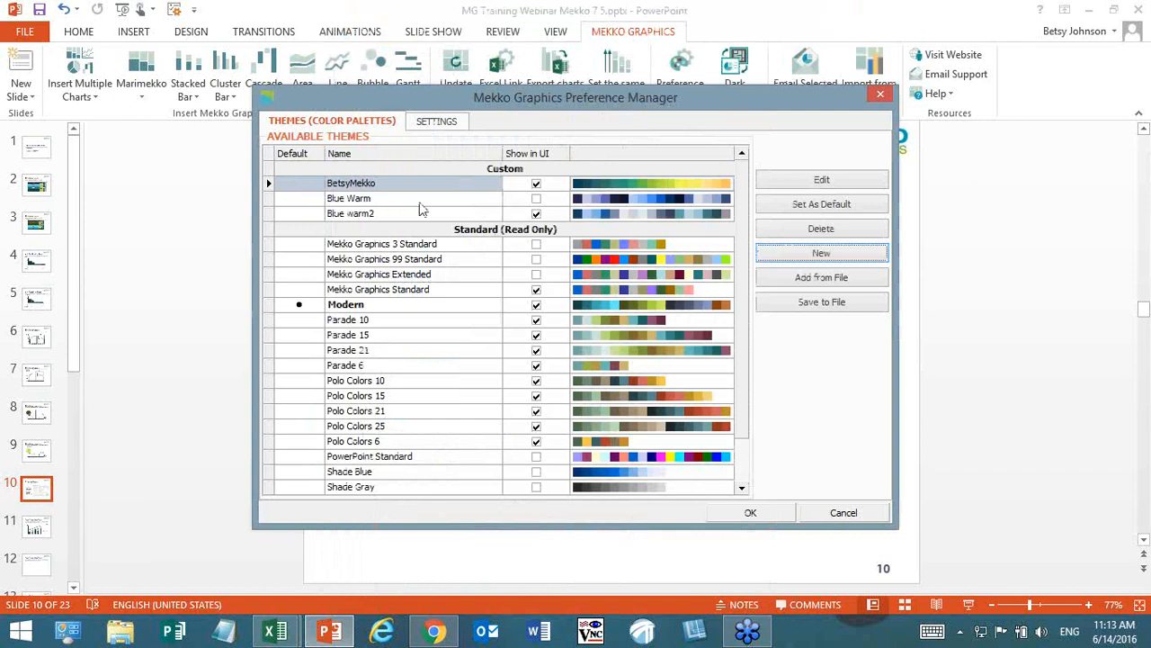
Step: Make the custom Blue Warm theme show in the UI and apply the preferences after viewing the general settings
left_click(418, 204)
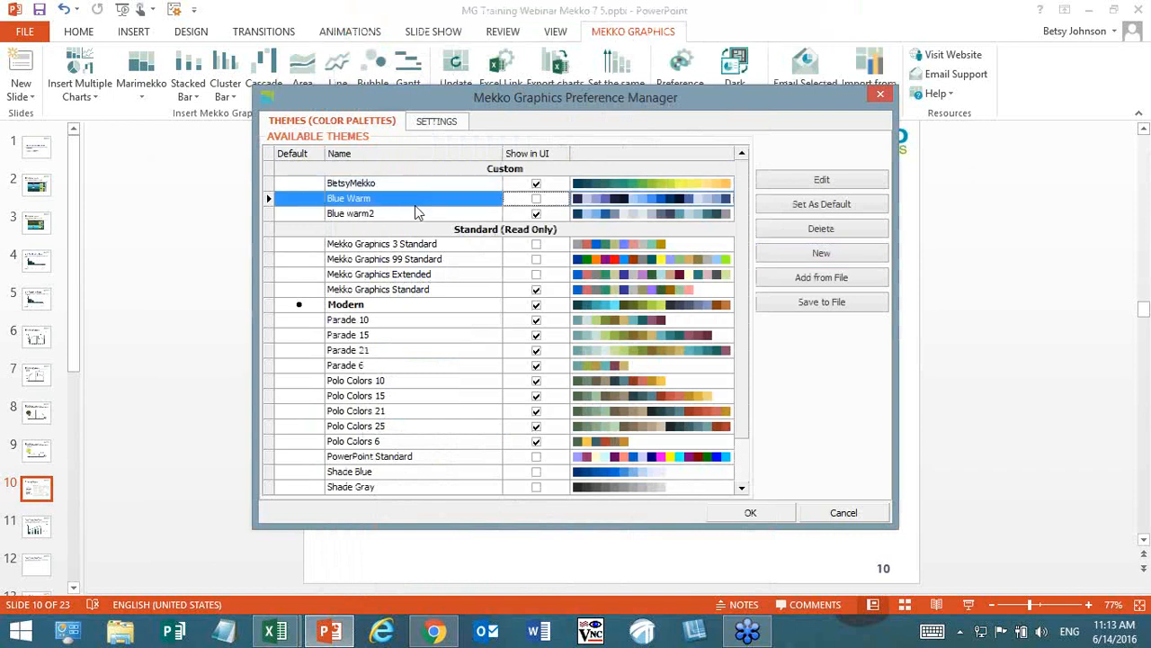
left_click(537, 199)
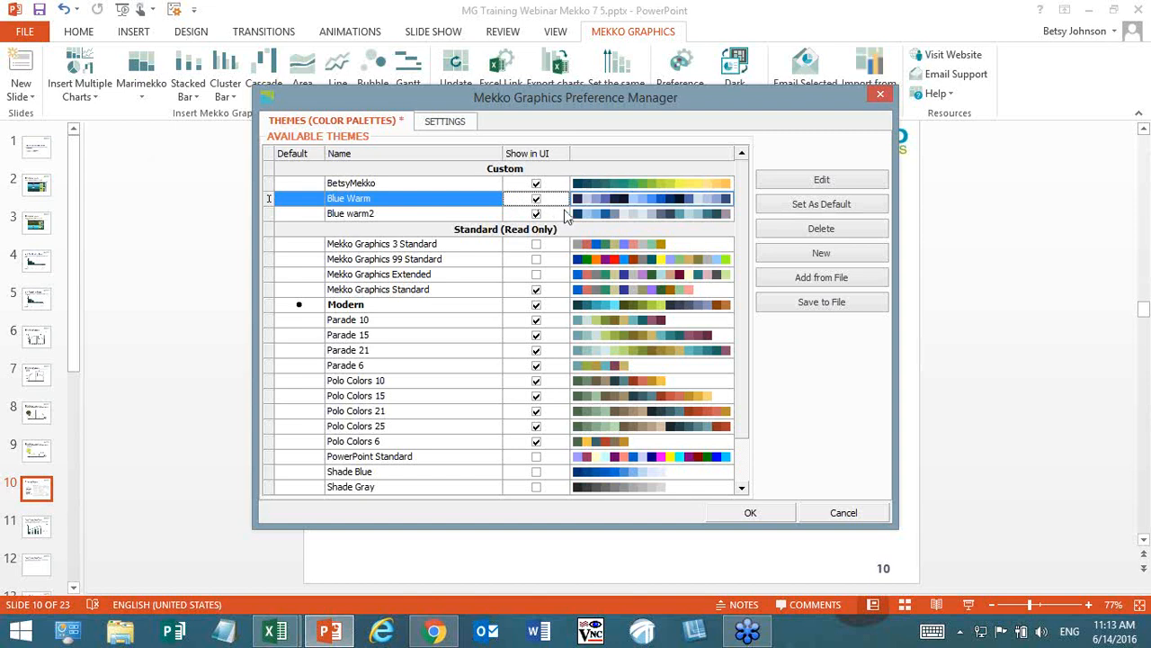
left_click(438, 124)
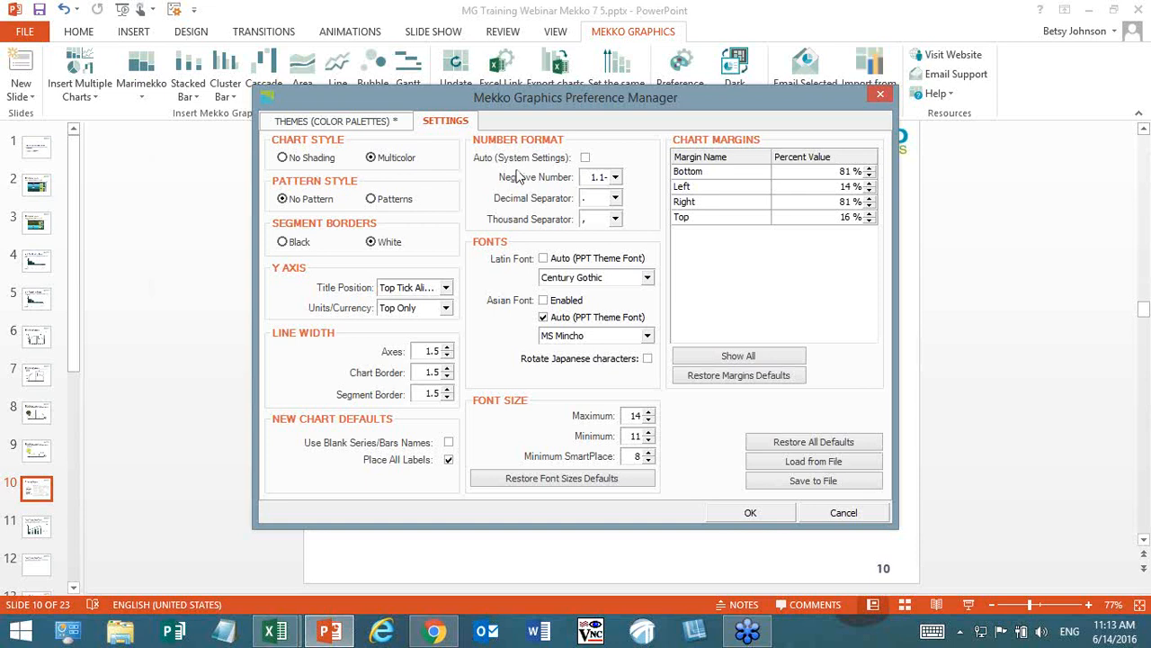
left_click(775, 514)
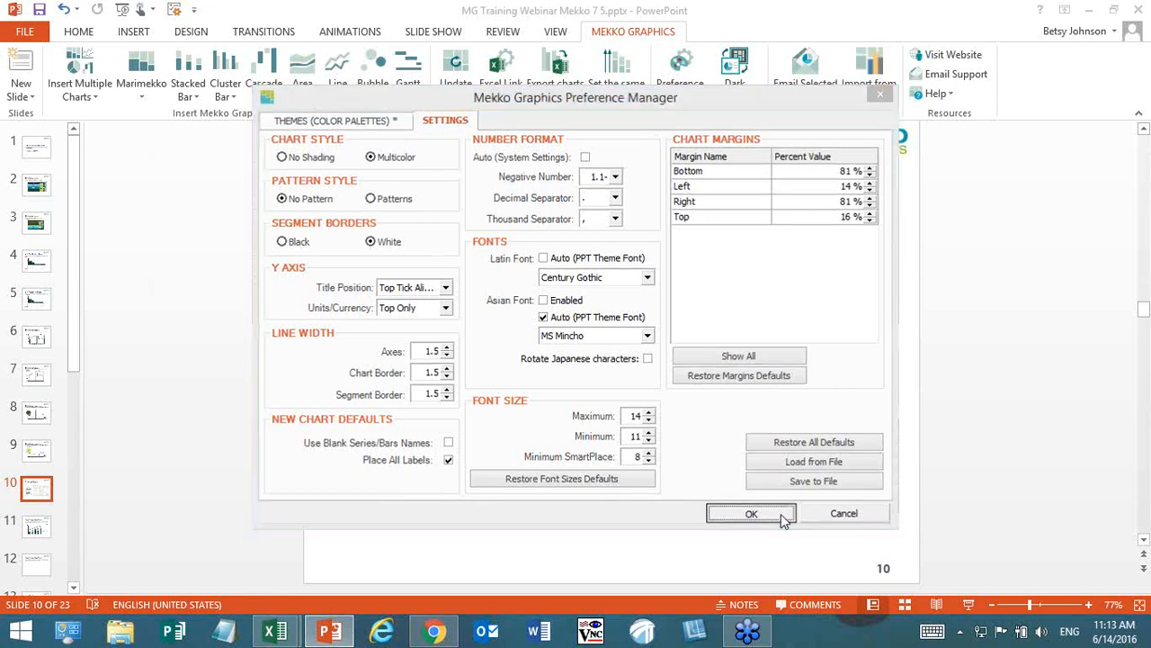
Step: View the finished Apple Product Sales Trend chart on slide 11 and insert a stacked bar chart on slide 12
left_click(36, 530)
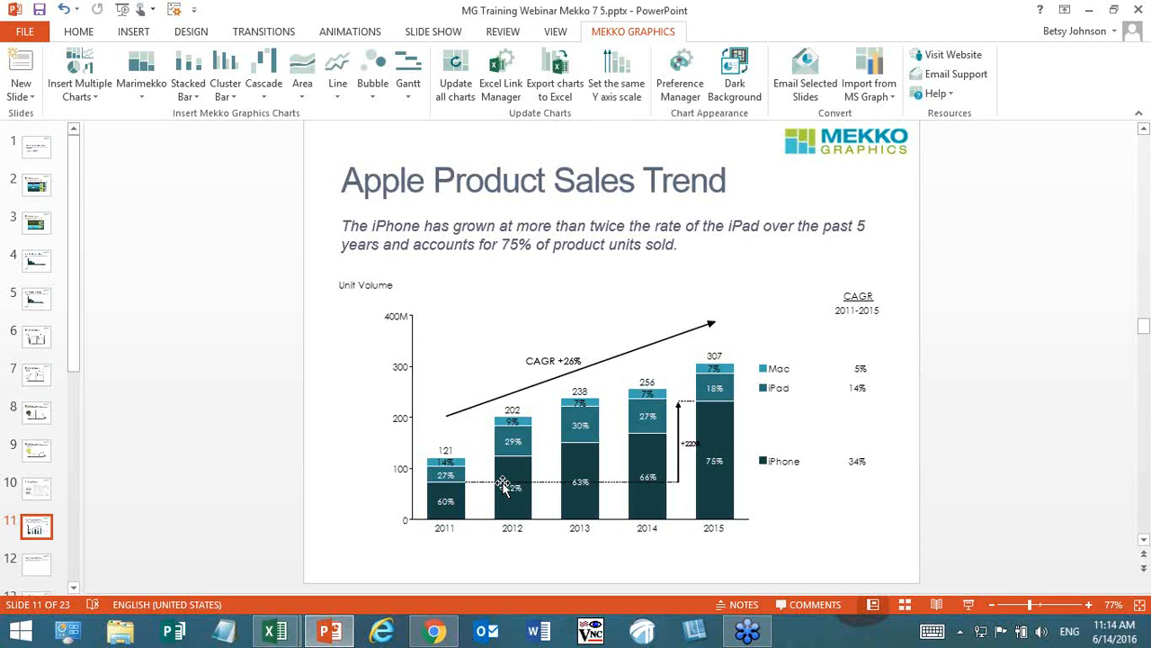
left_click(45, 574)
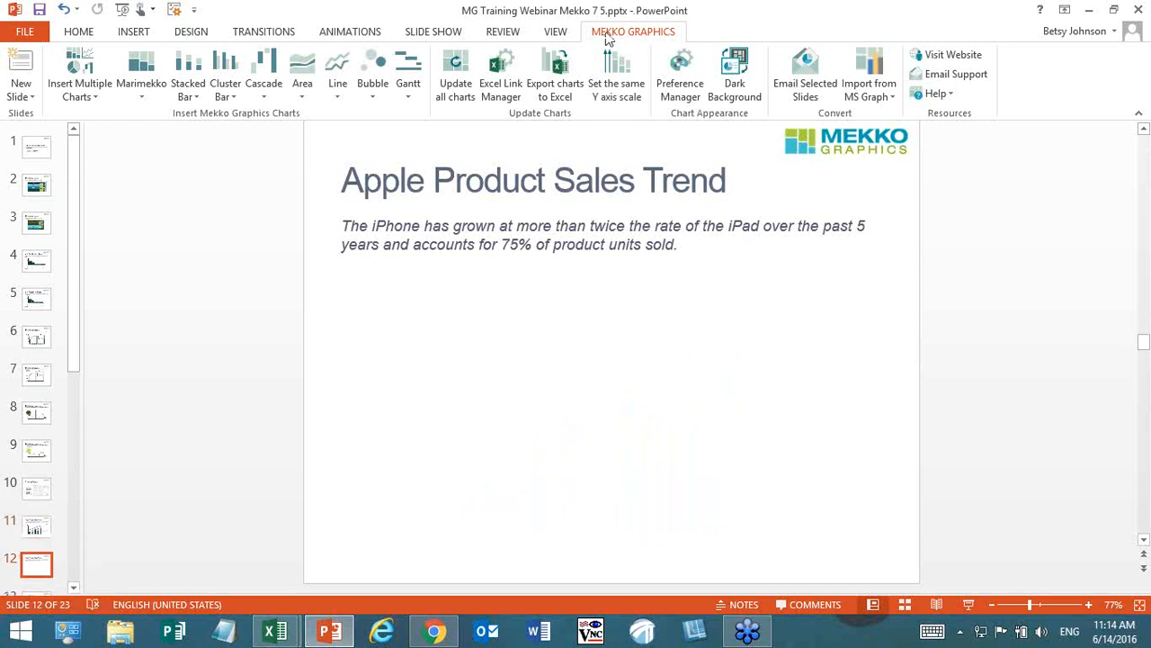
left_click(186, 68)
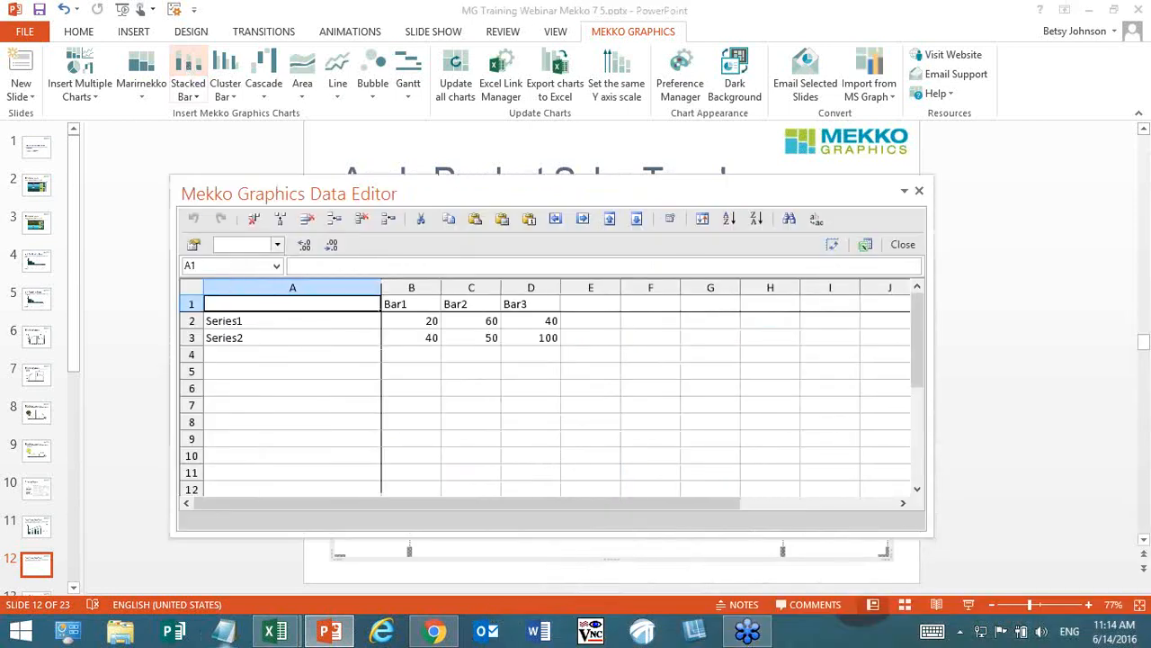
Step: Switch to the MG Training Webinar 6-2016 workbook in Excel and copy the range A1:F4 from the Stacked Bar sheet
mouse_move(276, 632)
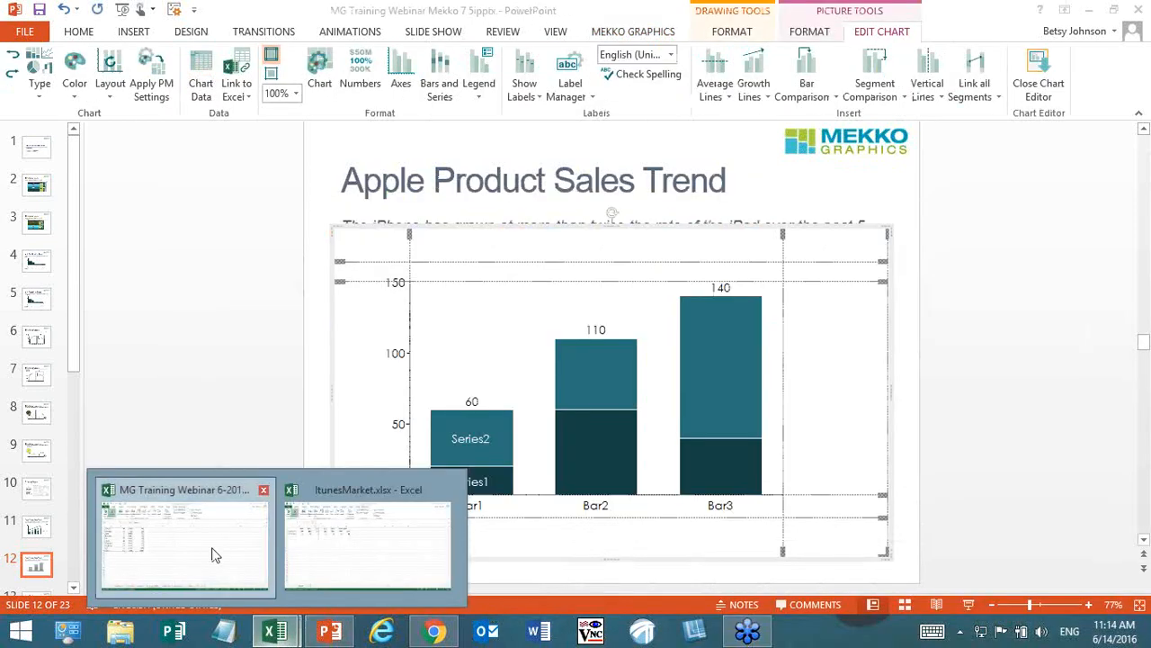
left_click(215, 555)
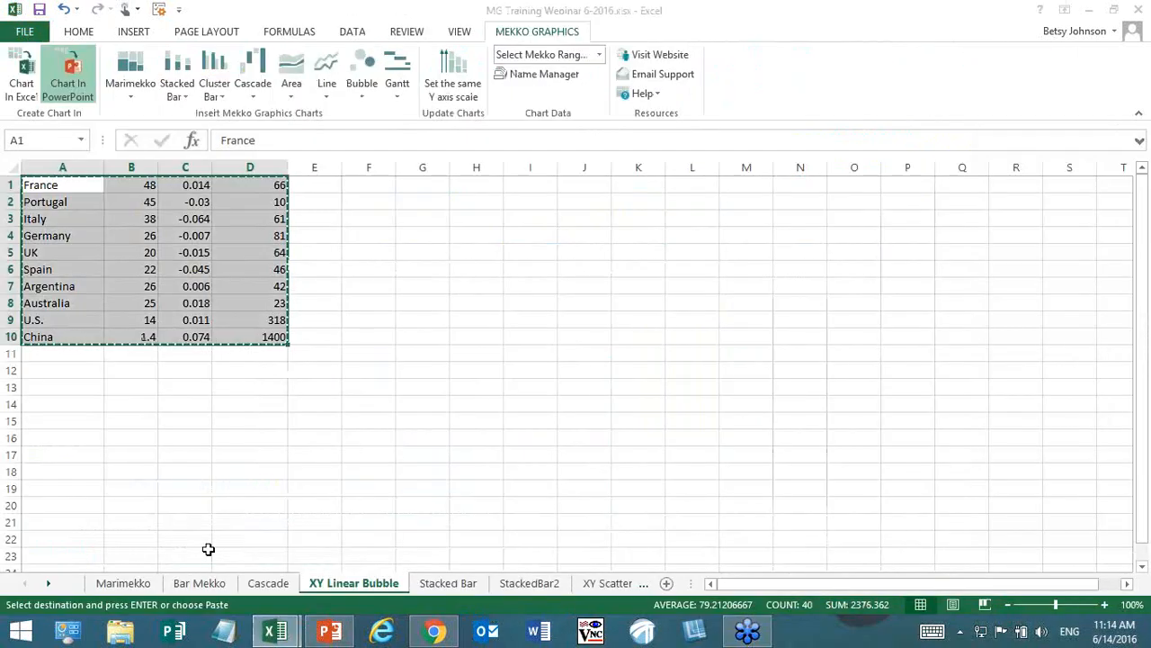
left_click(447, 583)
right_click(395, 212)
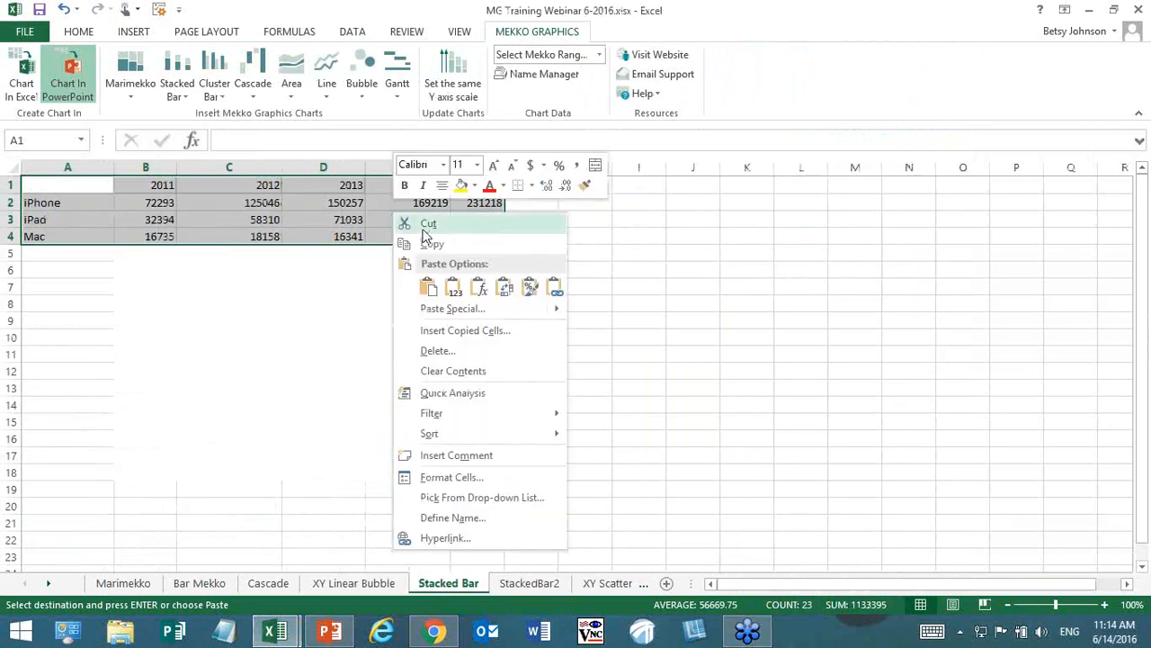
left_click(431, 244)
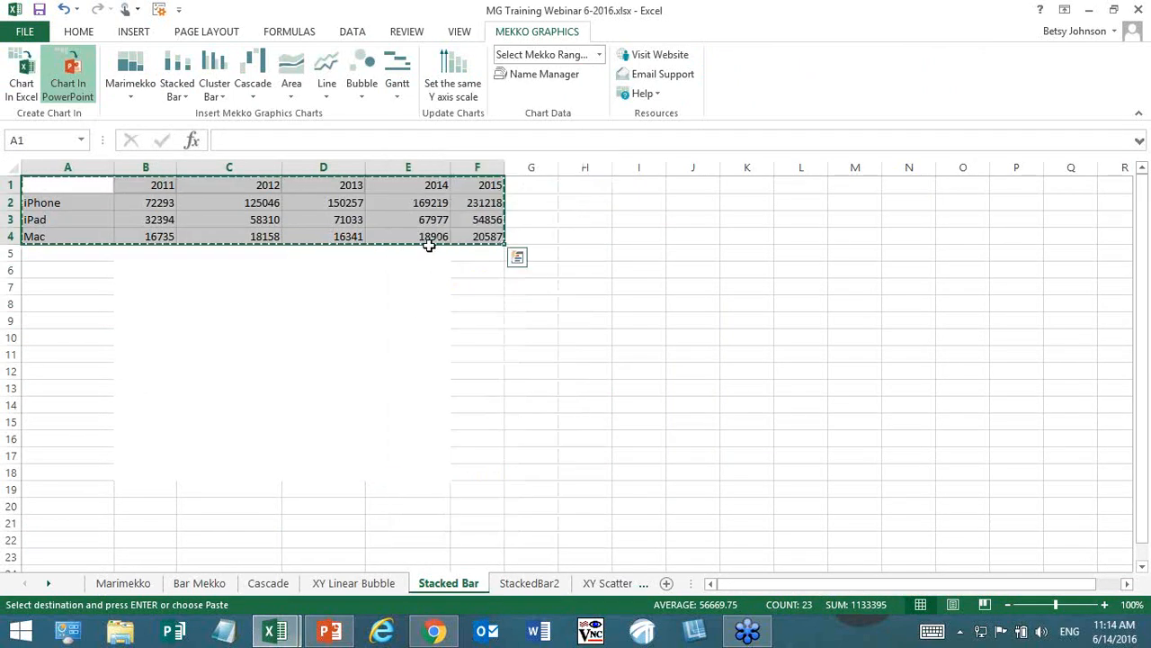
Step: Return to PowerPoint and paste the copied product data into the chart's data editor starting at cell A1
left_click(329, 634)
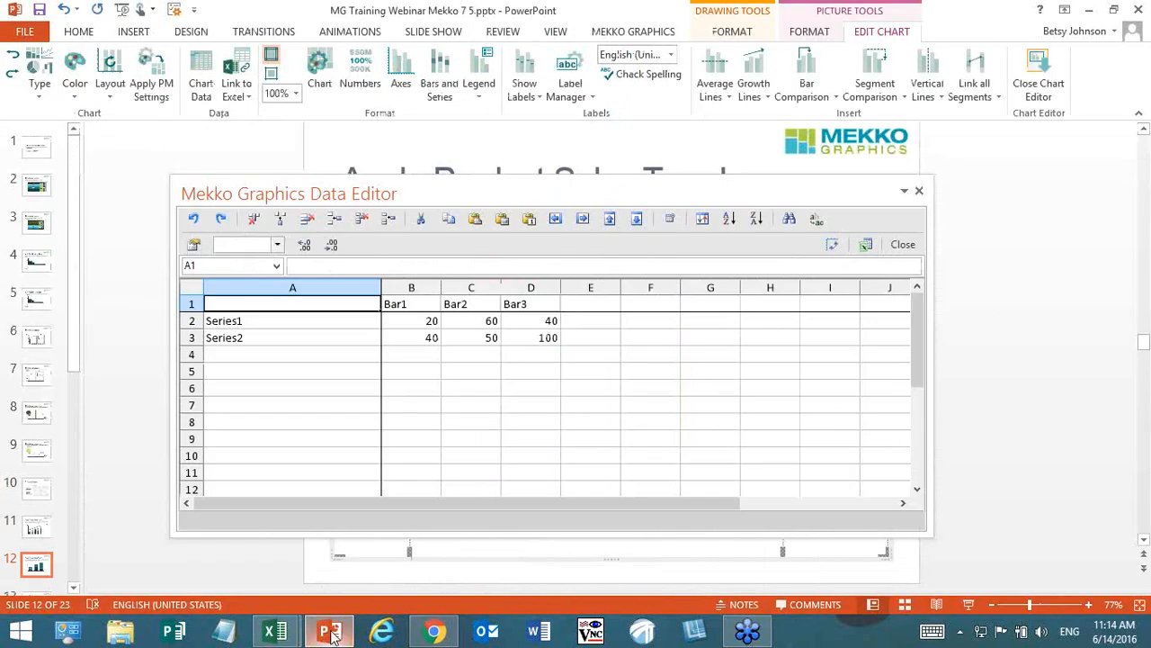
right_click(301, 305)
left_click(355, 353)
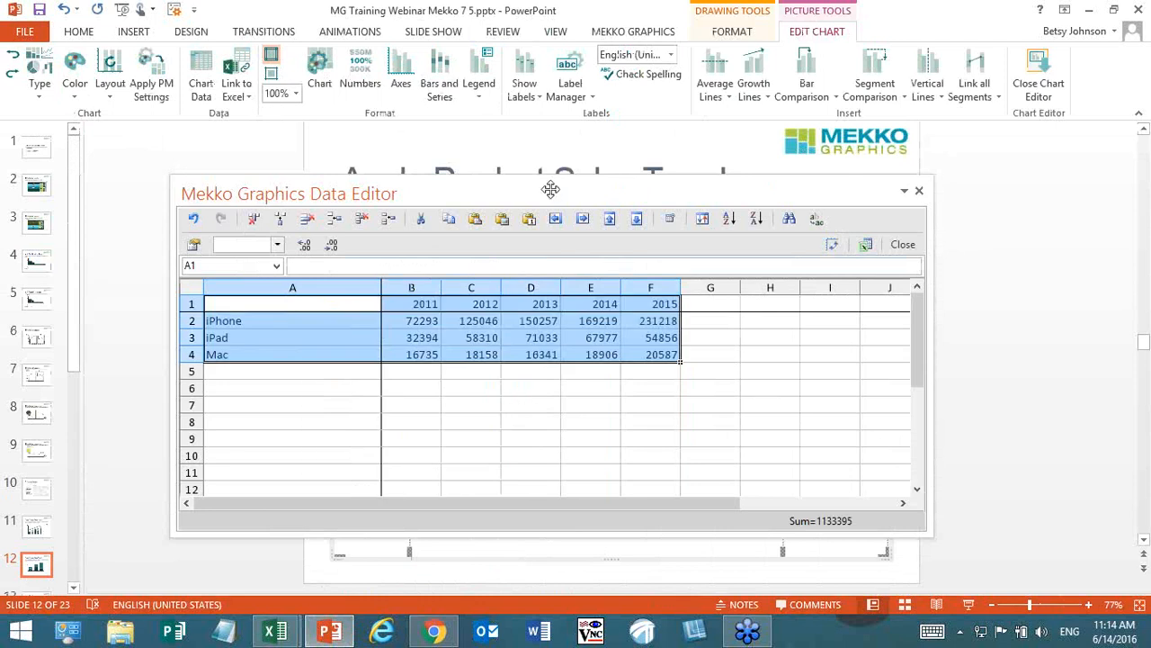
left_click_drag(551, 189, 542, 222)
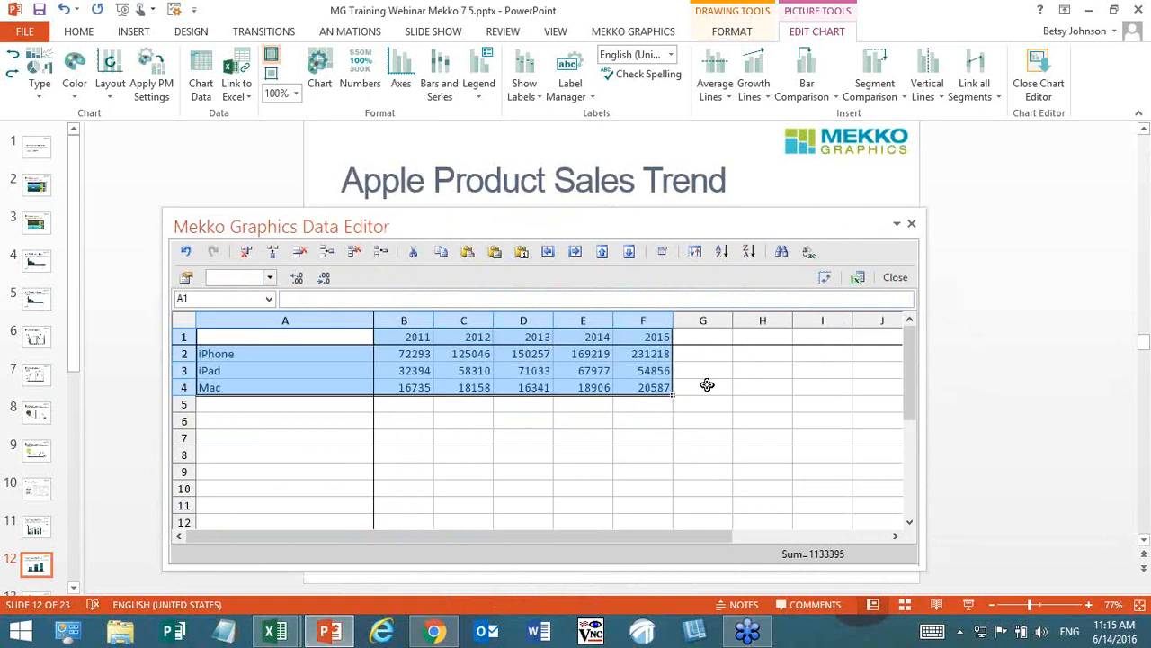
Step: Enter the heading 2011-2015 in cell G1 of the chart data
left_click(702, 339)
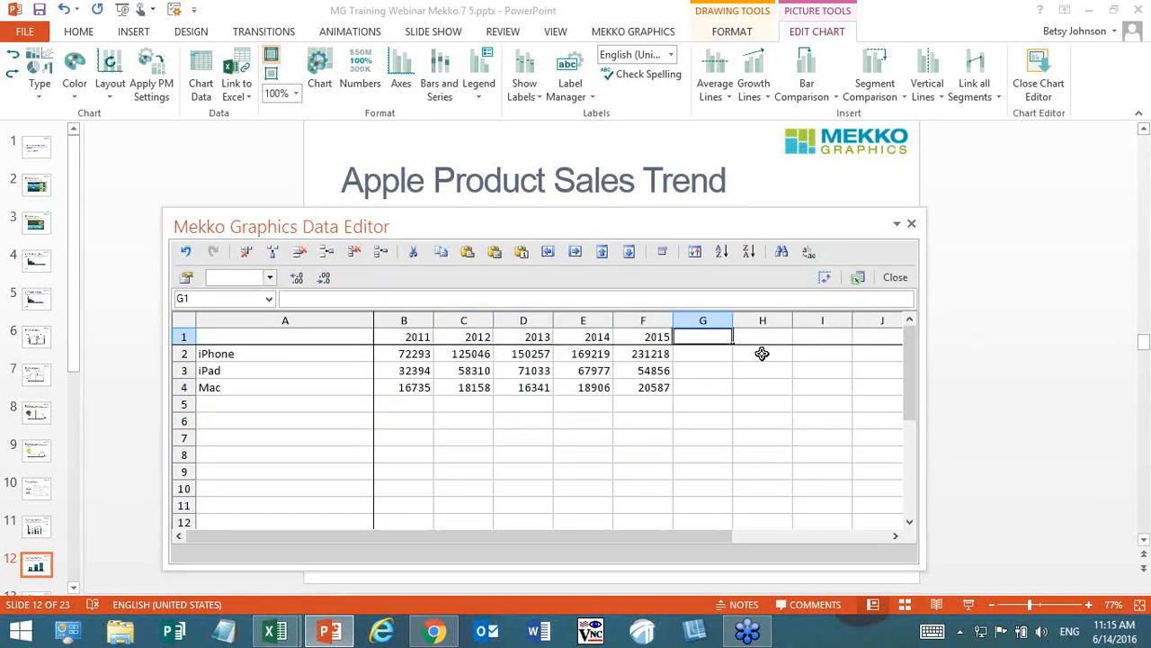
type("201")
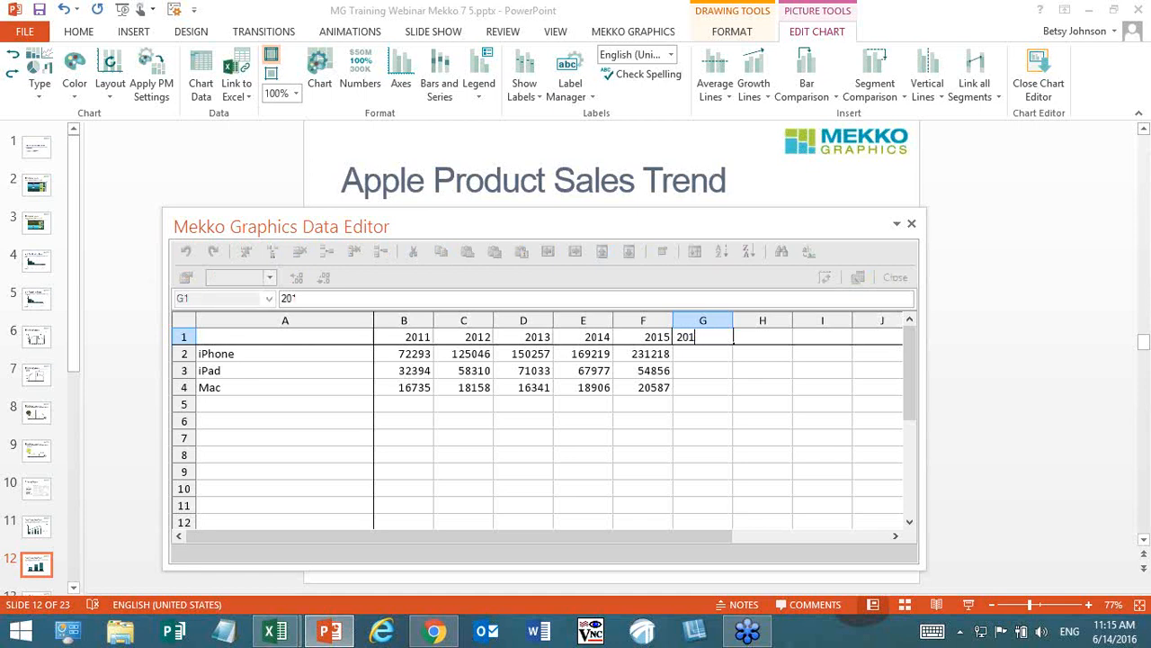
type("1-2015")
Step: Enter the formula =cagr(B2,F2,4) in cell G2 of the chart data and fill it down to G4
left_click(700, 351)
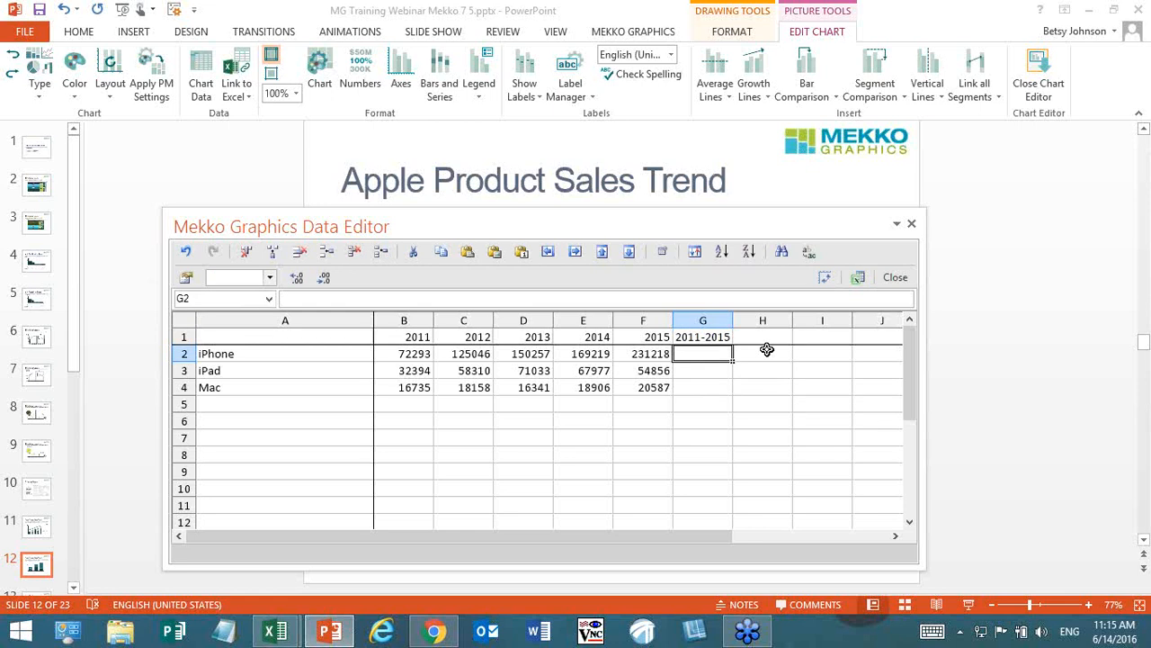
type("=")
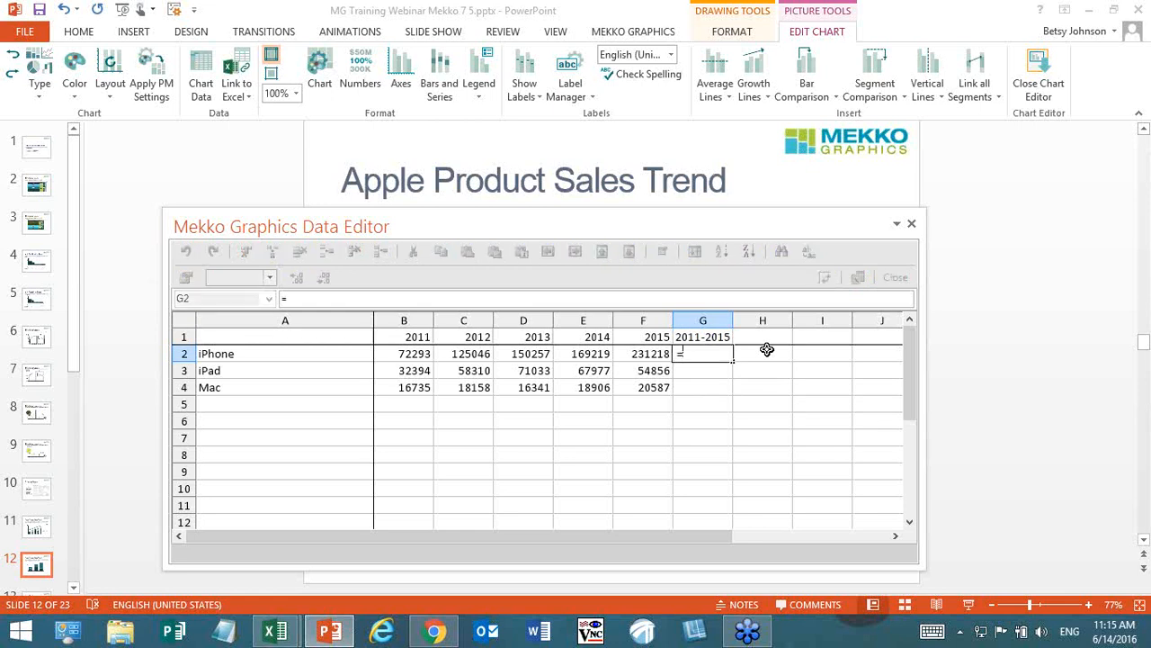
type("cagr(")
left_click(404, 354)
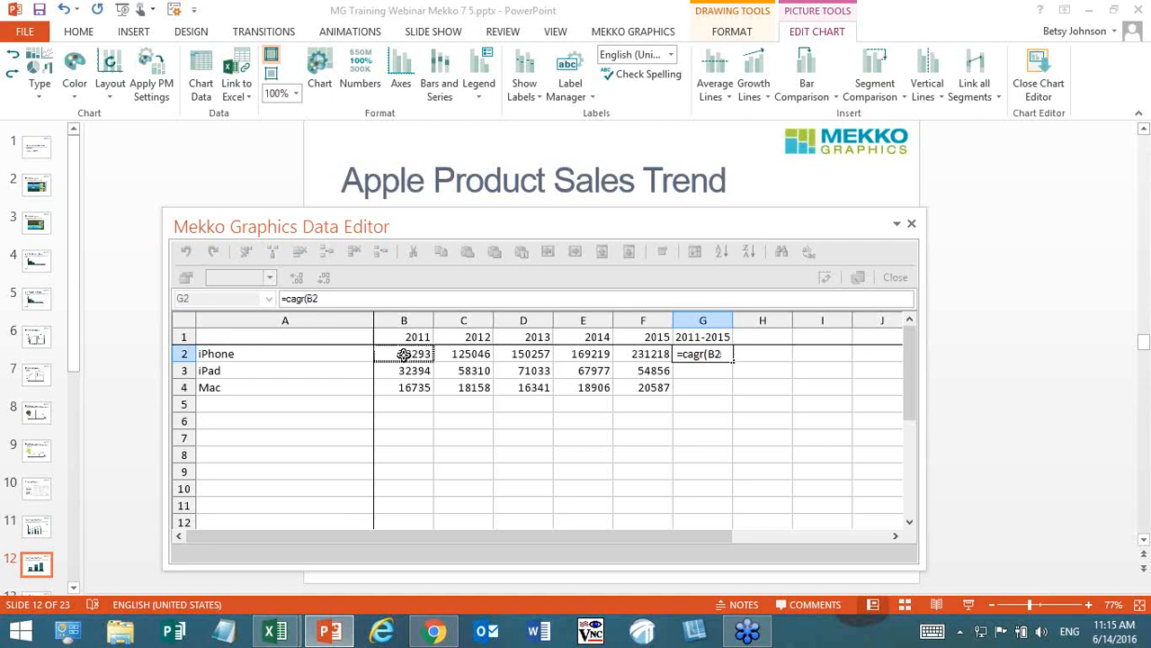
left_click(346, 292)
type(",")
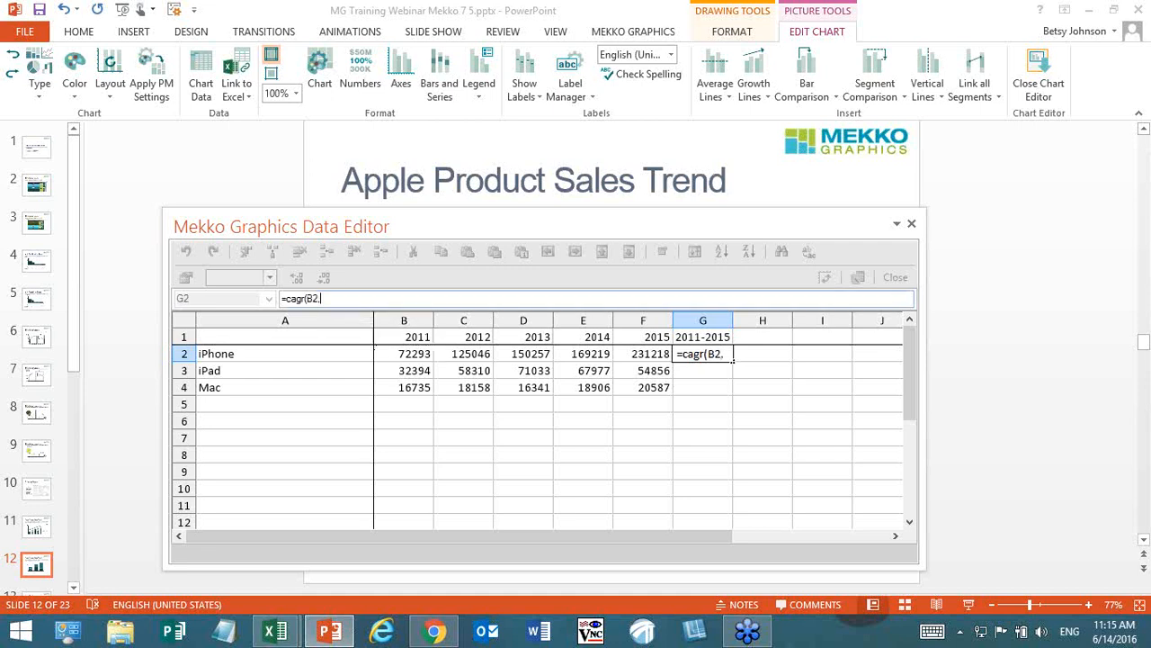
left_click(650, 354)
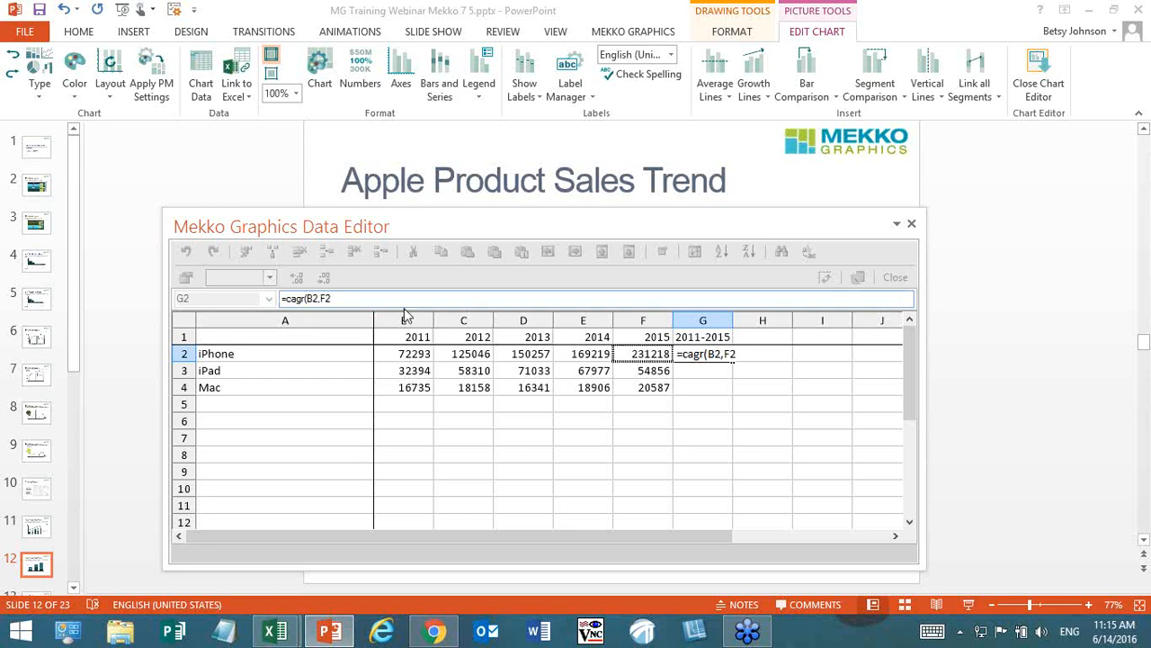
type(",4")
key("Return")
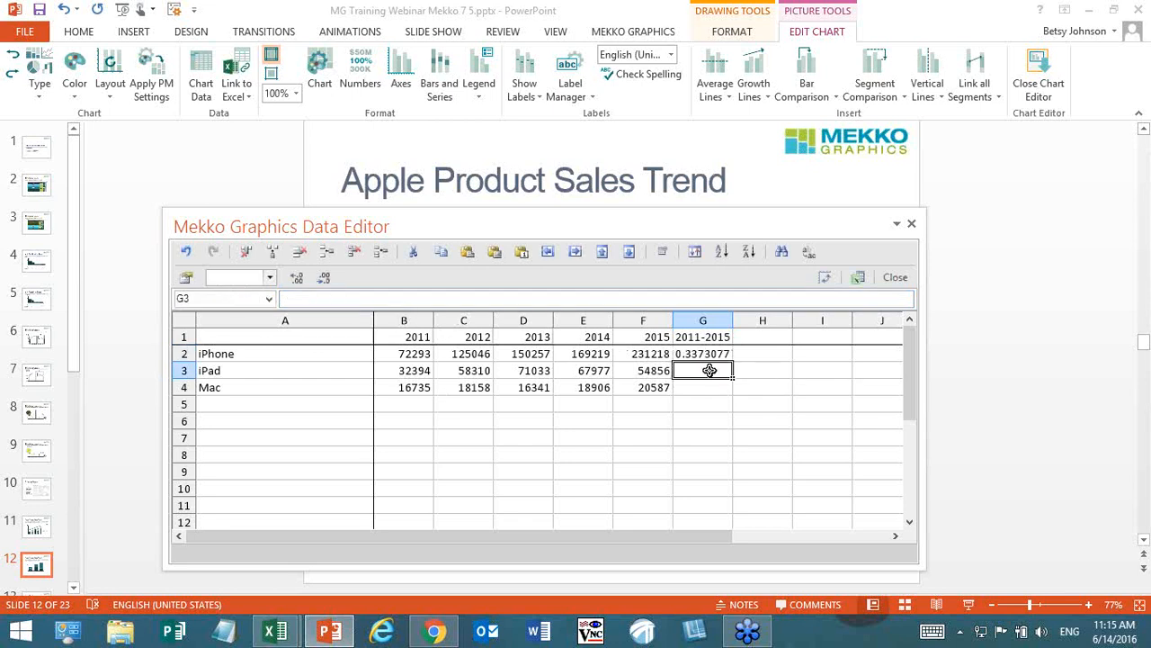
left_click(711, 358)
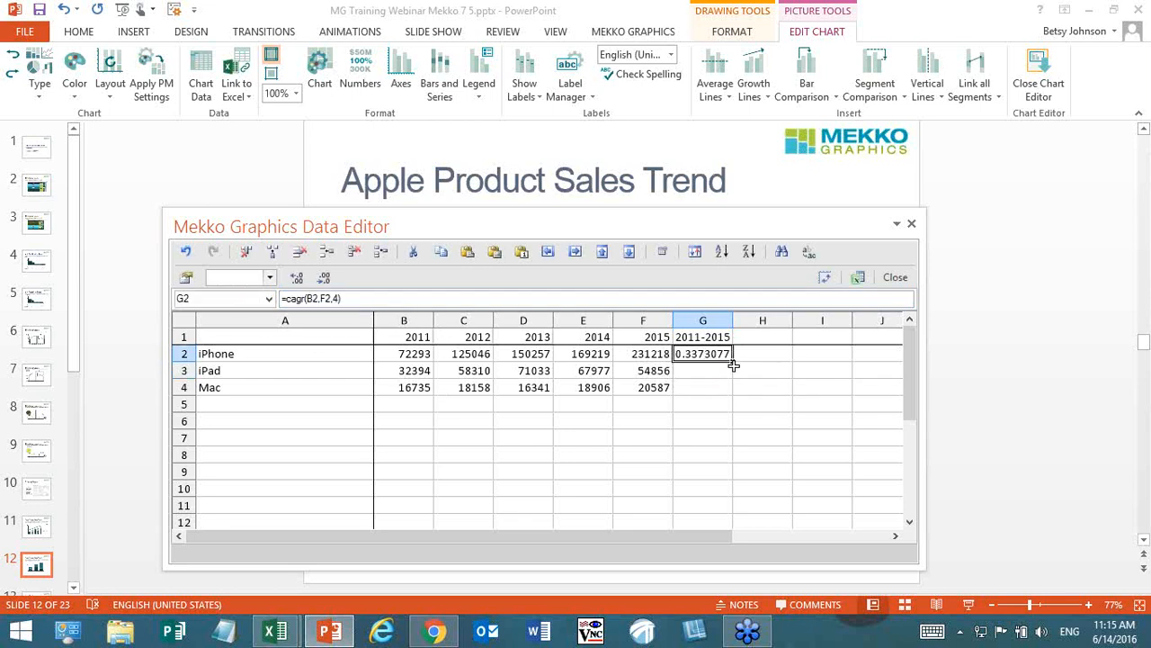
left_click_drag(734, 361, 729, 391)
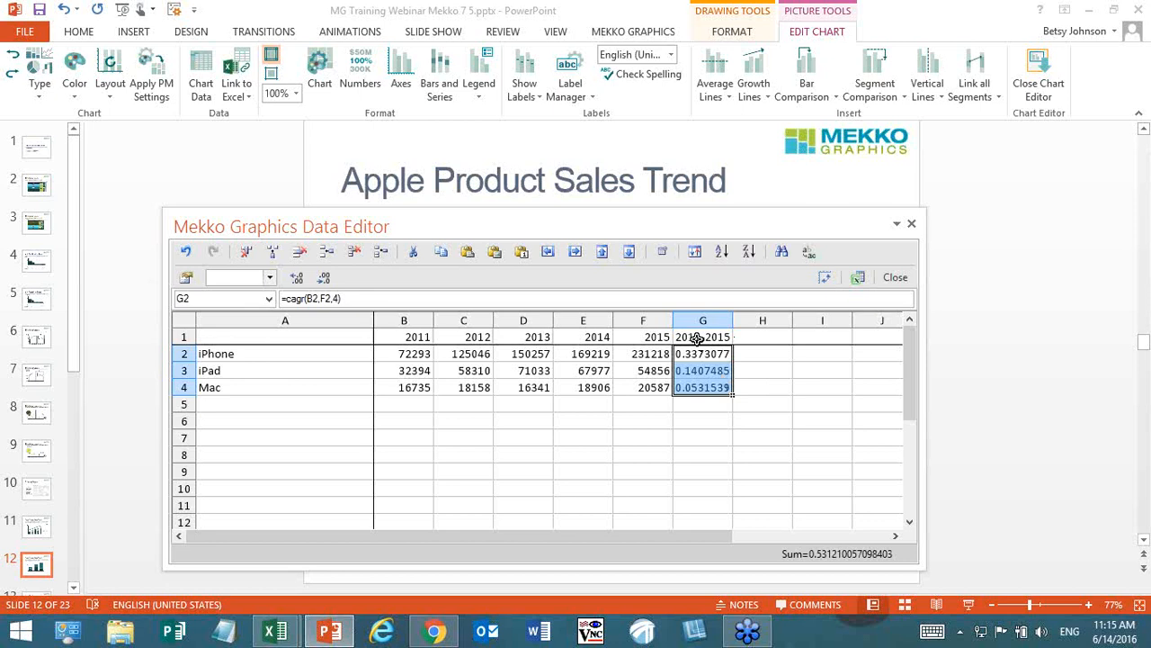
Step: Show the 2011-2015 column as a CAGR column on the chart and close the data editor
right_click(697, 338)
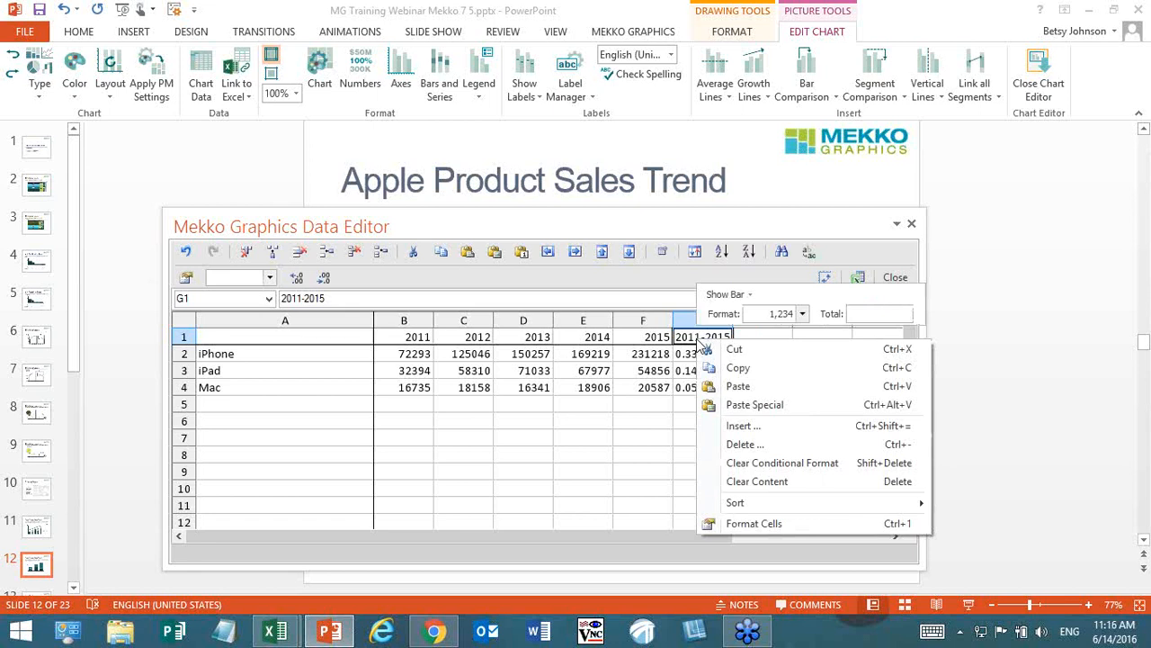
left_click(752, 296)
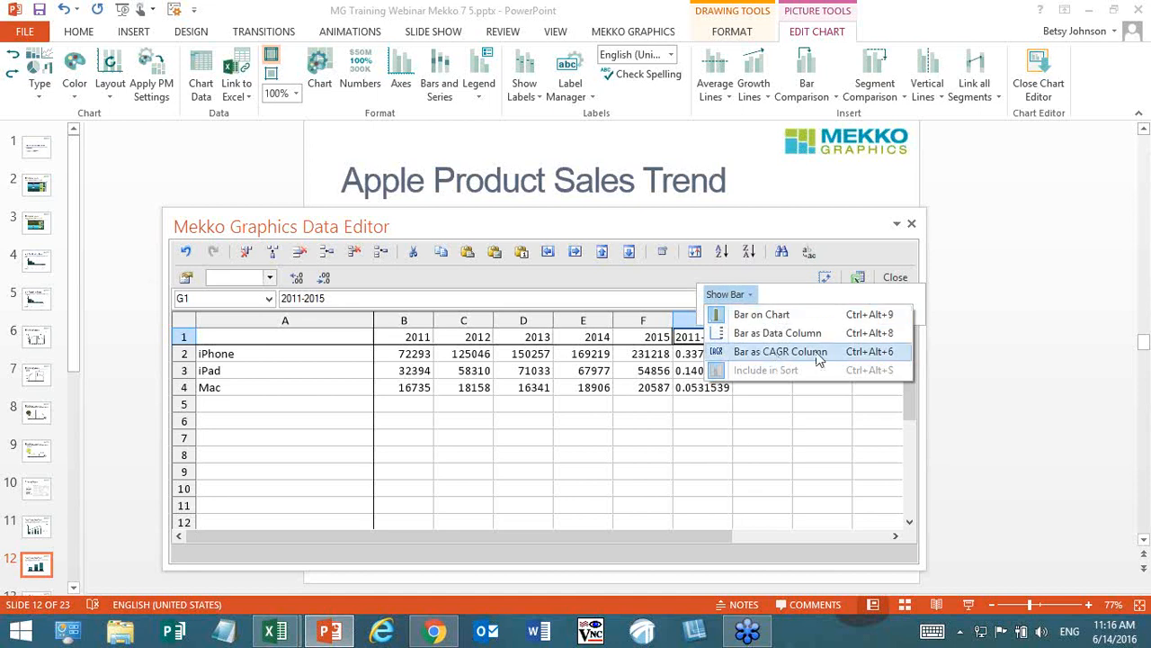
left_click(790, 354)
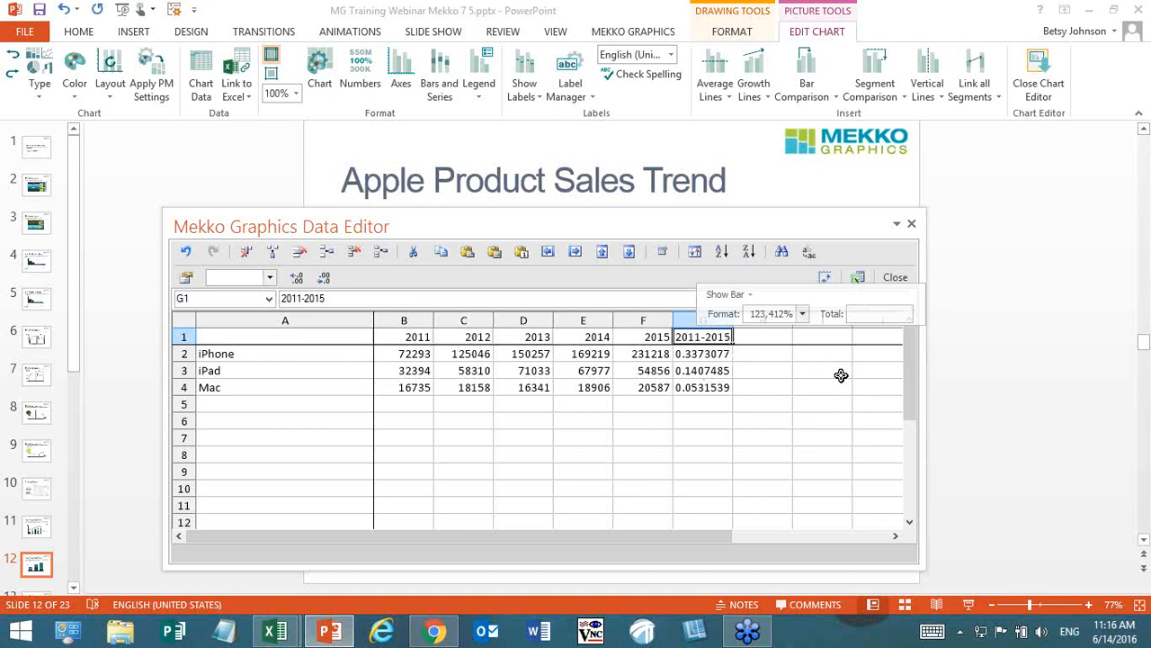
left_click(877, 370)
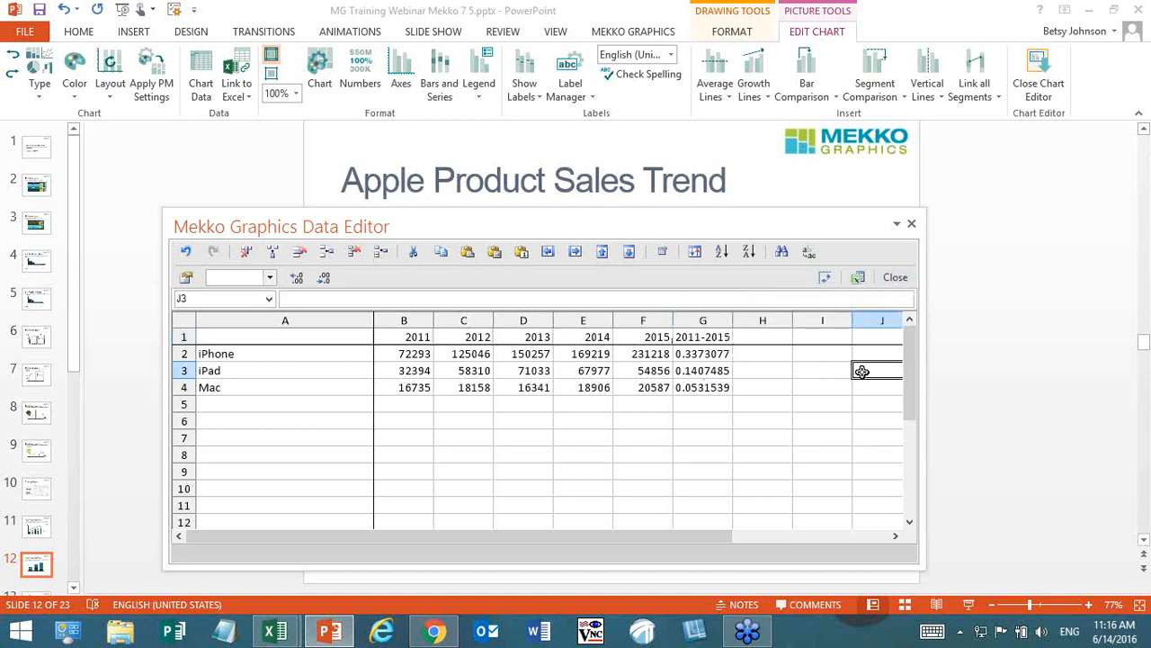
left_click(895, 277)
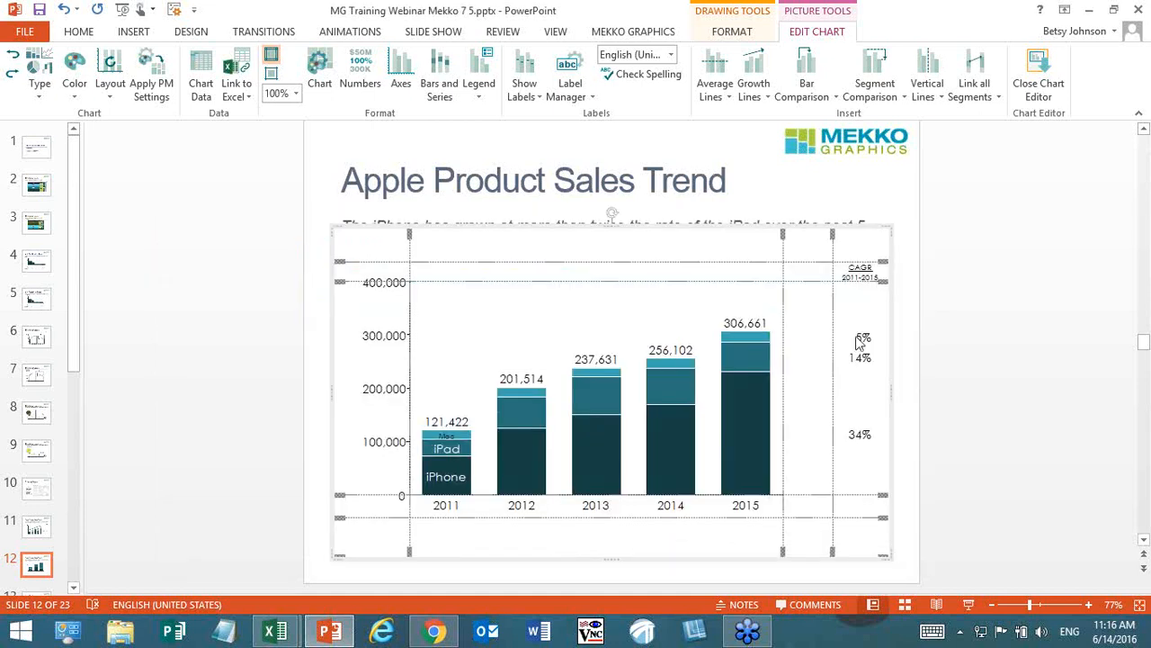
Step: Lower the chart guide beneath the CAGR heading slightly to give the heading more room, and preview the chart without guides
left_click_drag(884, 284, 884, 289)
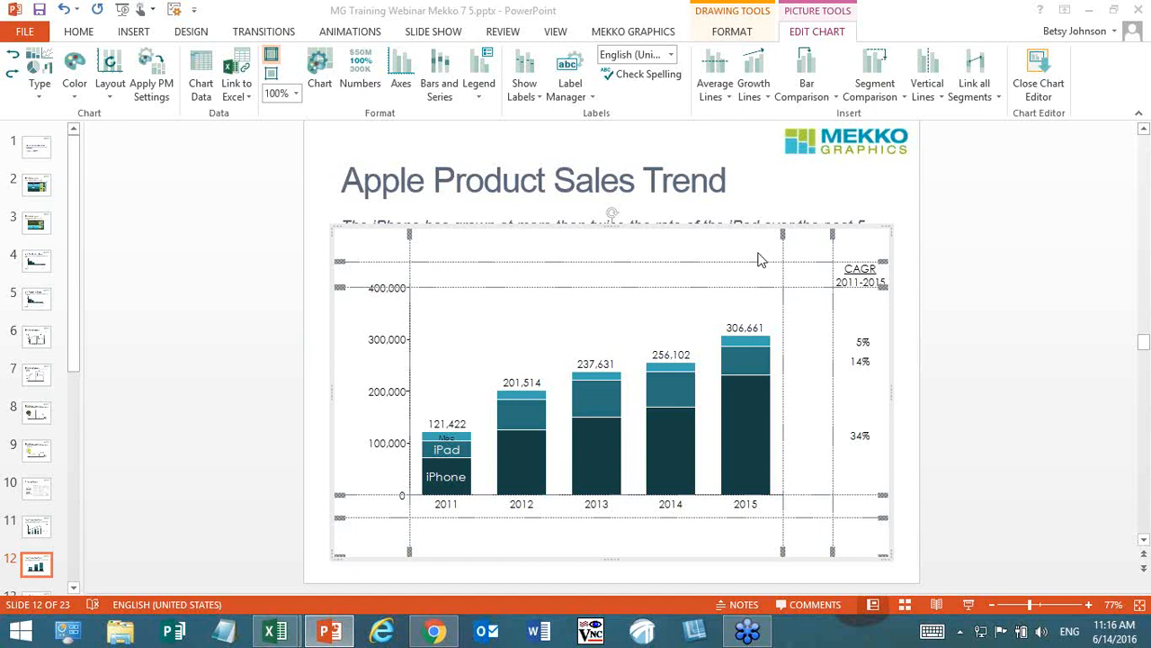
left_click(271, 57)
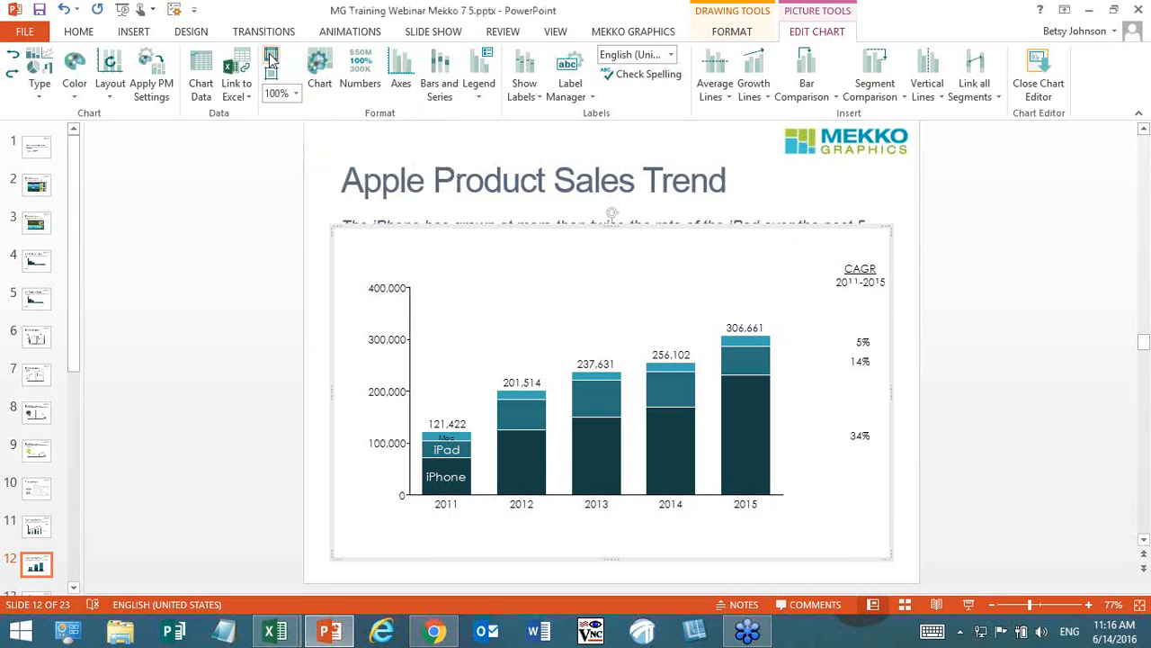
left_click(272, 57)
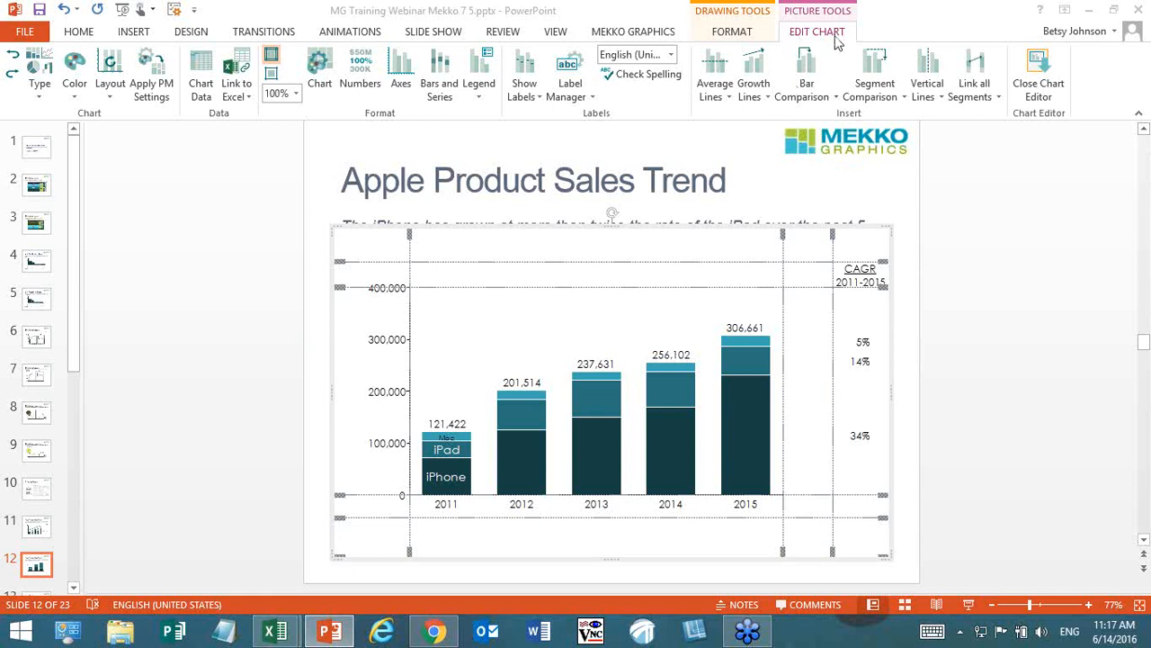
Step: Add a growth line from 2011 to 2015 and switch its label to show CAGR
left_click(751, 67)
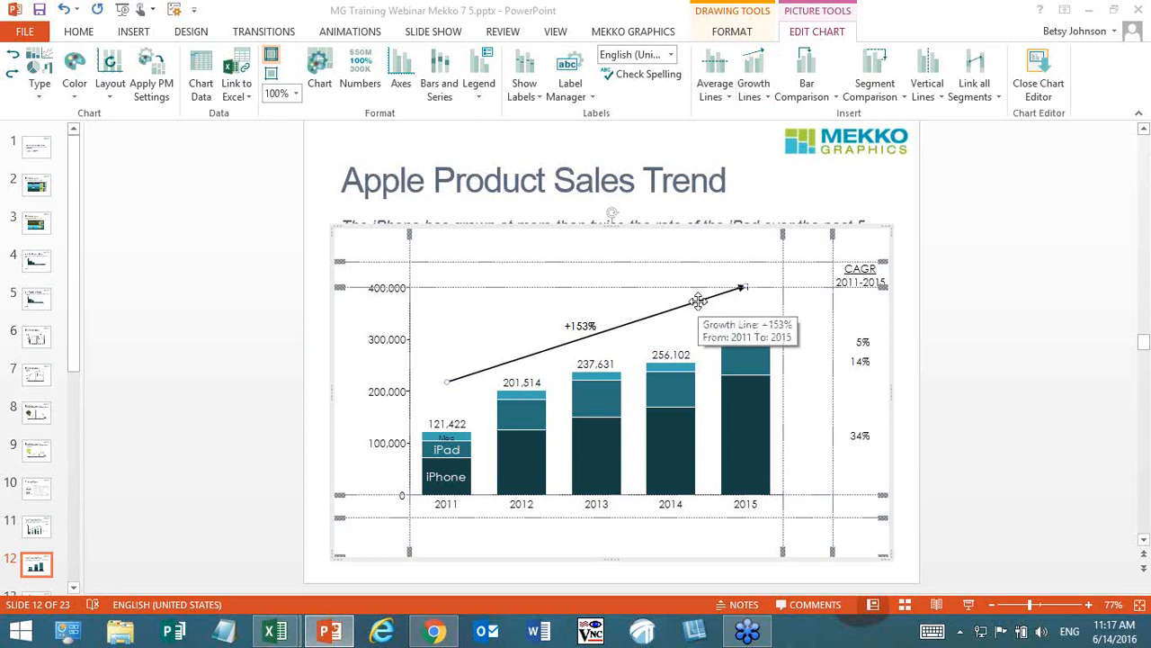
right_click(698, 300)
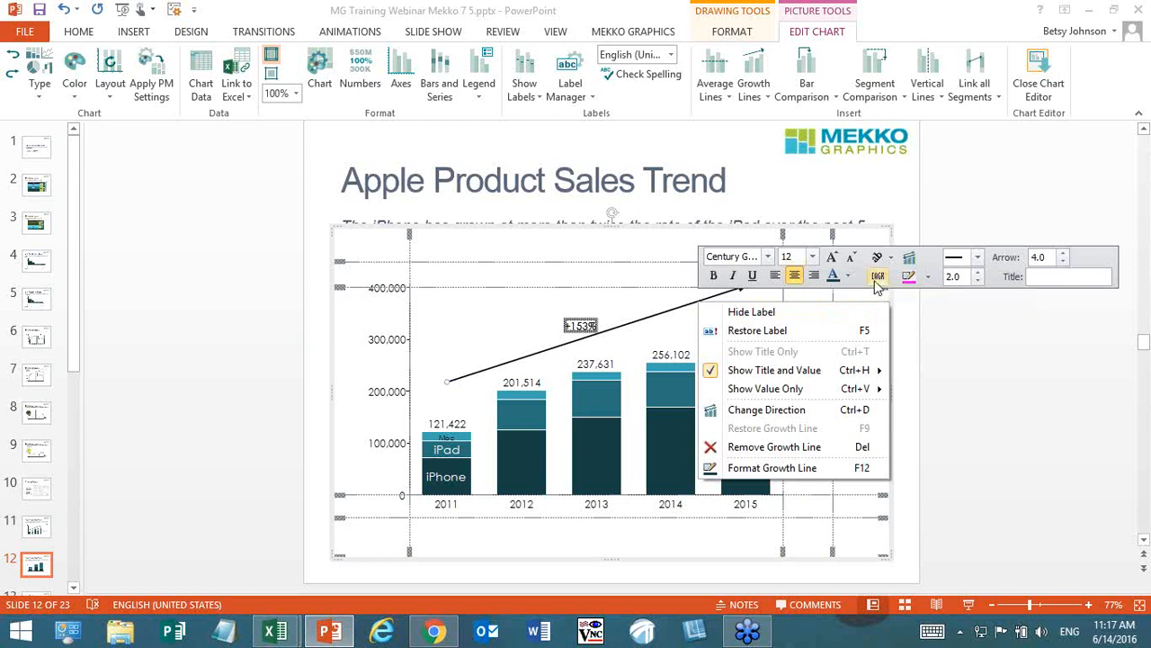
left_click(877, 278)
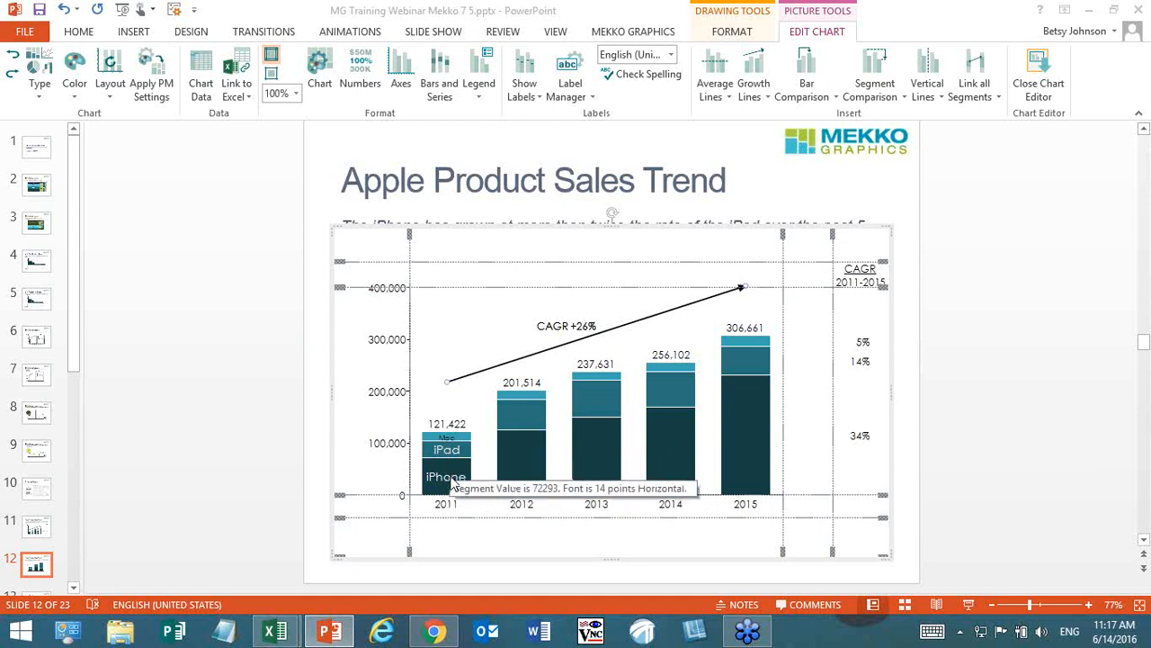
Step: Hide all segment labels in the chart and show the legend instead
left_click(525, 102)
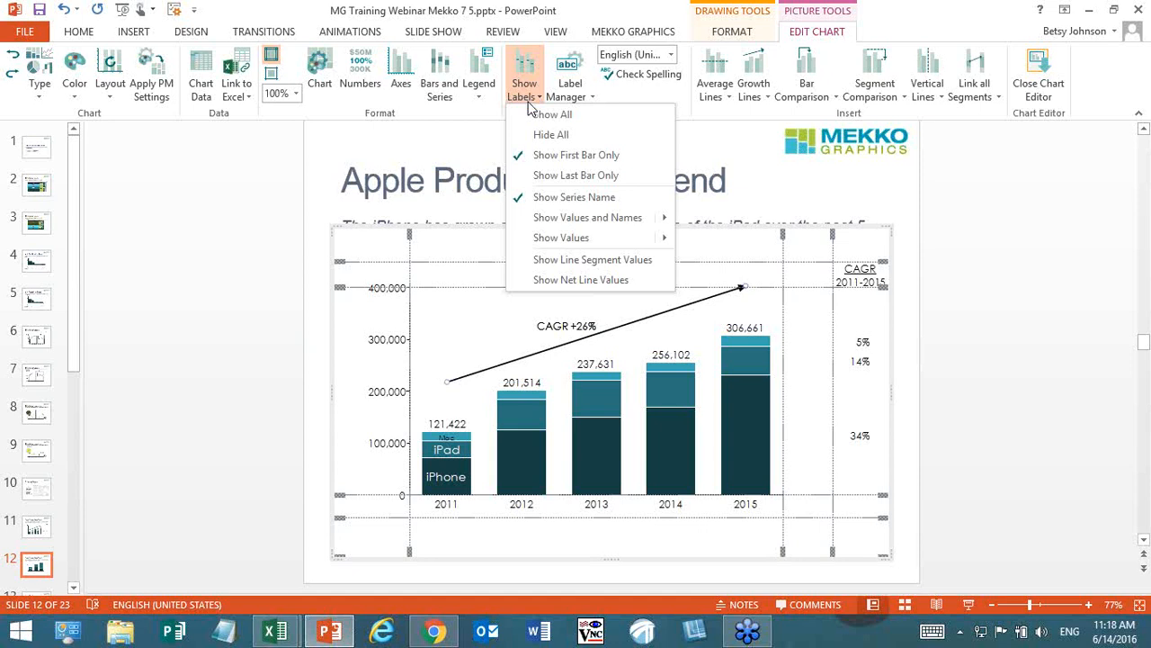
left_click(603, 137)
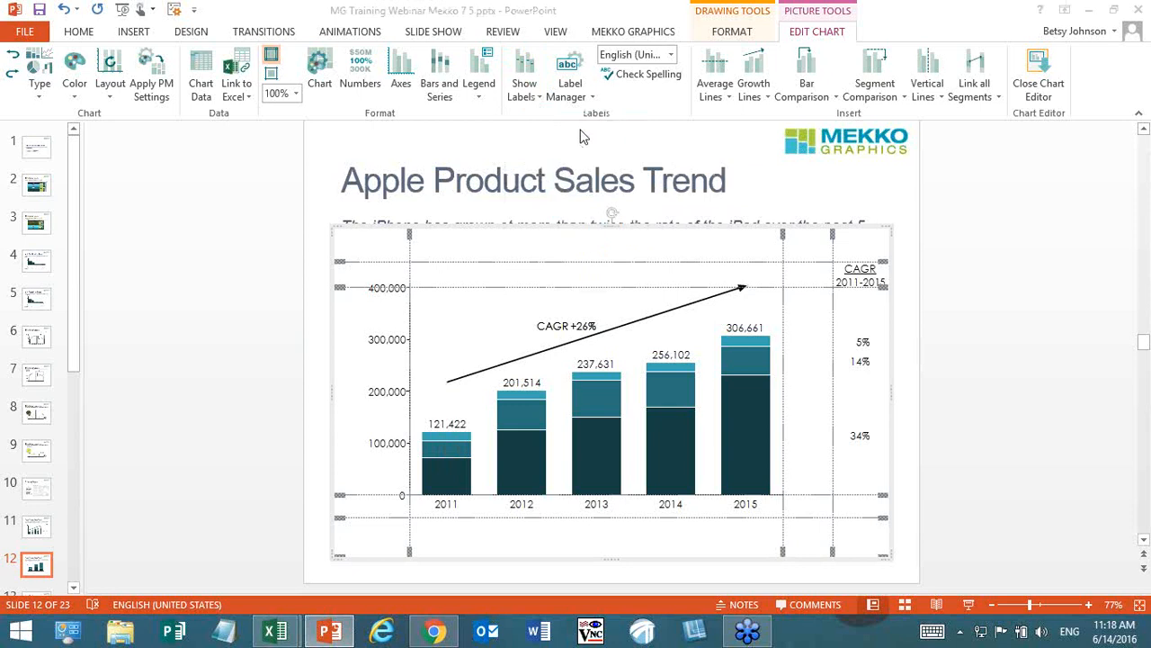
left_click(484, 72)
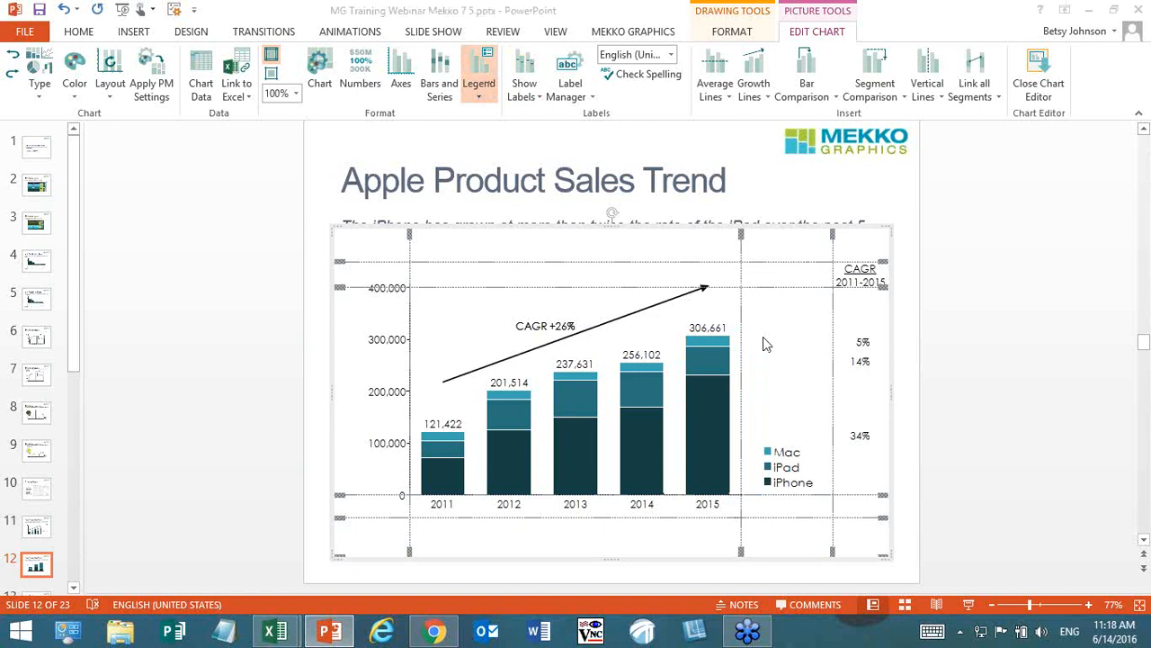
Step: Align the legend to the CAGR column and insert a segment comparison in the chart
left_click(801, 428)
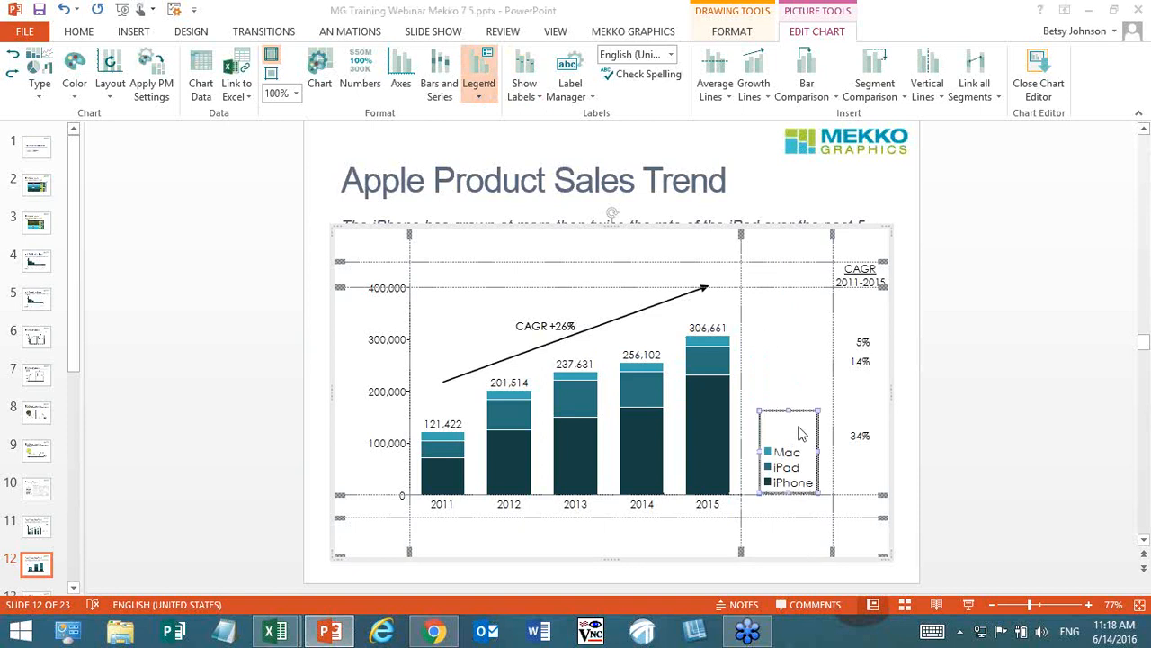
right_click(801, 434)
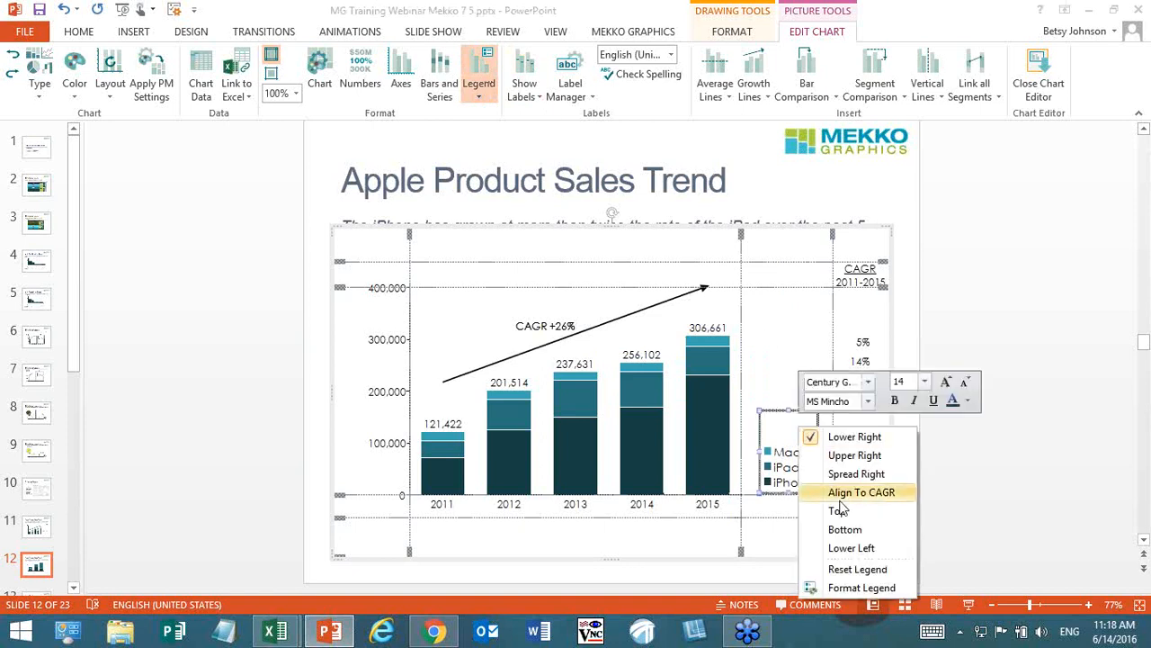
left_click(902, 493)
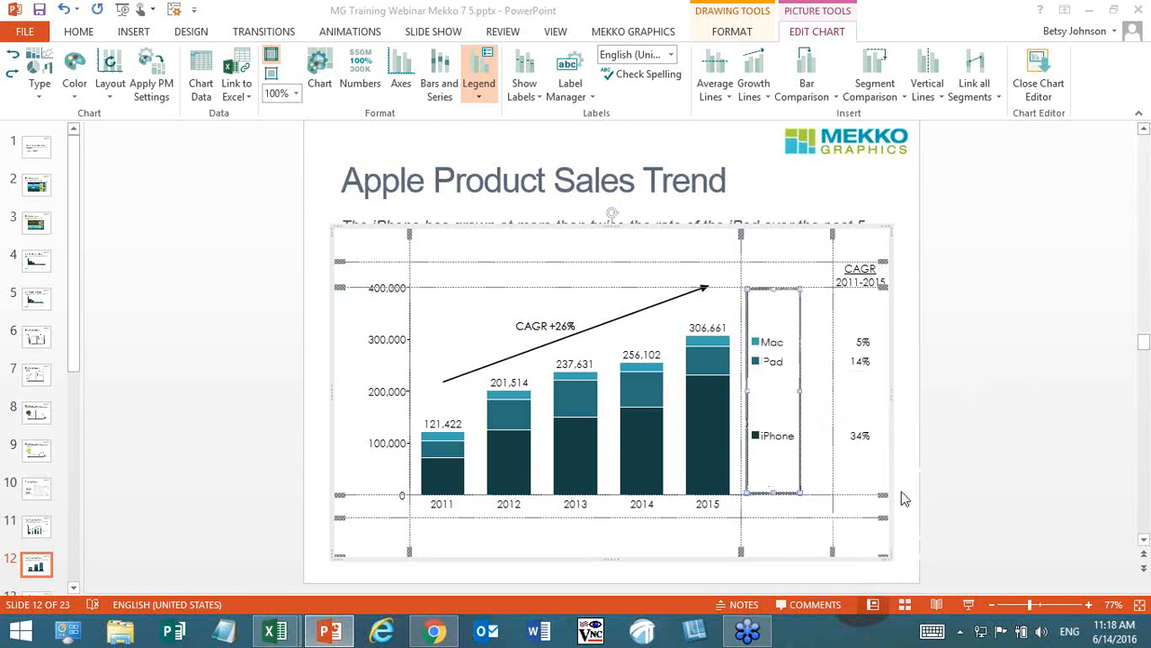
left_click(828, 447)
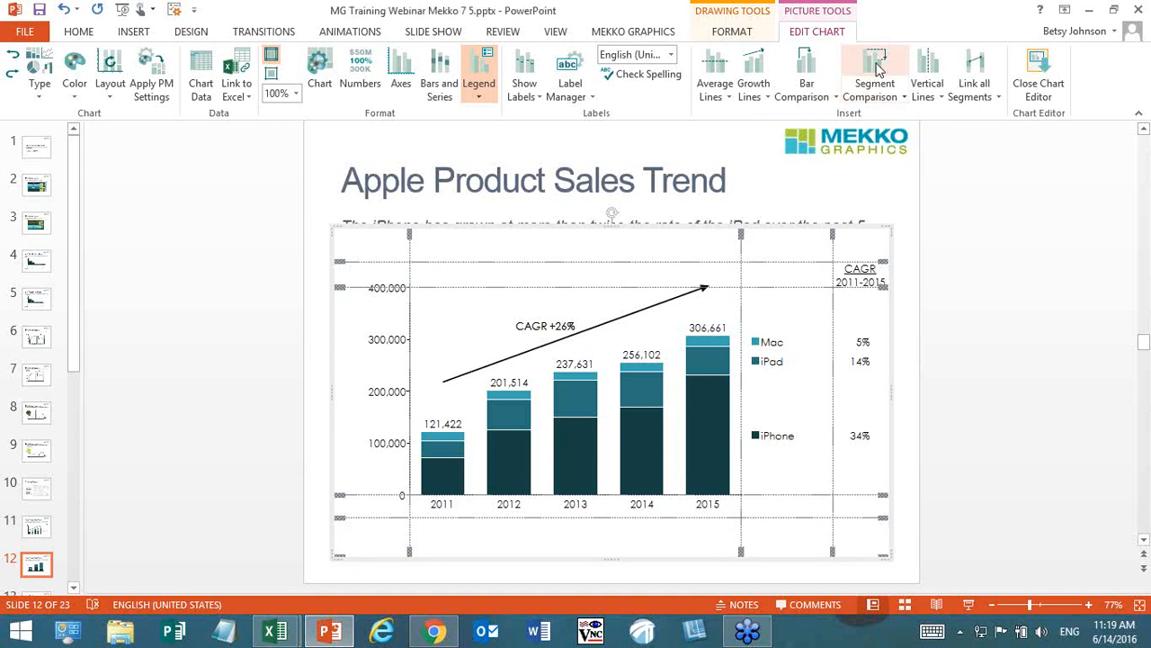
left_click(875, 65)
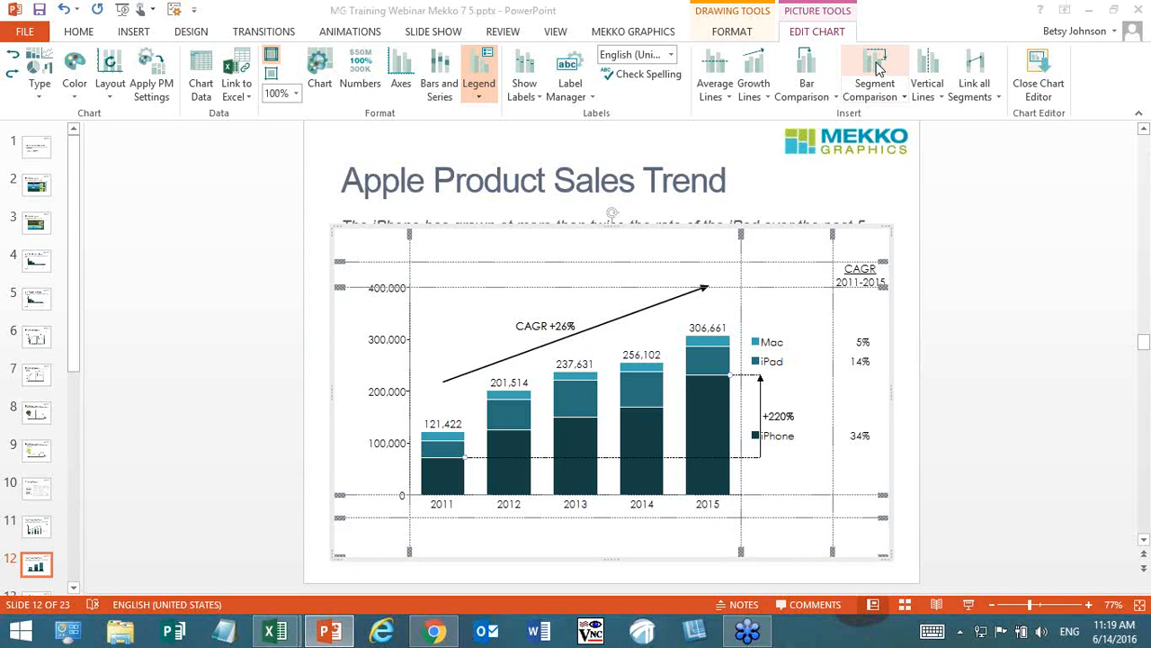
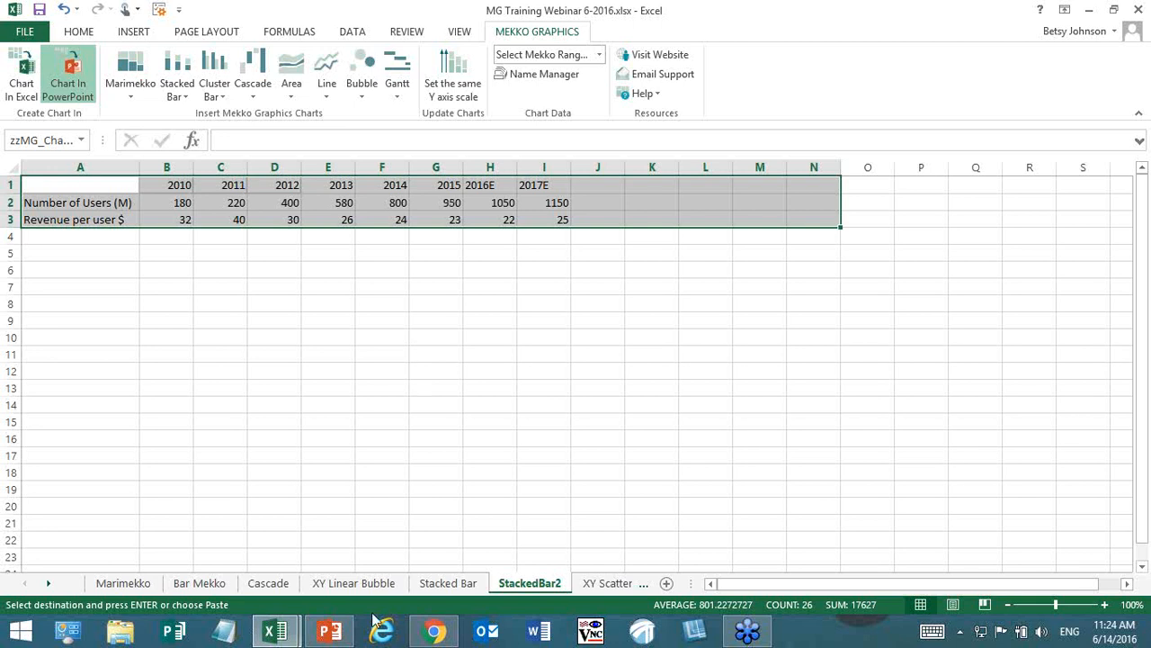
Step: Switch to PowerPoint and link the iTunes market chart on slide 14 to the range selected in Excel
left_click(329, 631)
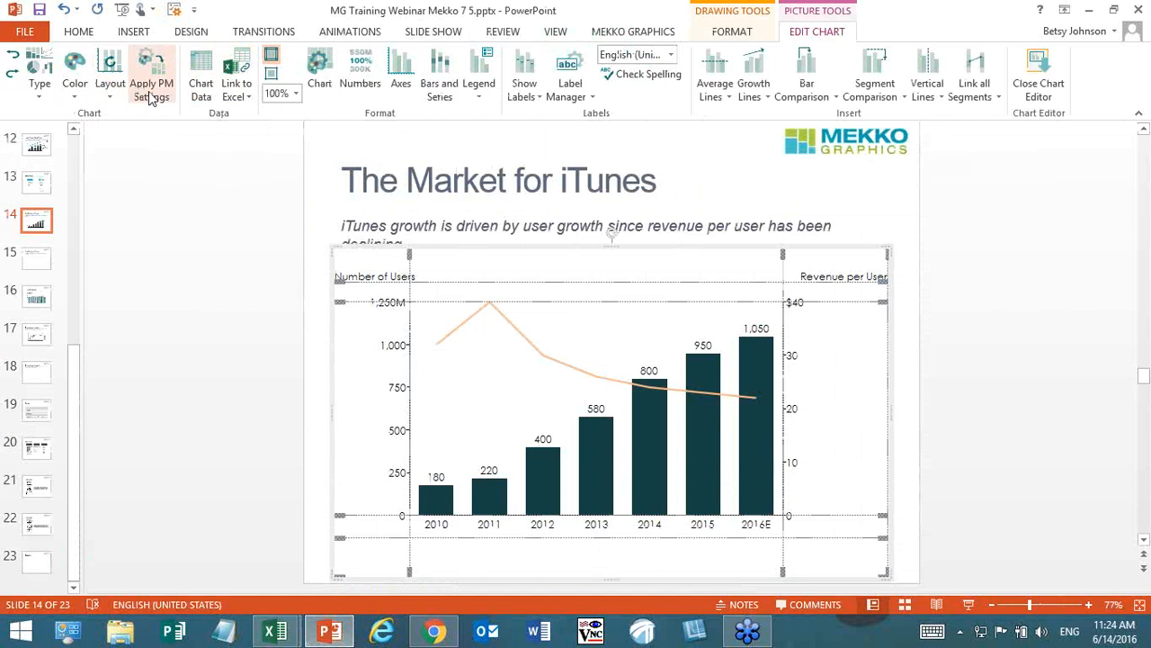
left_click(250, 102)
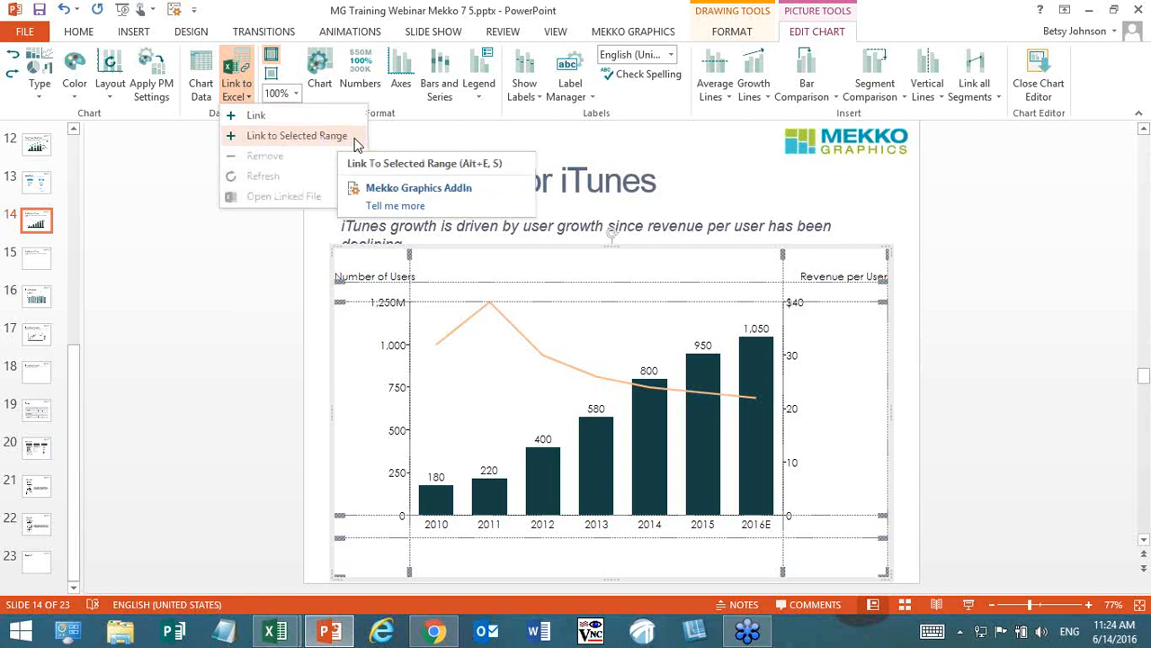
left_click(297, 136)
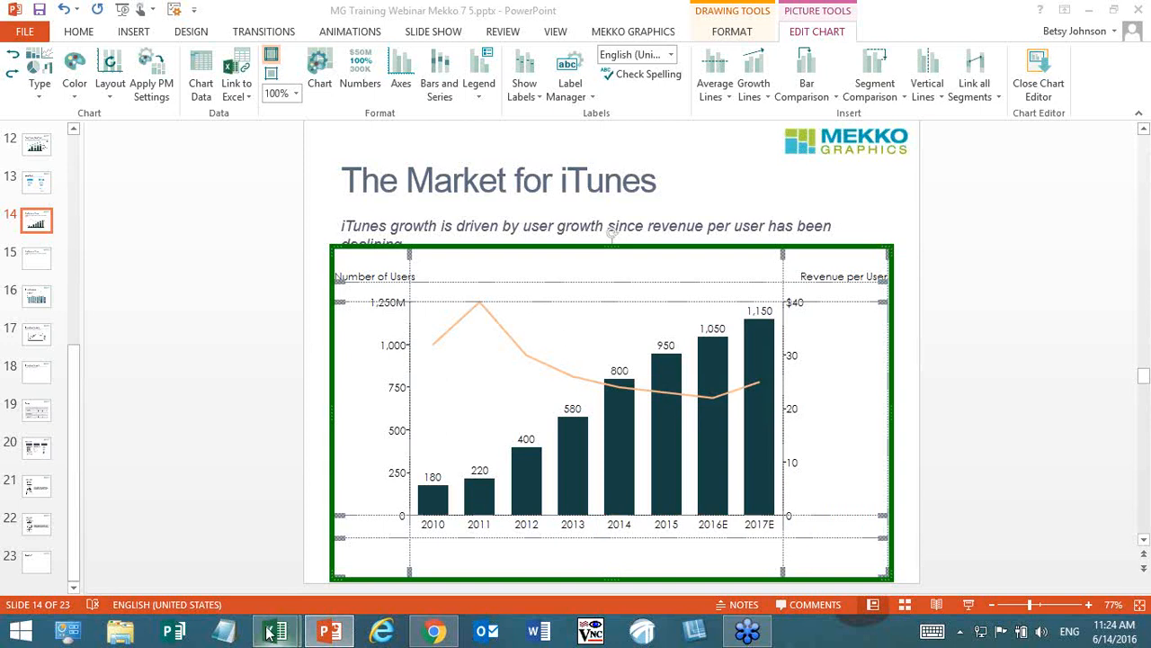
Step: Switch to the MG Training Webinar workbook in Excel and add a 2018E column with 1200 users and revenue per user of 25
mouse_move(270, 634)
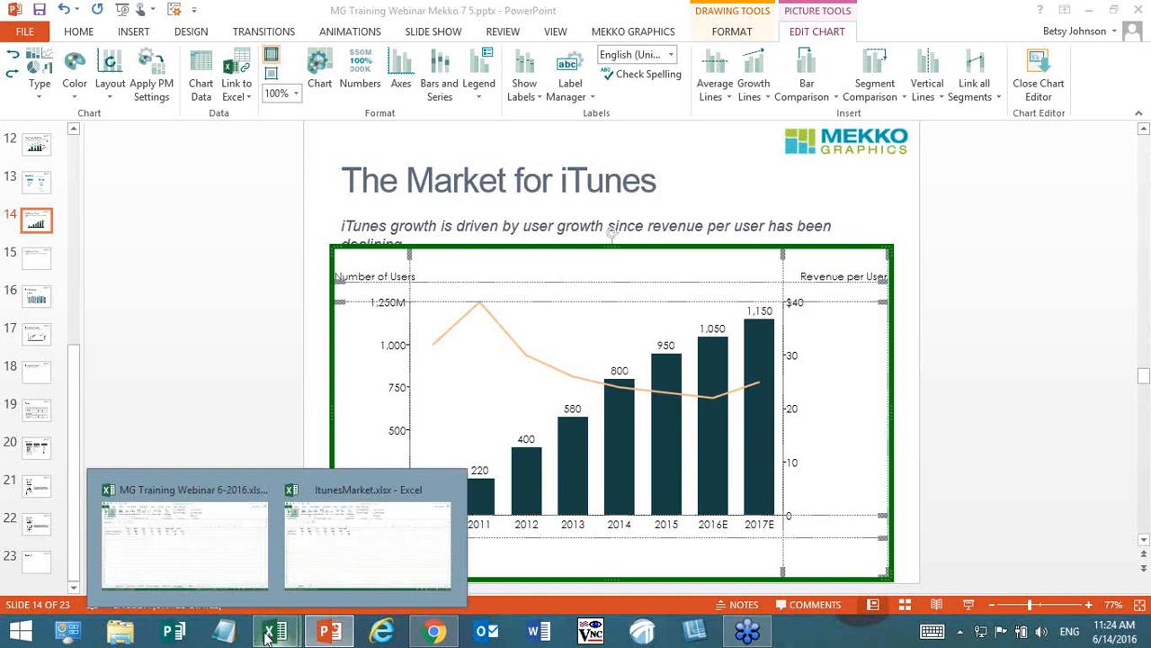
left_click(196, 545)
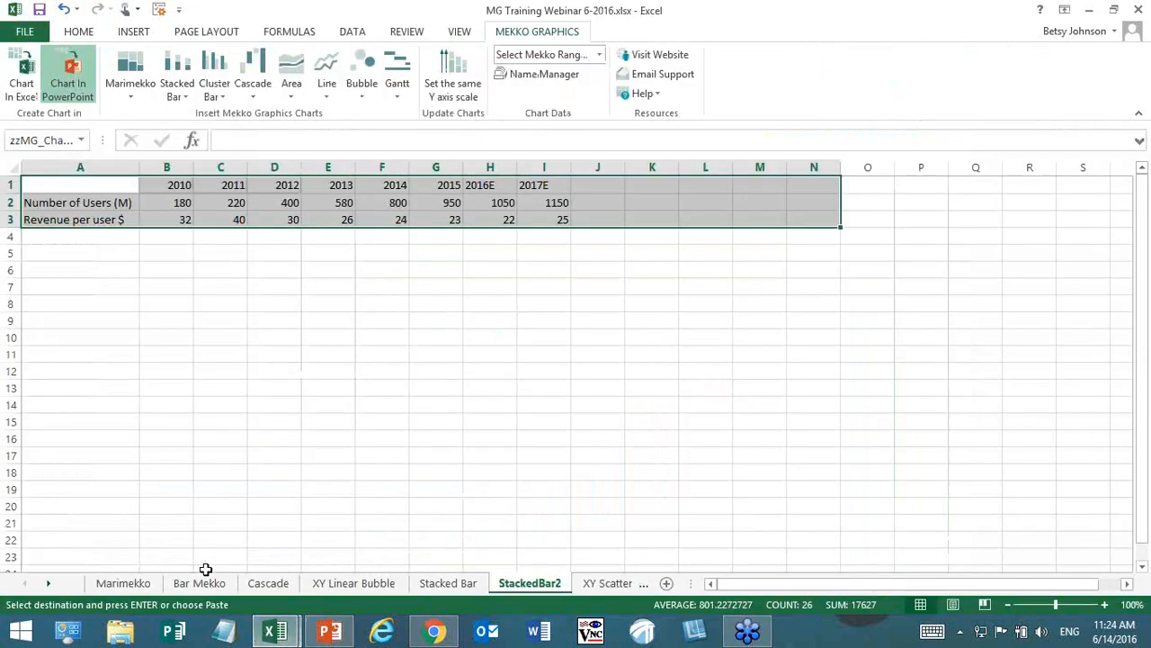
left_click(597, 186)
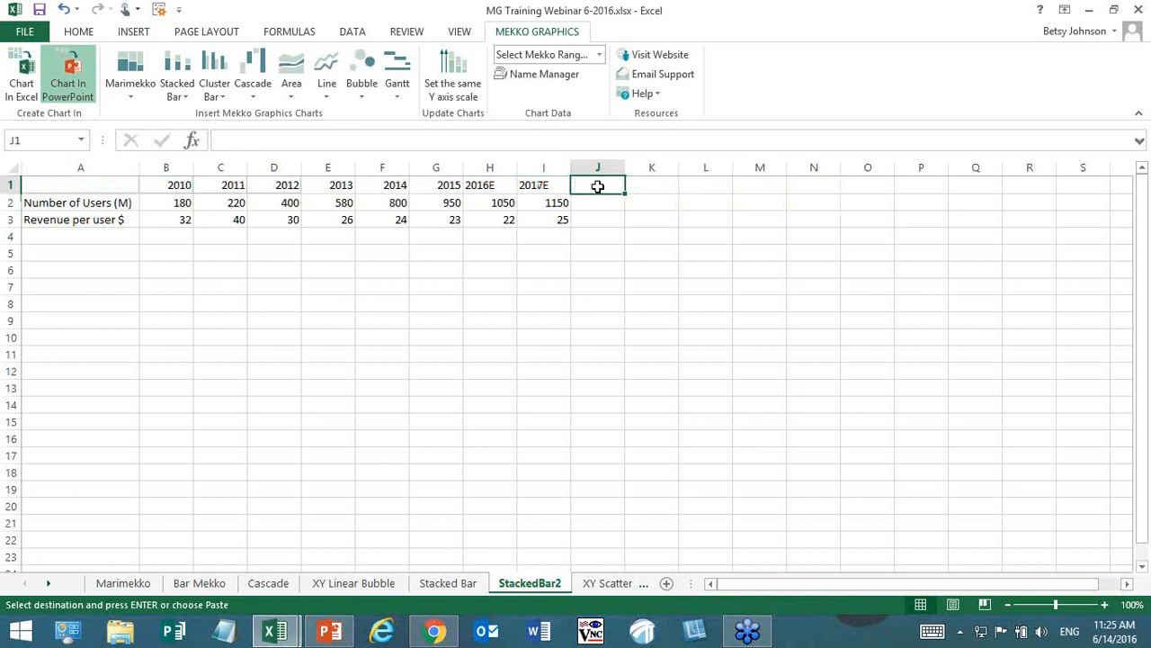
type("2018E")
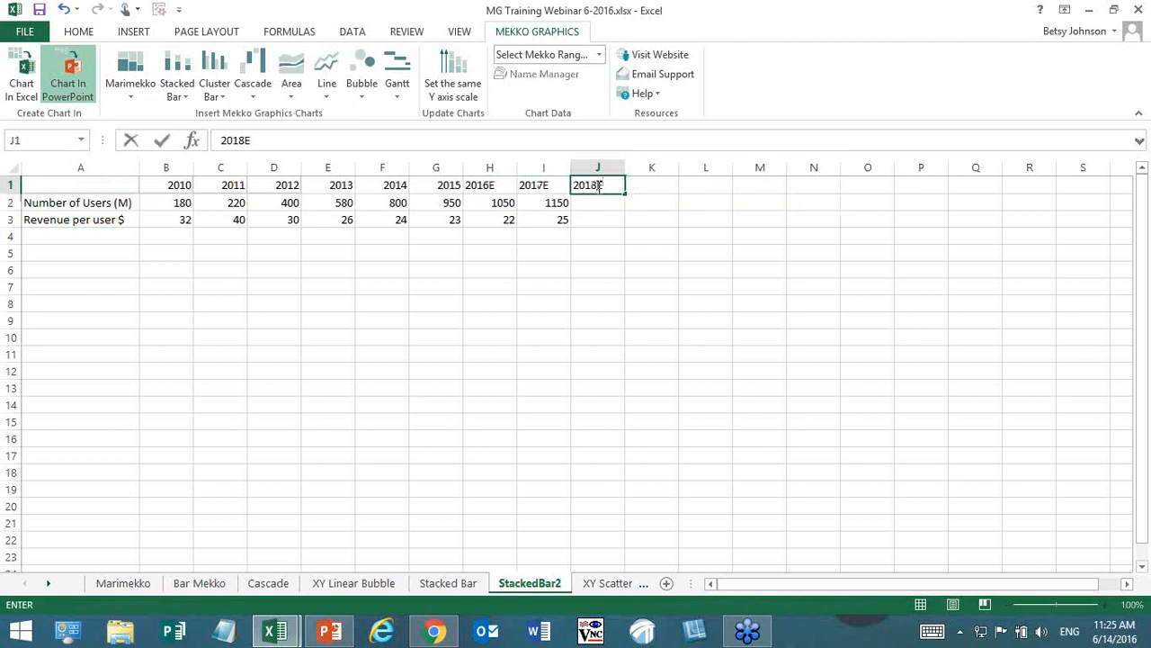
key("Return")
type("12")
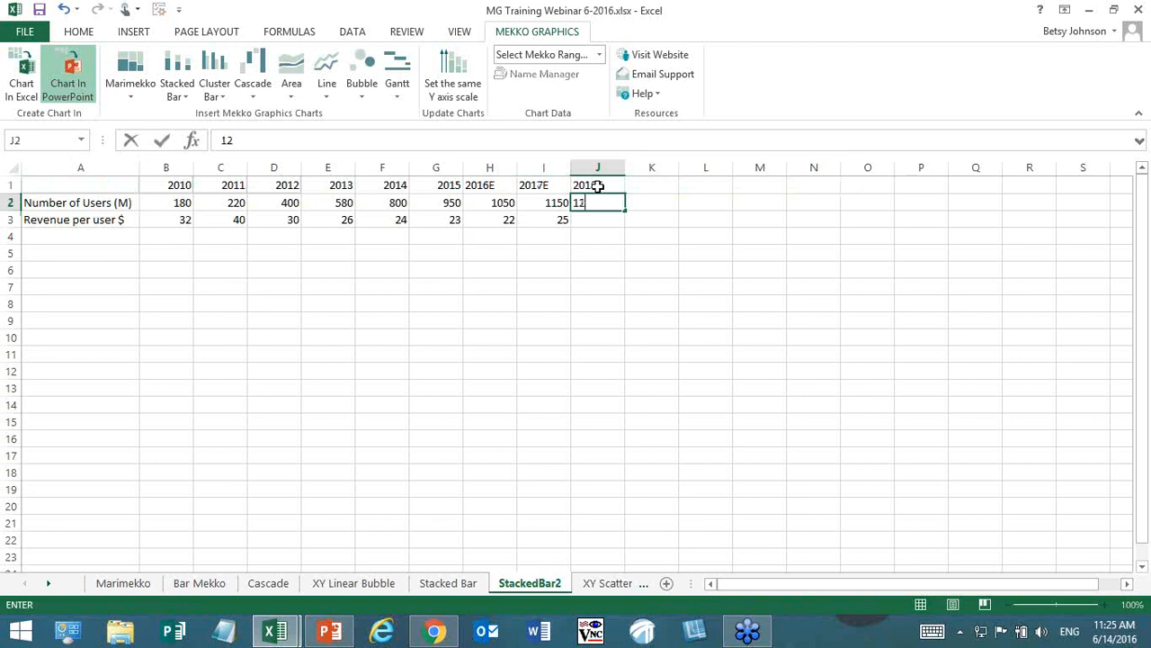
type("00")
key("Return")
type("25")
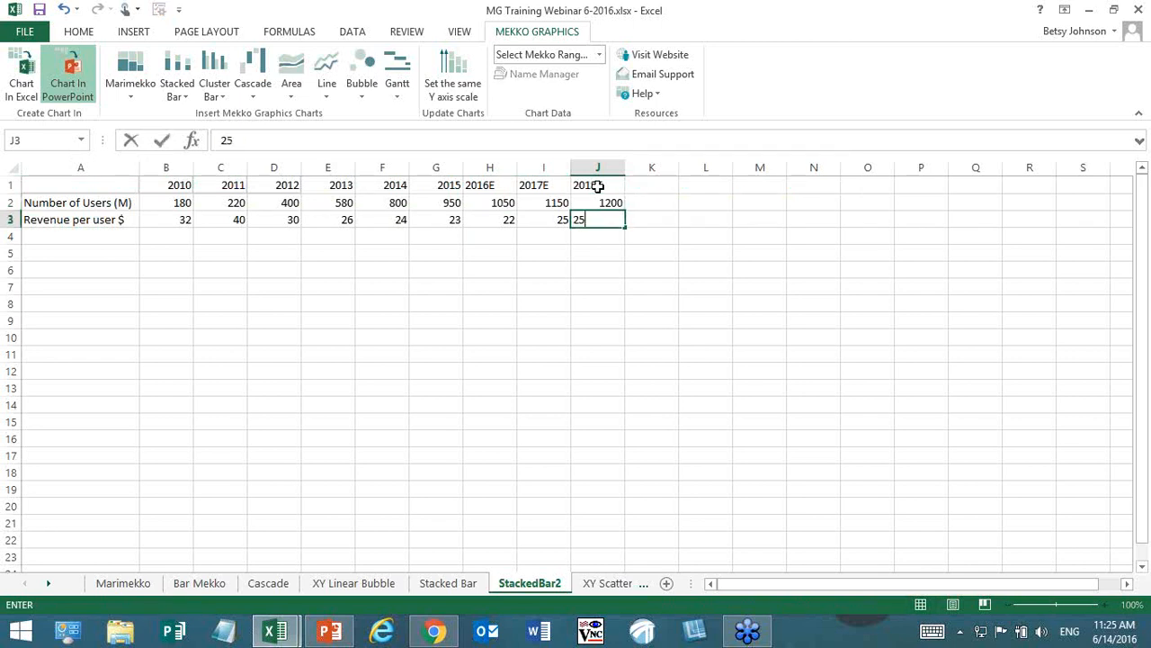
key("Return")
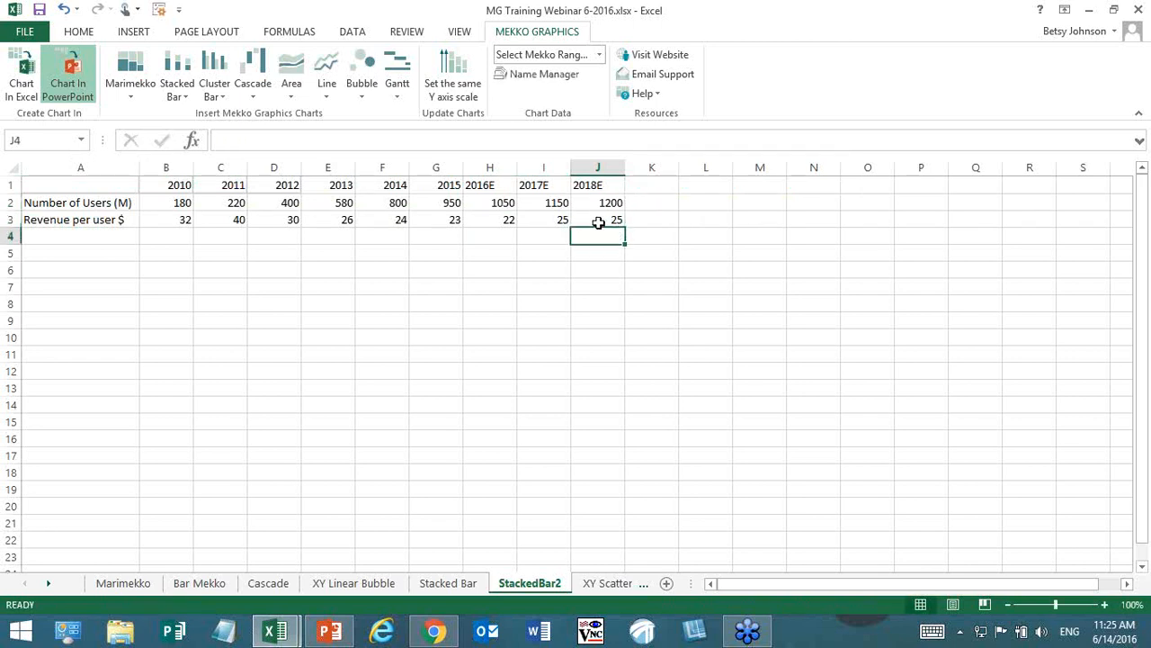
Step: Return to PowerPoint, refresh the Excel link of the iTunes market chart on slide 14, and leave the chart
left_click(326, 634)
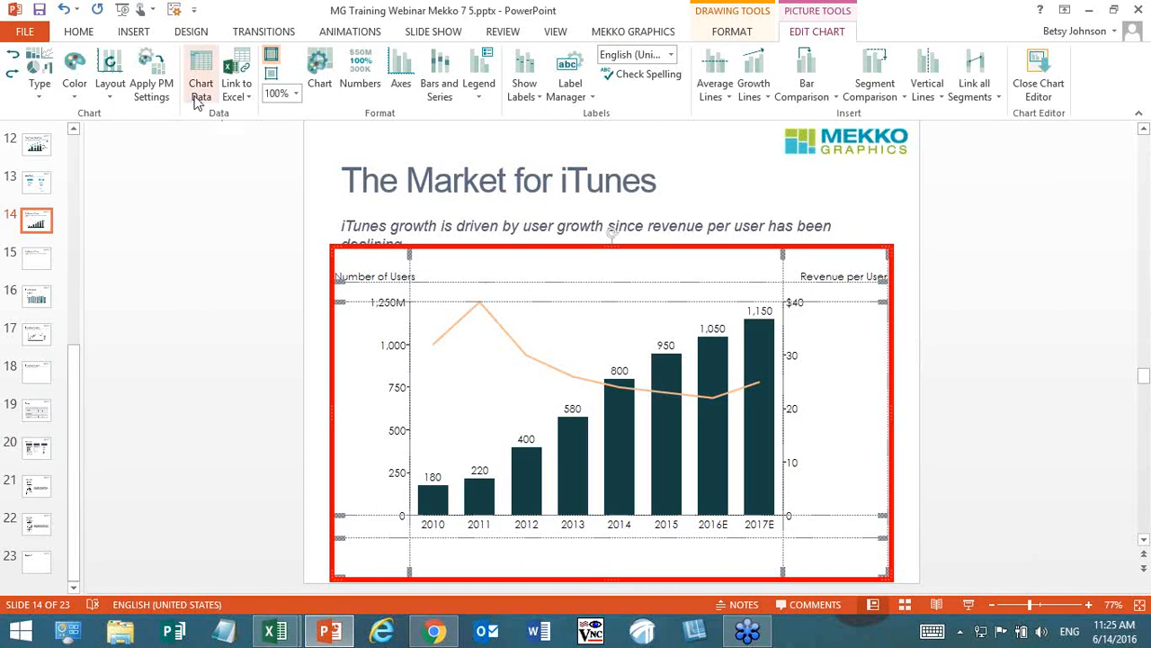
left_click(232, 94)
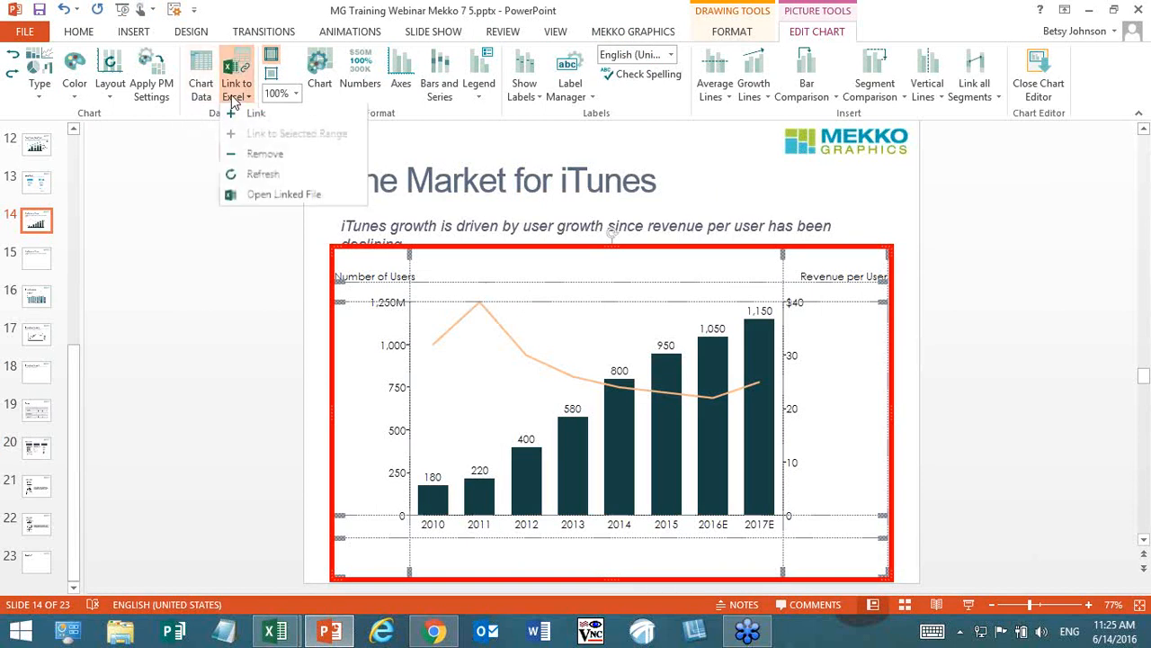
left_click(290, 177)
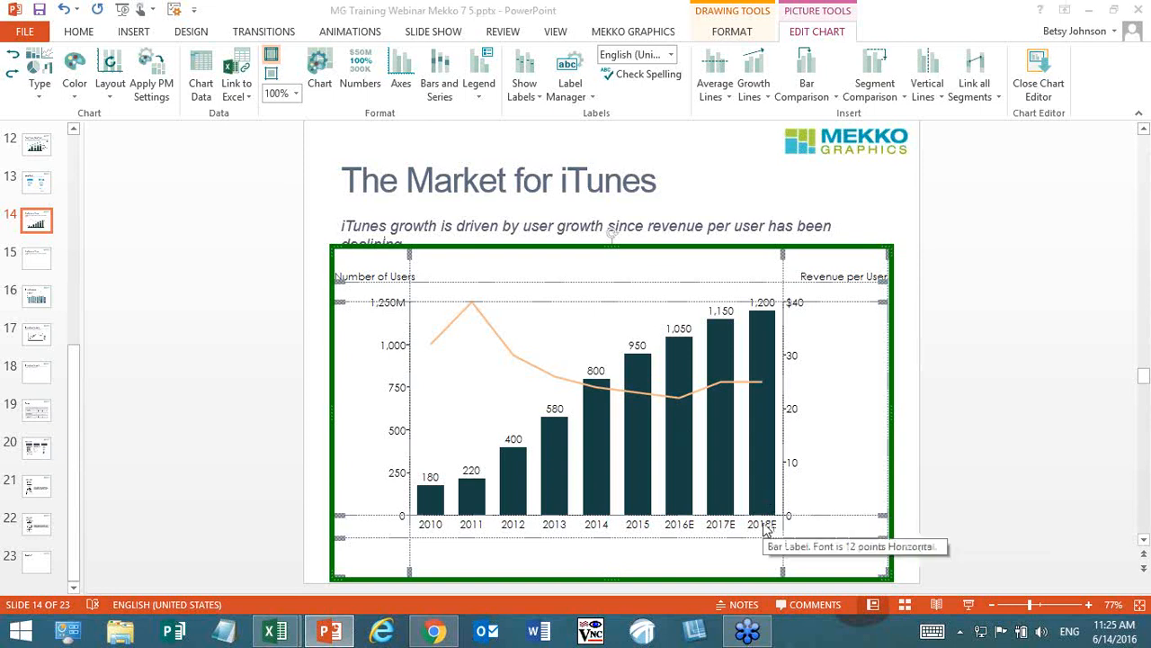
left_click(908, 410)
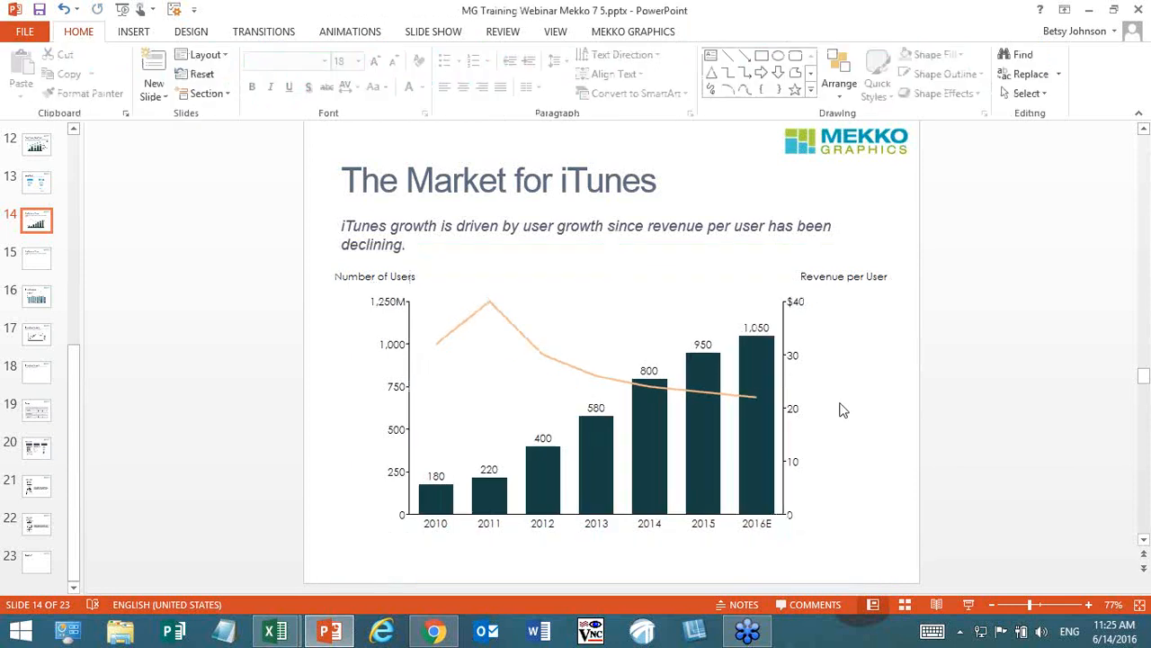
Step: Insert a stacked bar chart on the empty iTunes slide 15 from the range selected in the ItunesMarket.xlsx workbook in Excel
left_click(47, 268)
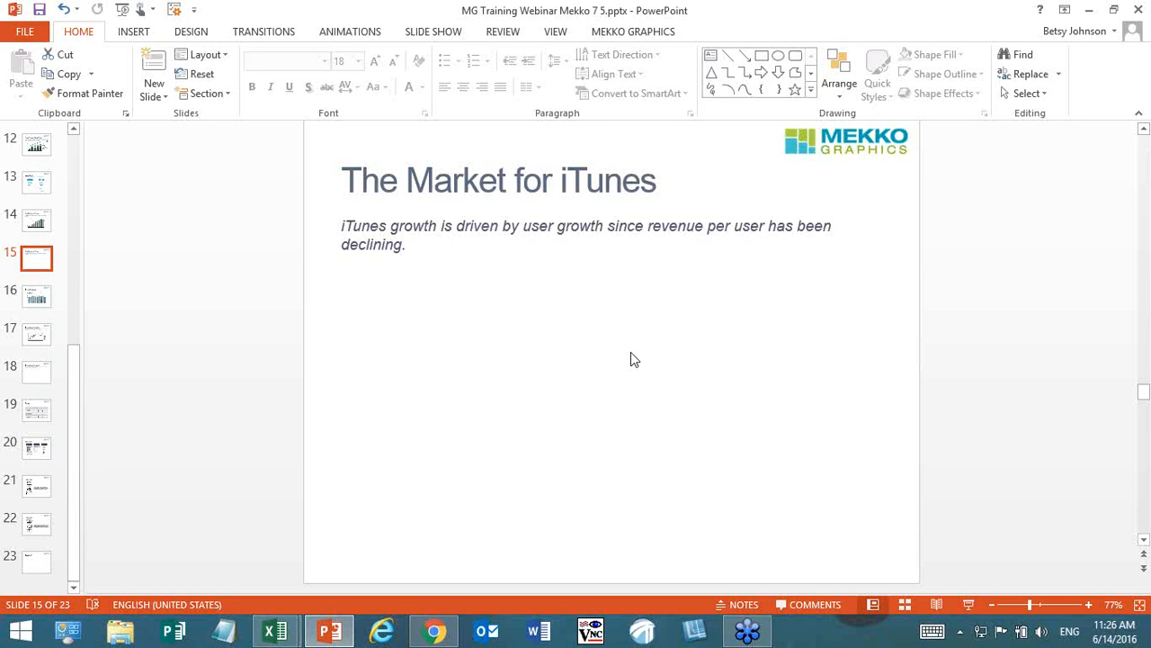
left_click(277, 633)
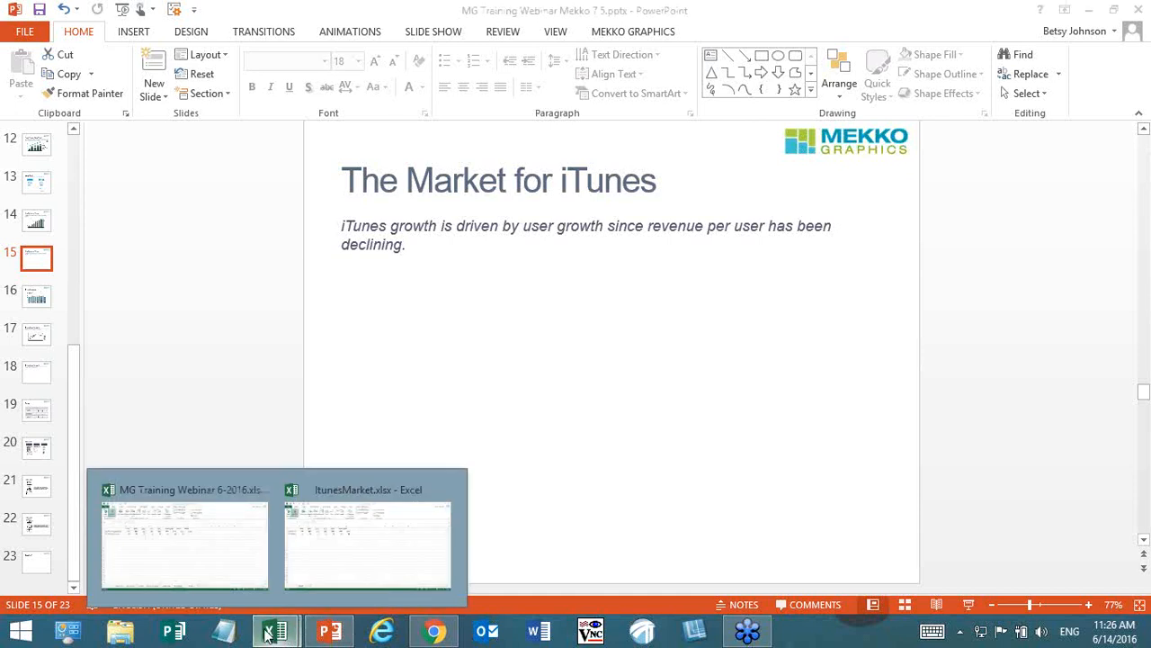
left_click(333, 512)
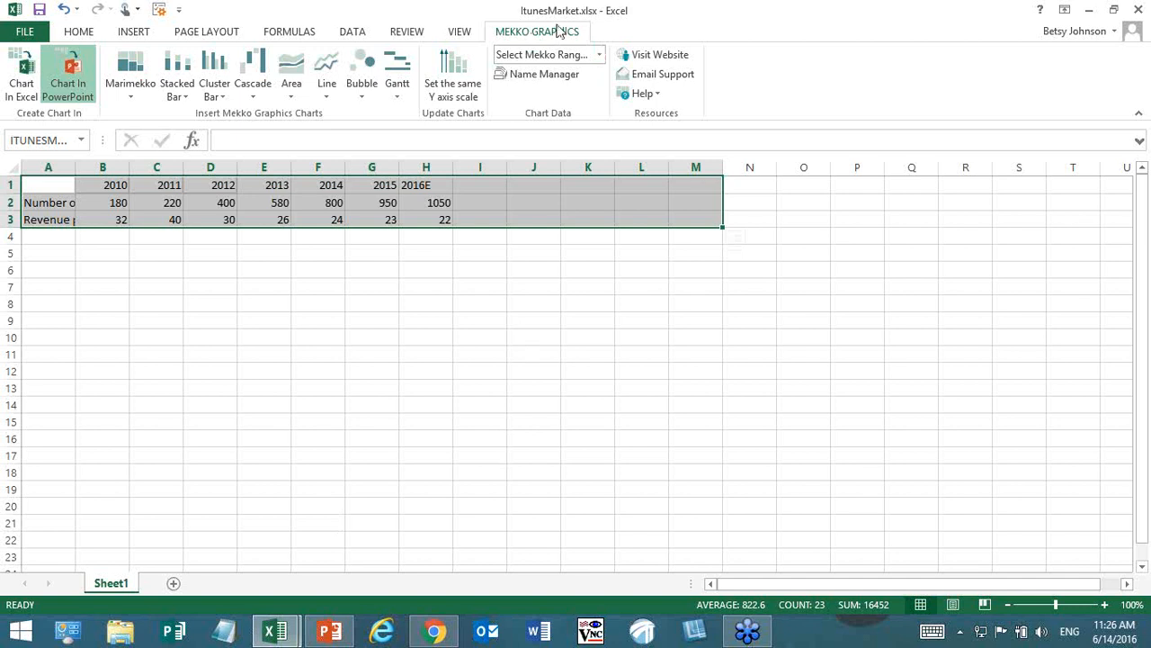
left_click(74, 79)
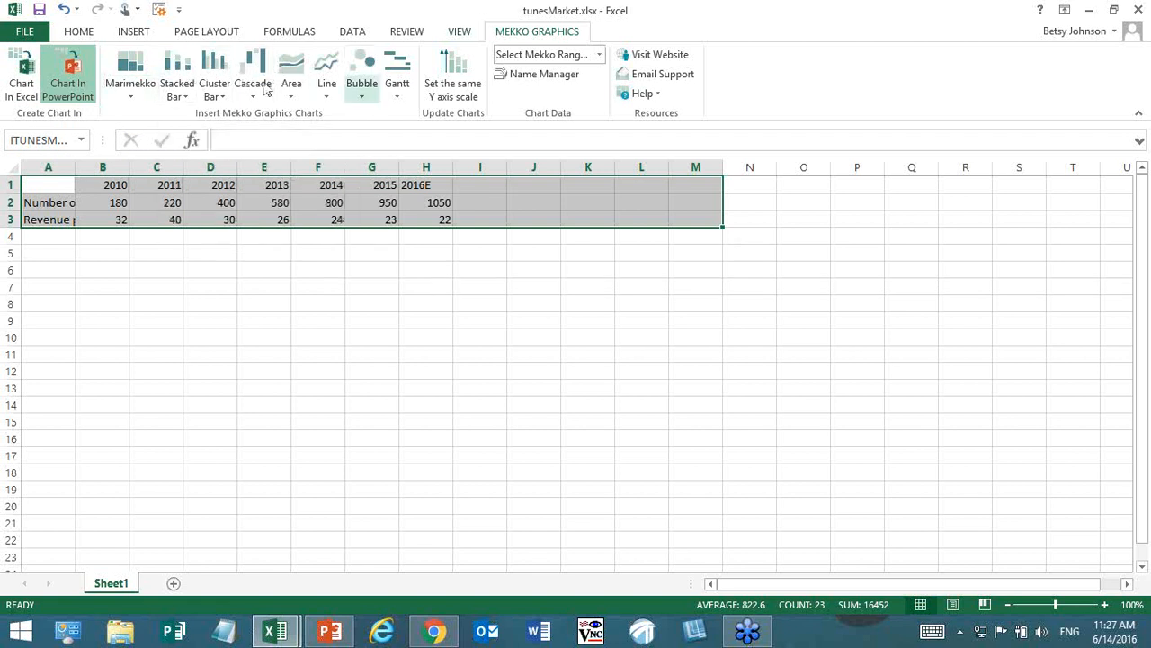
left_click(72, 72)
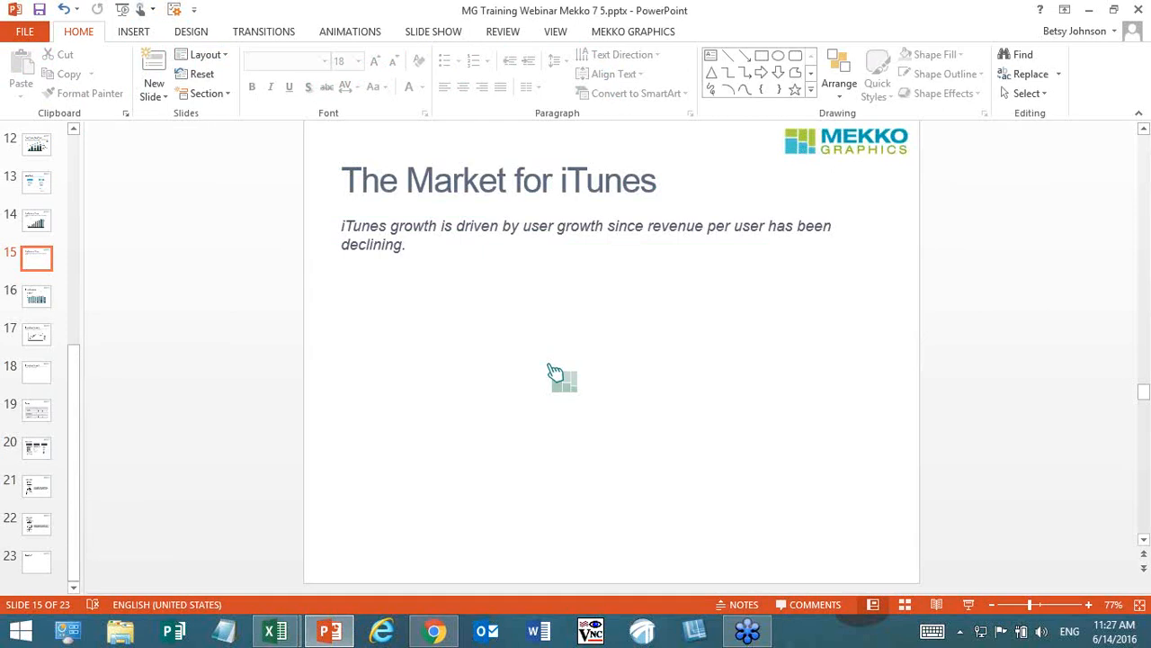
left_click_drag(549, 366, 545, 362)
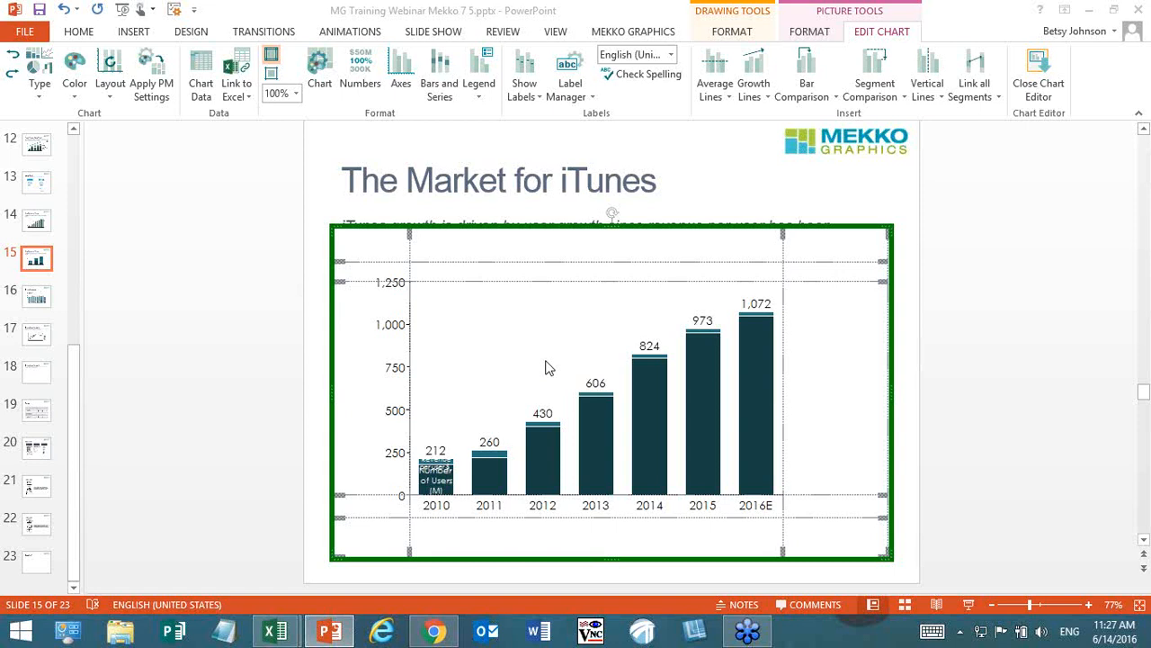
Step: In the chart data, show the Revenue per user $ series as a line plotted on the second Y axis
double_click(502, 332)
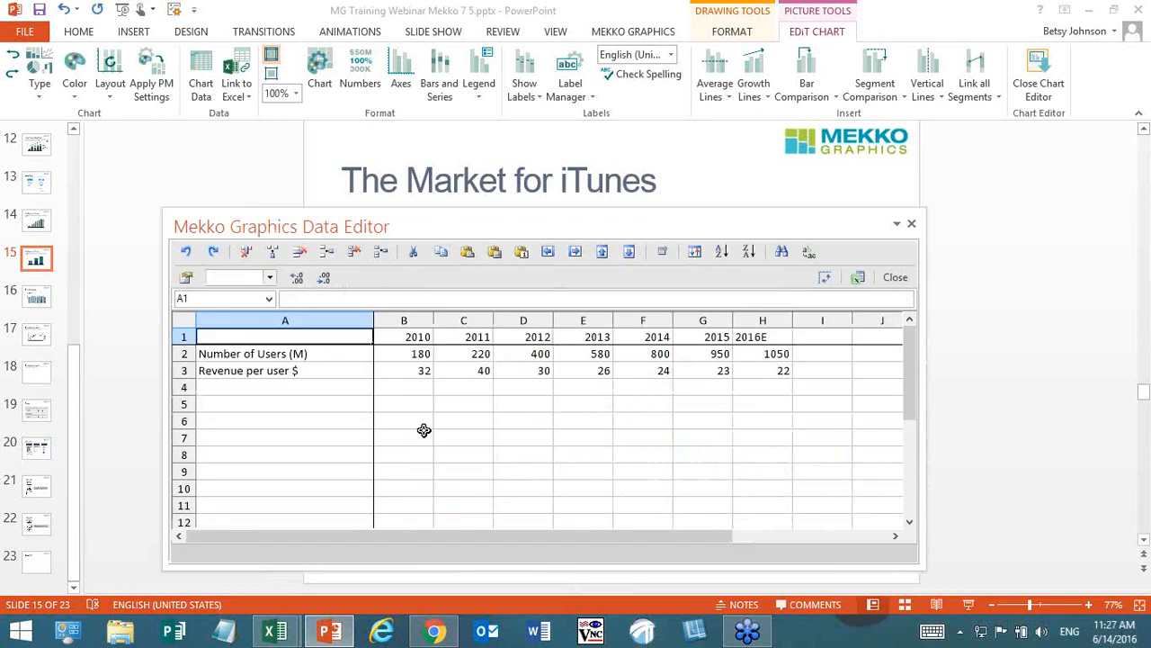
left_click(320, 372)
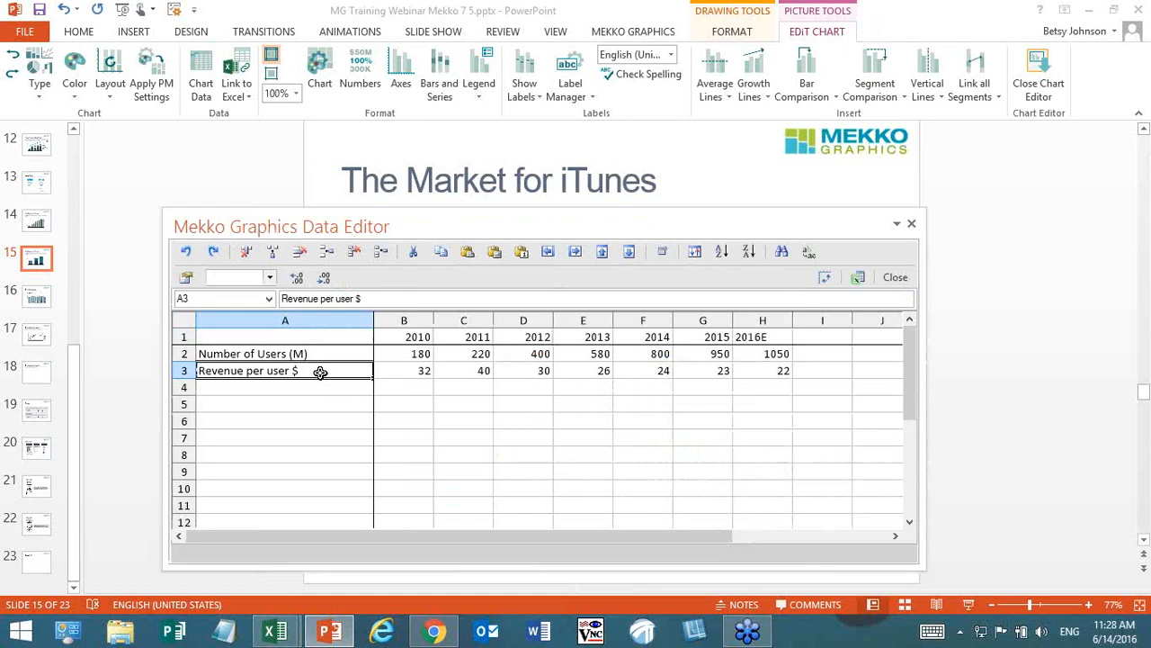
right_click(320, 373)
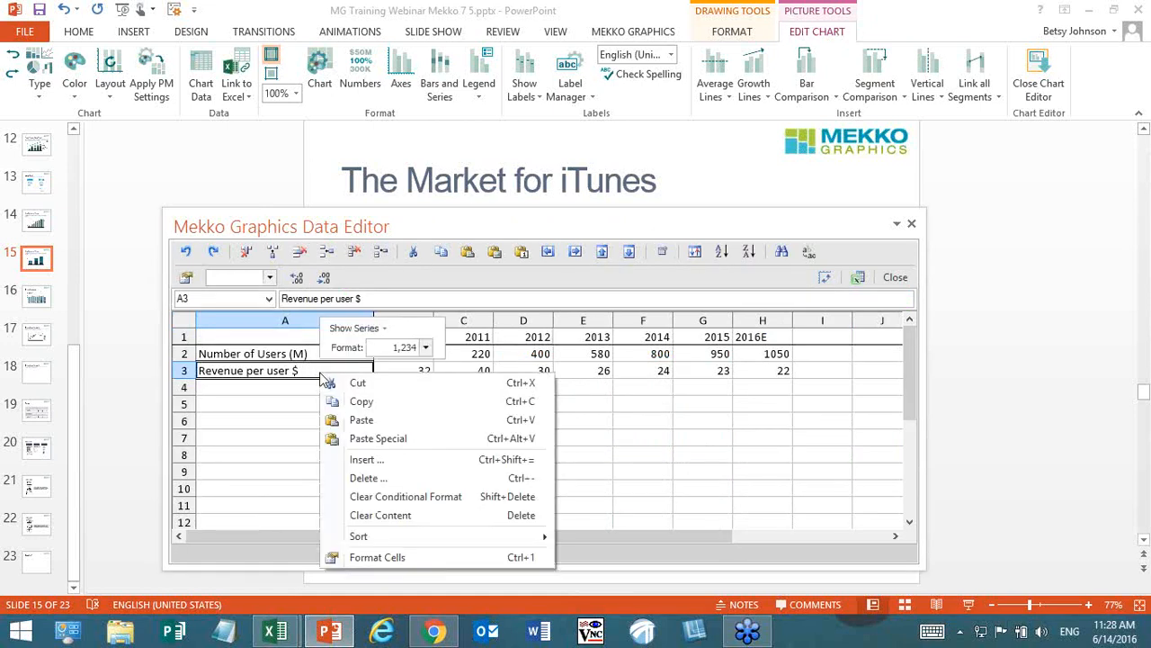
left_click(385, 330)
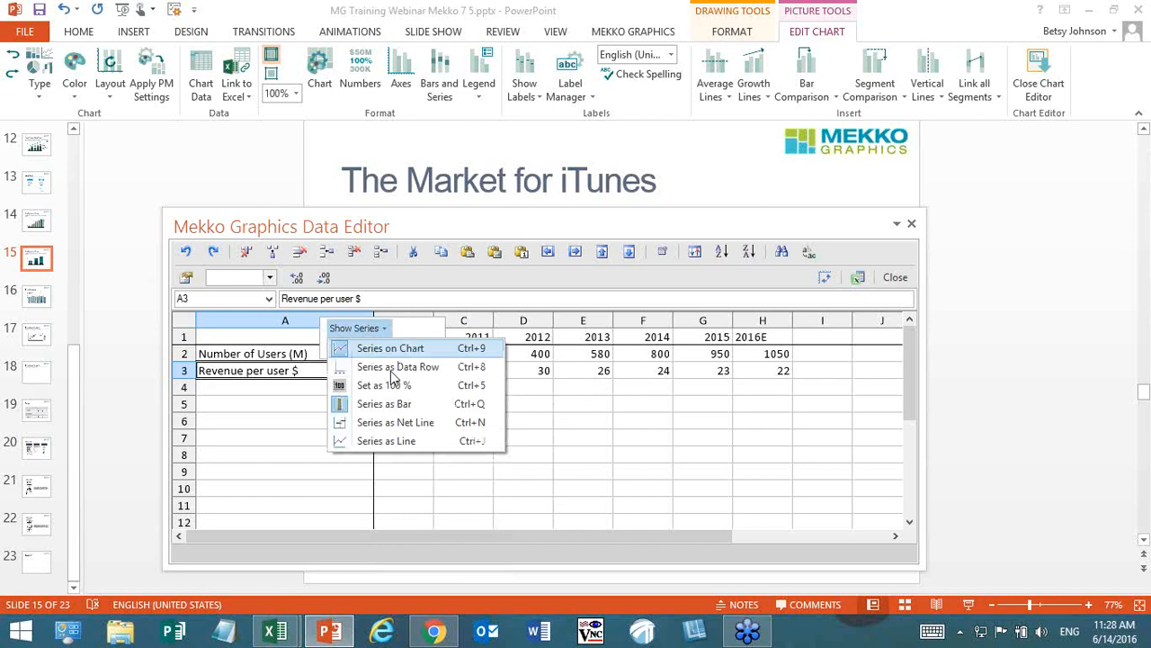
left_click(402, 441)
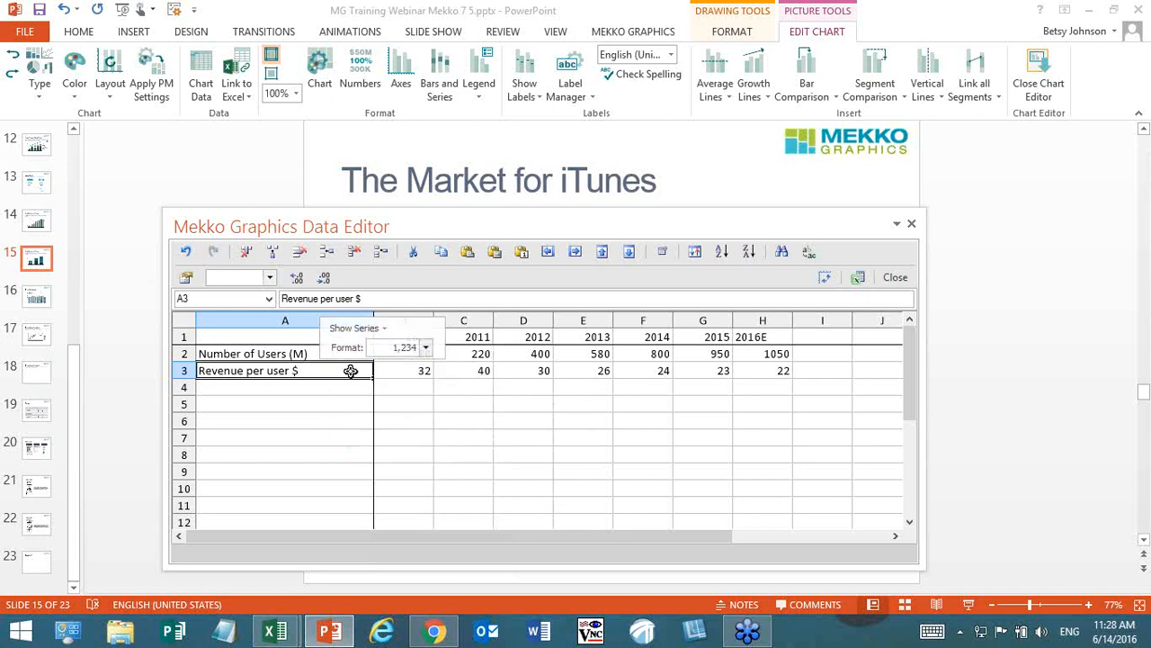
left_click(385, 329)
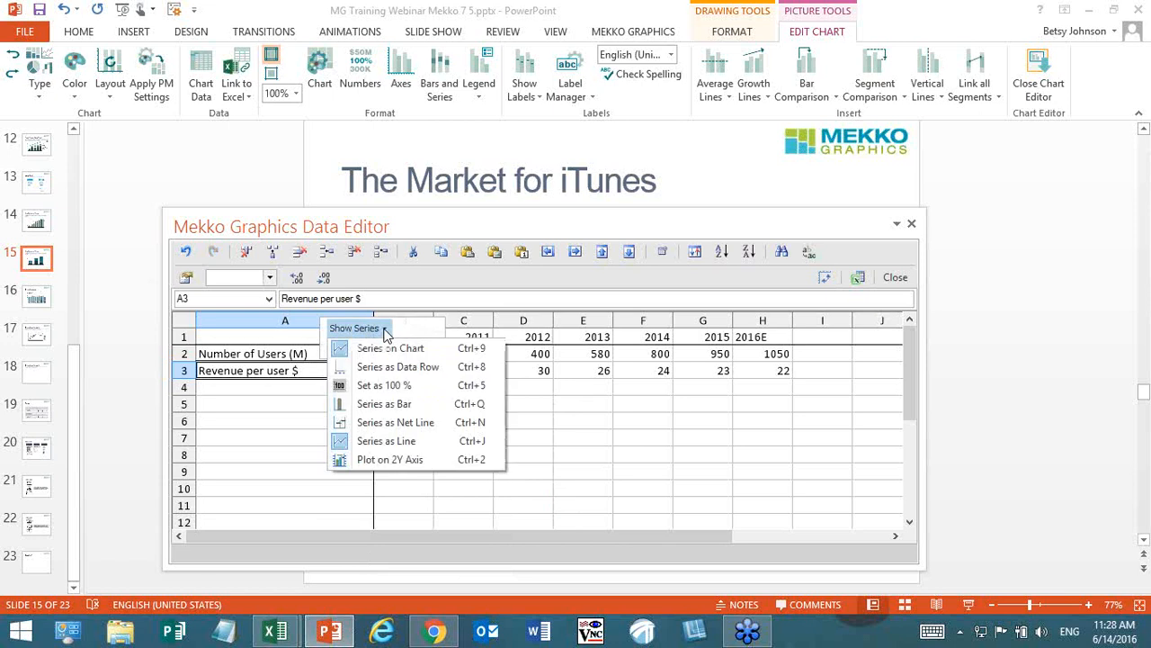
left_click(435, 461)
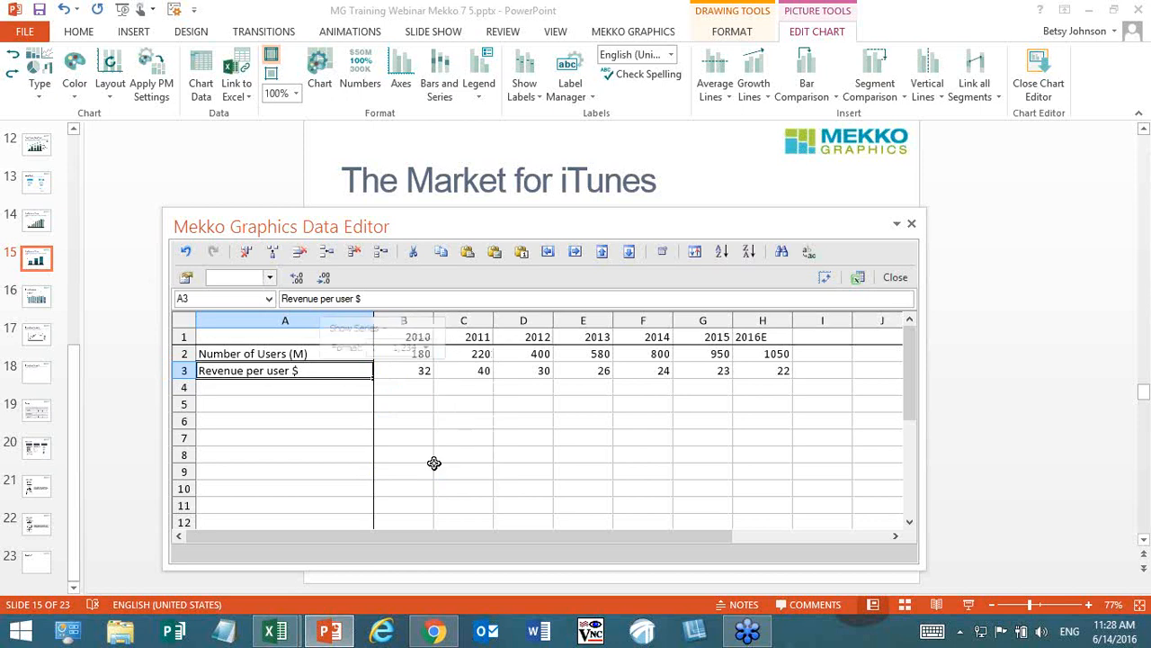
left_click(895, 277)
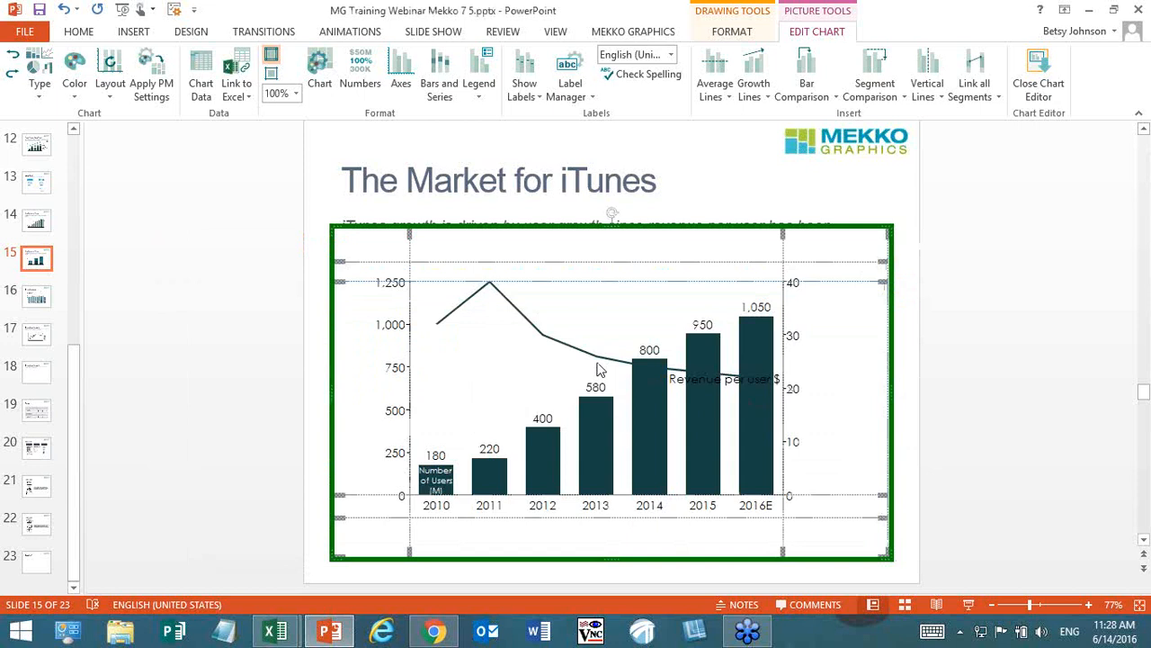
Step: Recolor the Revenue per user line green
right_click(542, 339)
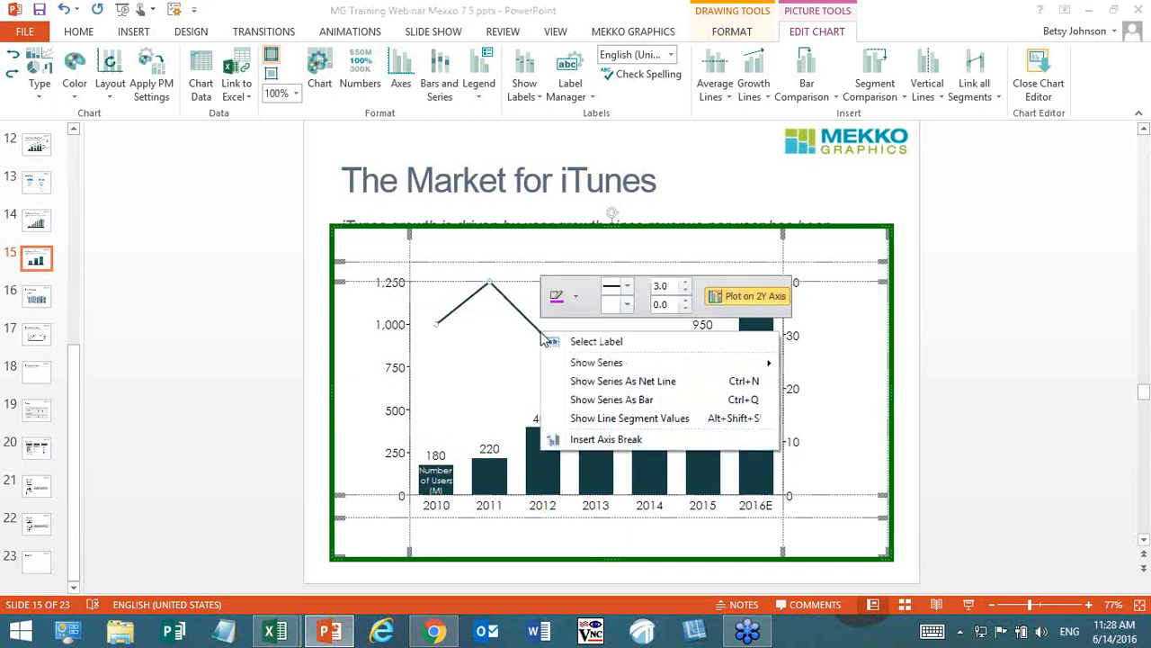
left_click(576, 297)
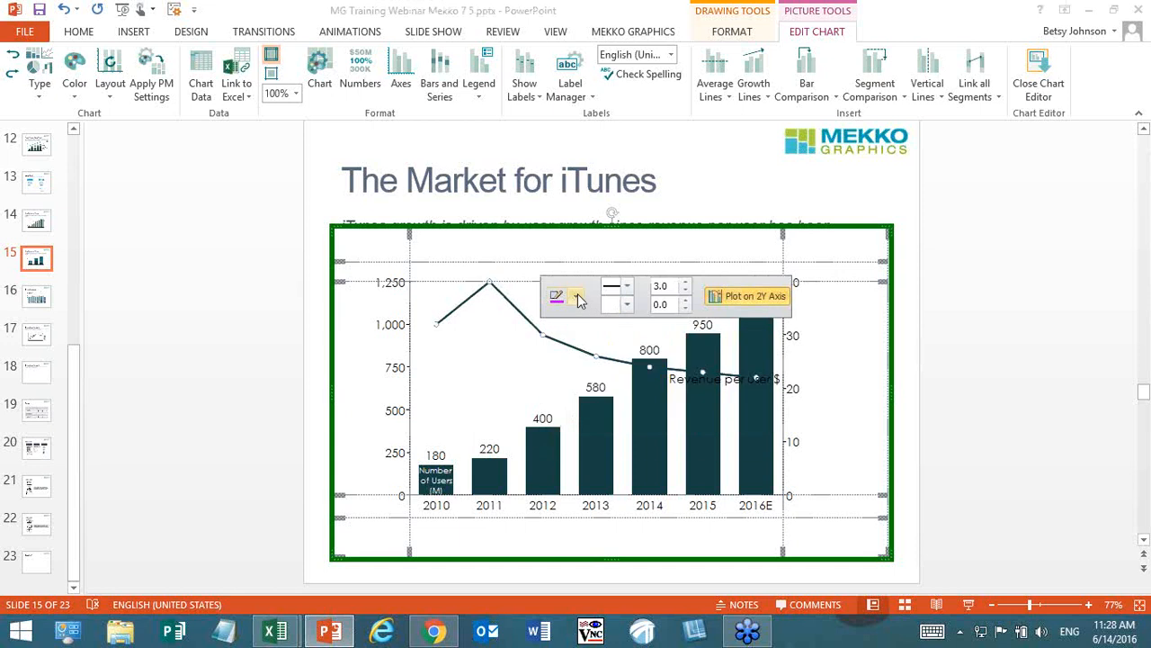
left_click(624, 333)
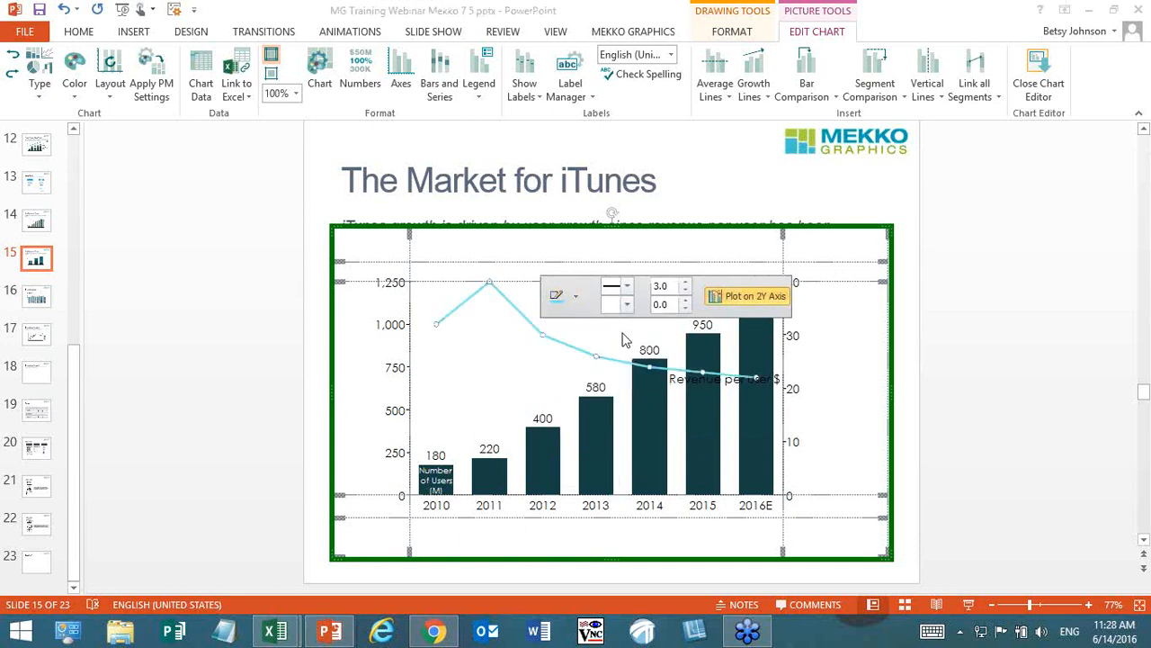
left_click(576, 296)
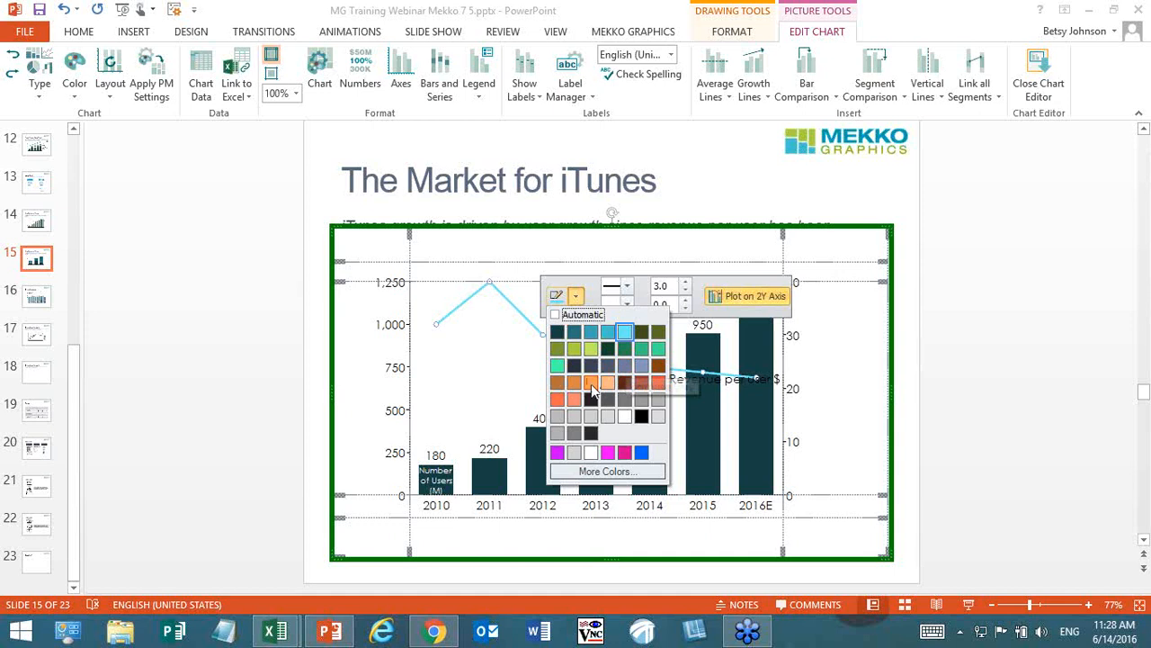
left_click(558, 348)
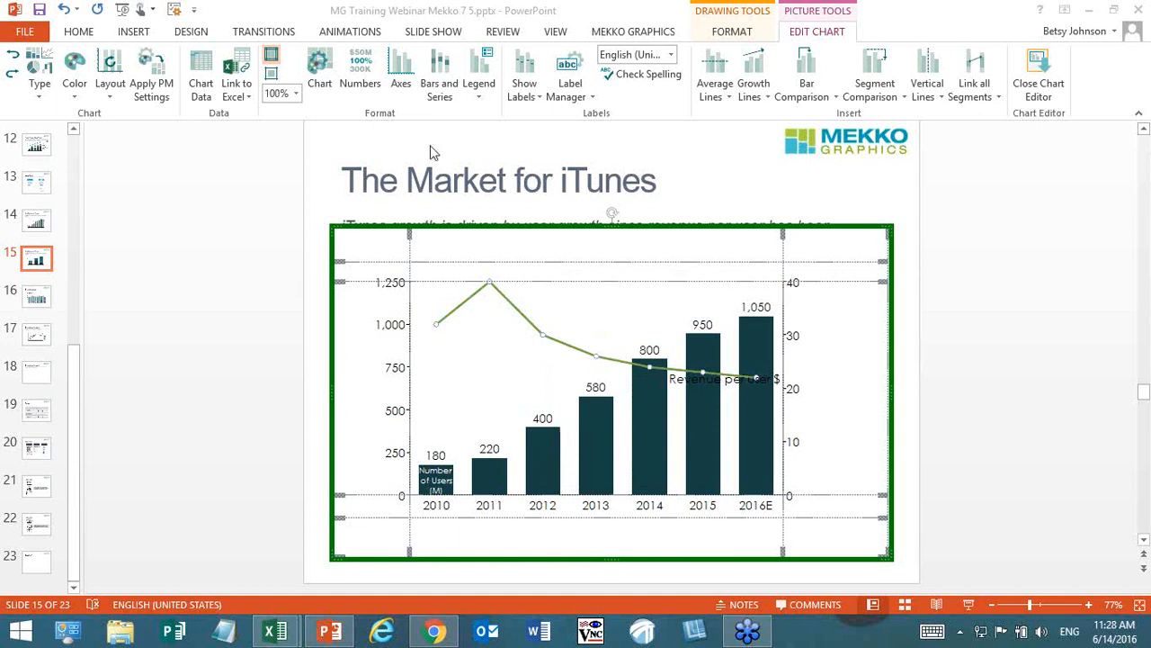
Step: Open the axes formatting options for the iTunes chart on slide 15
left_click(401, 84)
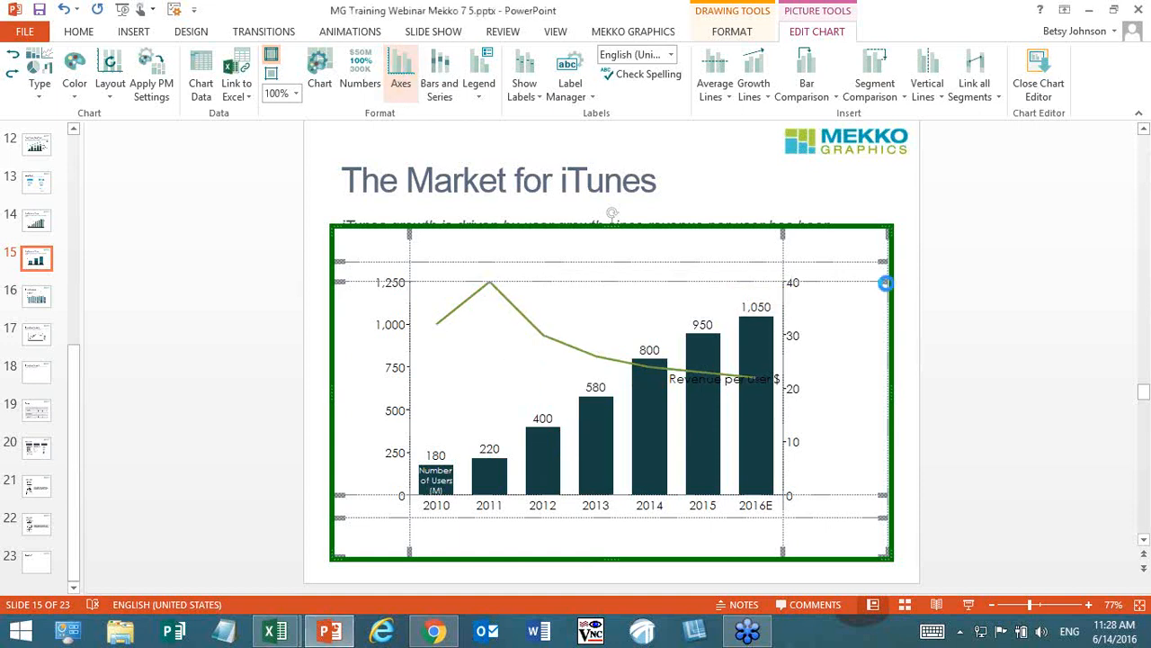